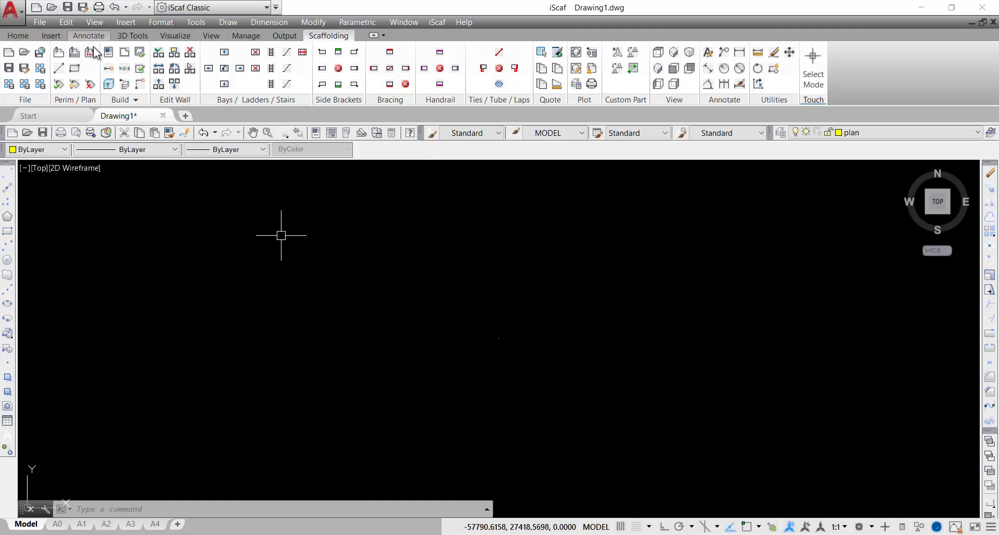
Step: Attach page 3 of _3Full_Plans_Example.pdf as an underlay on the existing overlay layer
key("Escape")
key("Escape")
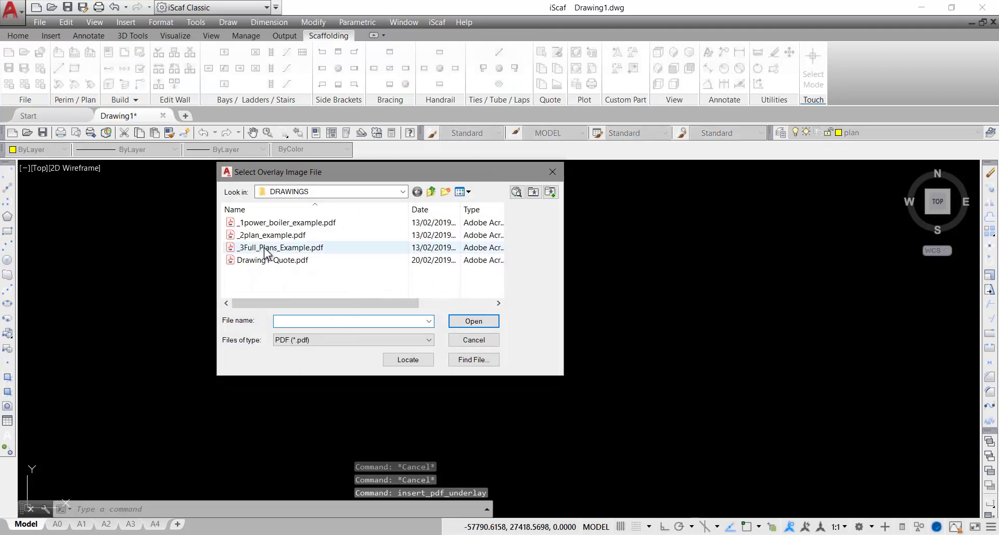
double_click(264, 248)
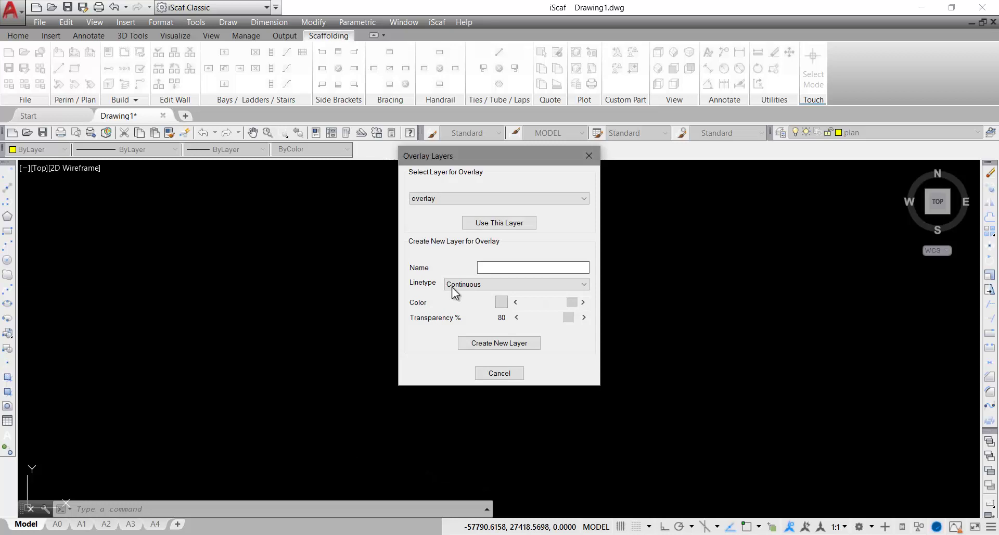
left_click(499, 223)
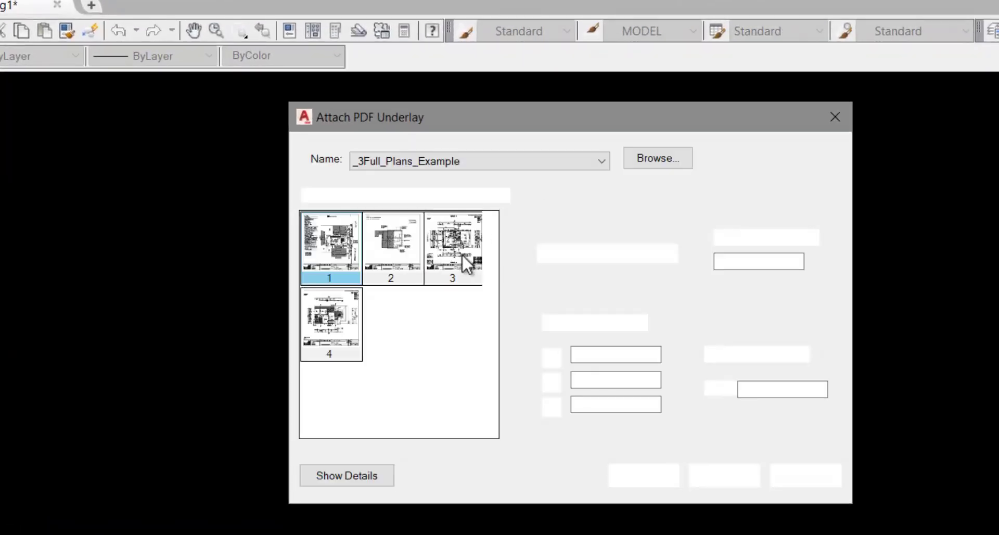
left_click(462, 254)
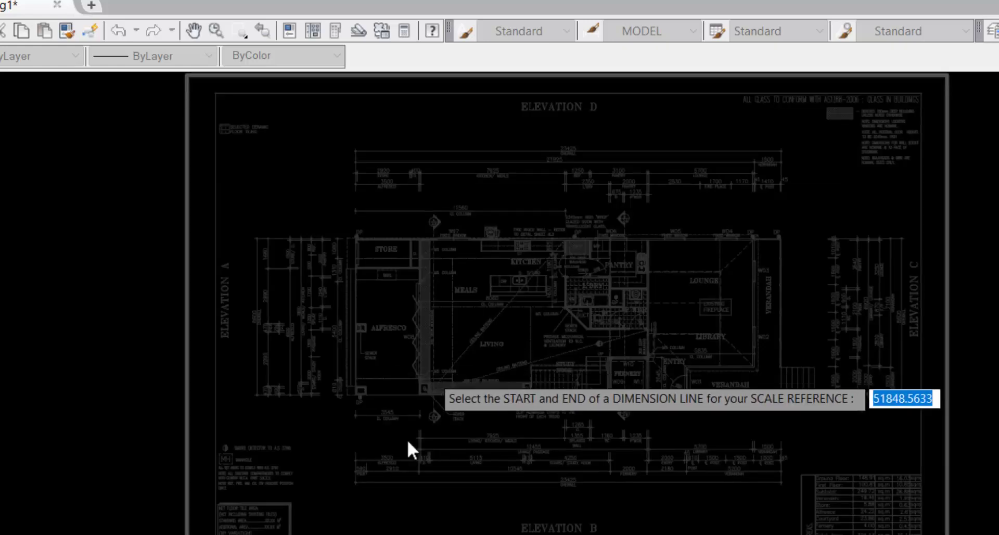
Step: Scale the underlay by picking both ends of the OVERALL dimension line and entering 23425
scroll(409, 435, "up", 2)
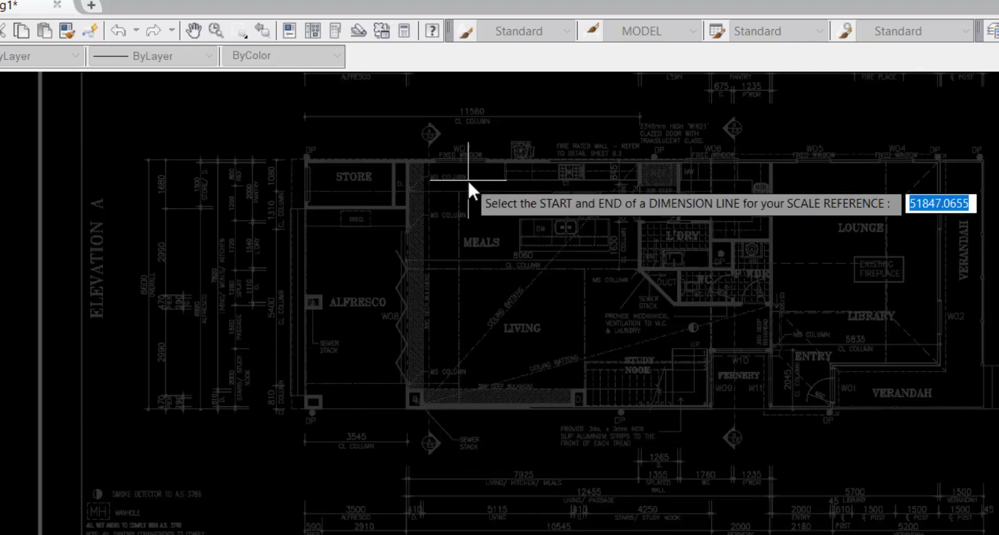
middle_click_drag(467, 182, 409, 400)
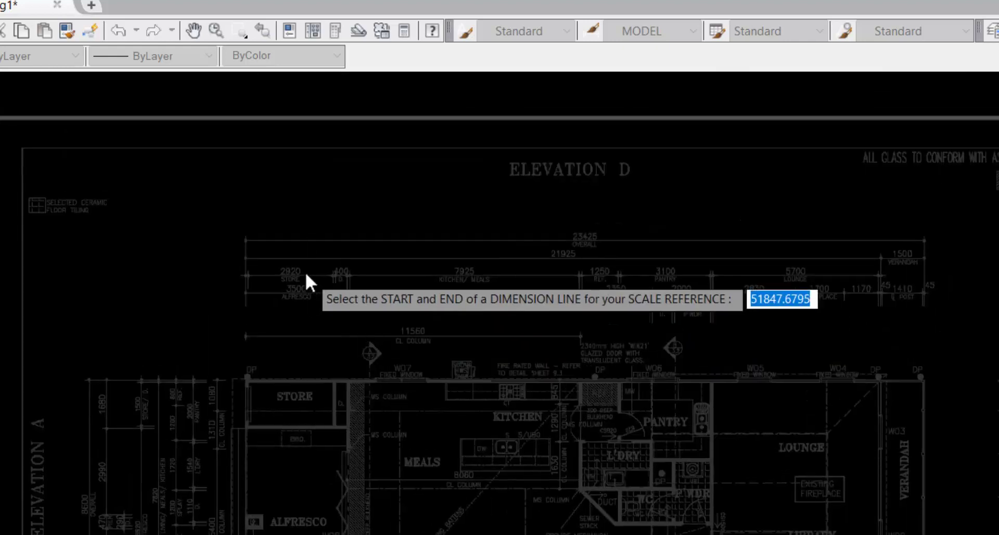
scroll(304, 270, "up", 2)
scroll(283, 249, "up", 2)
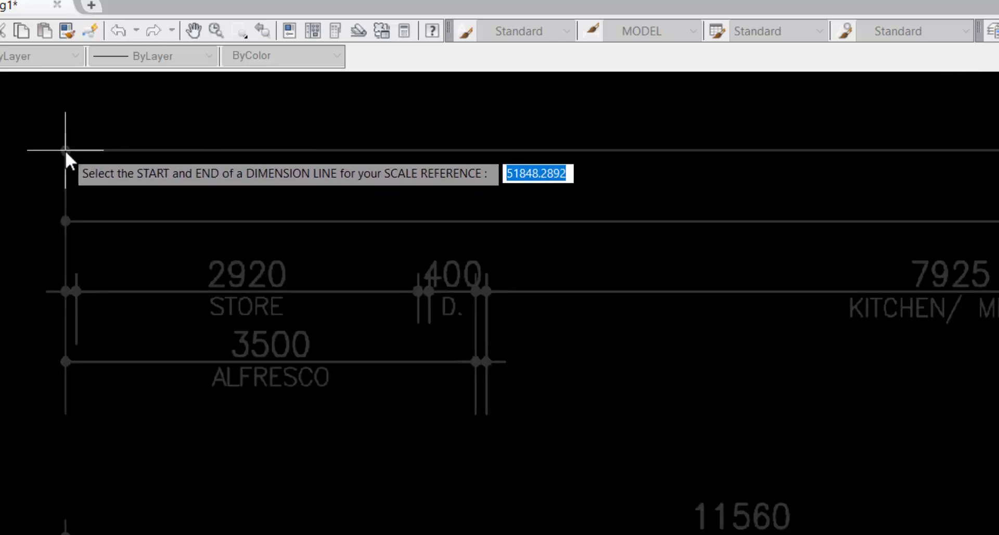
left_click(64, 150)
scroll(955, 177, "down", 4)
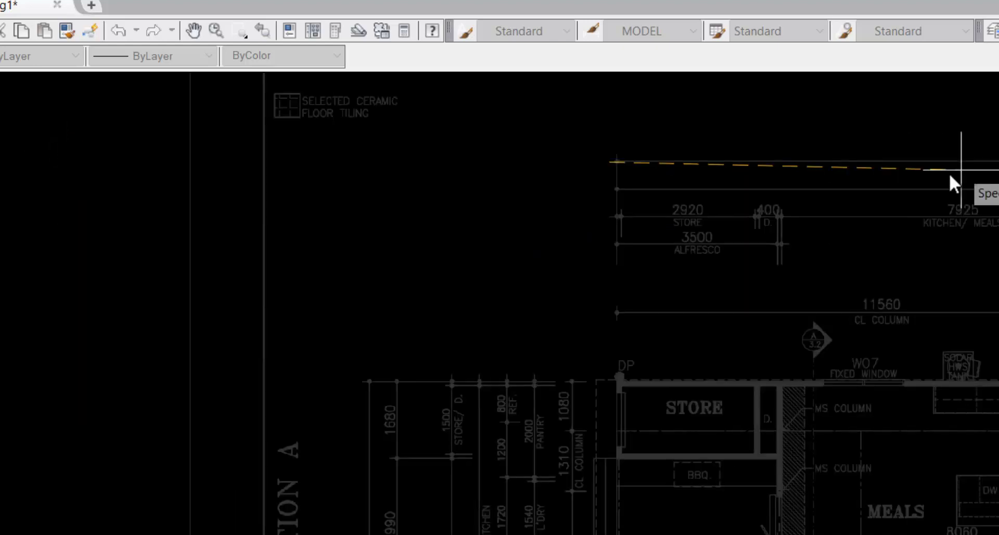
scroll(949, 177, "down", 3)
middle_click_drag(513, 214, 305, 211)
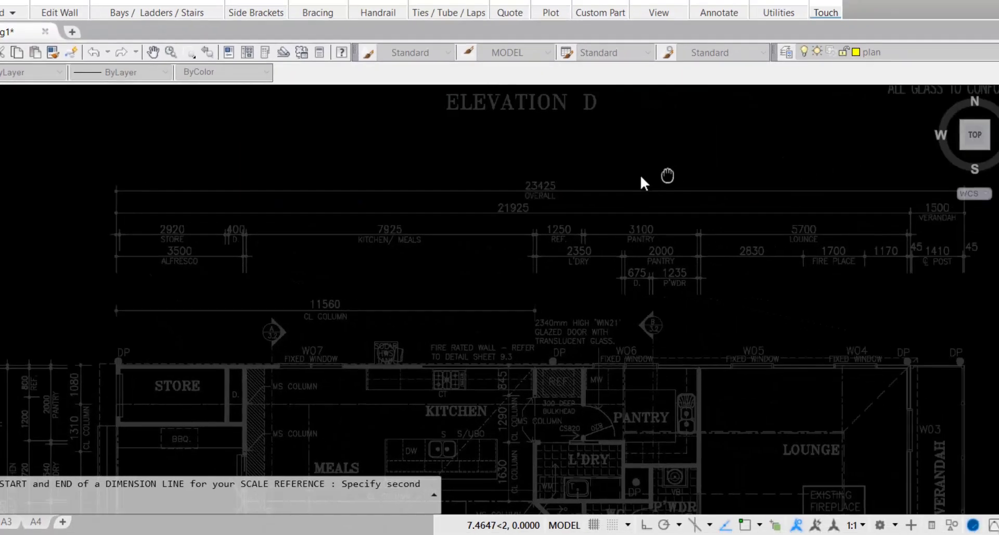
middle_click_drag(640, 174, 484, 175)
scroll(820, 195, "up", 2)
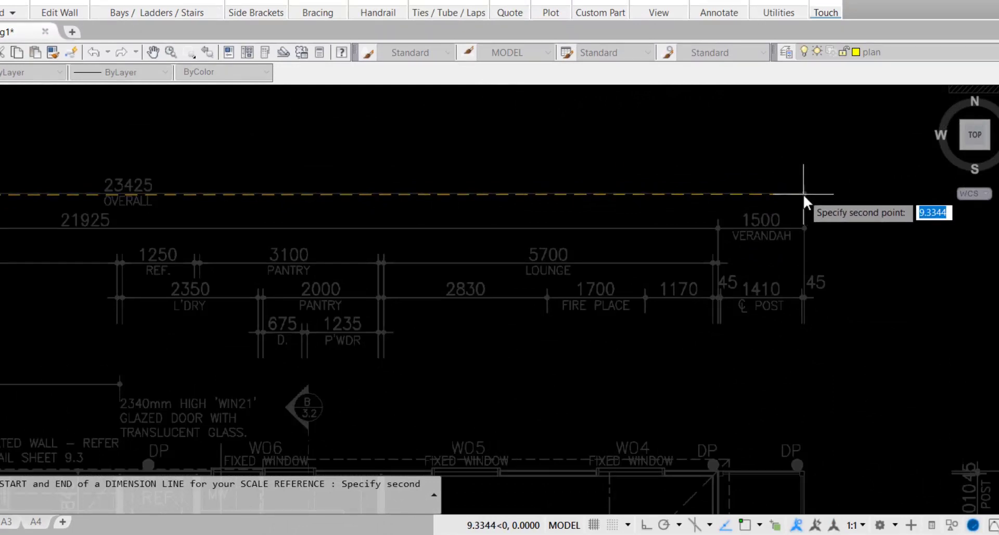
left_click(803, 193)
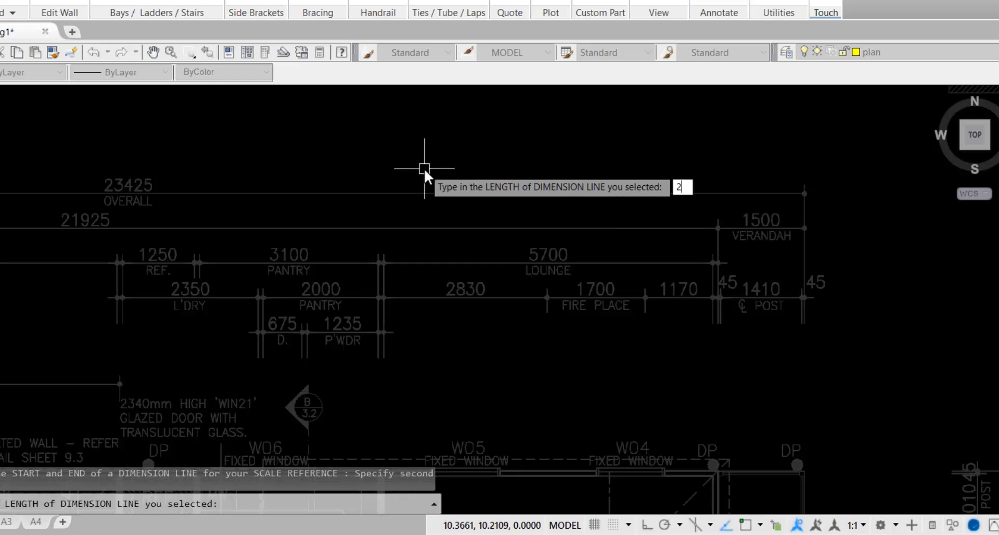
type("23425")
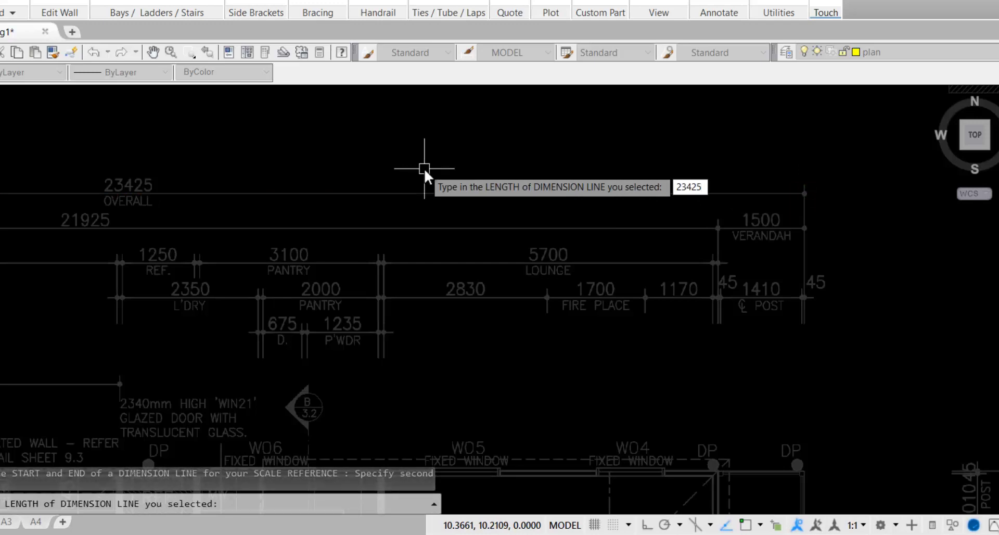
key("Return")
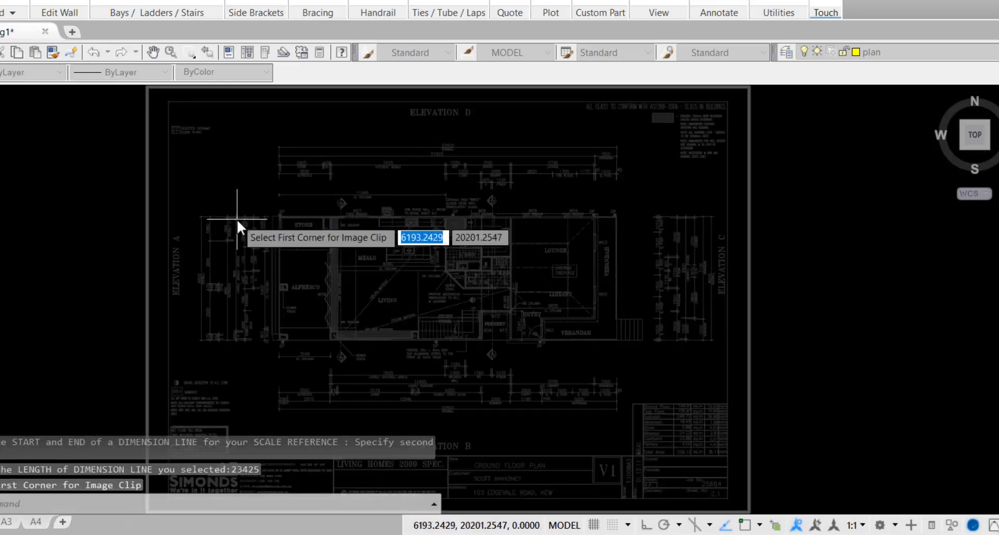
Step: Clip the underlay to a window around the house and open Setup Default Configuration
left_click(268, 209)
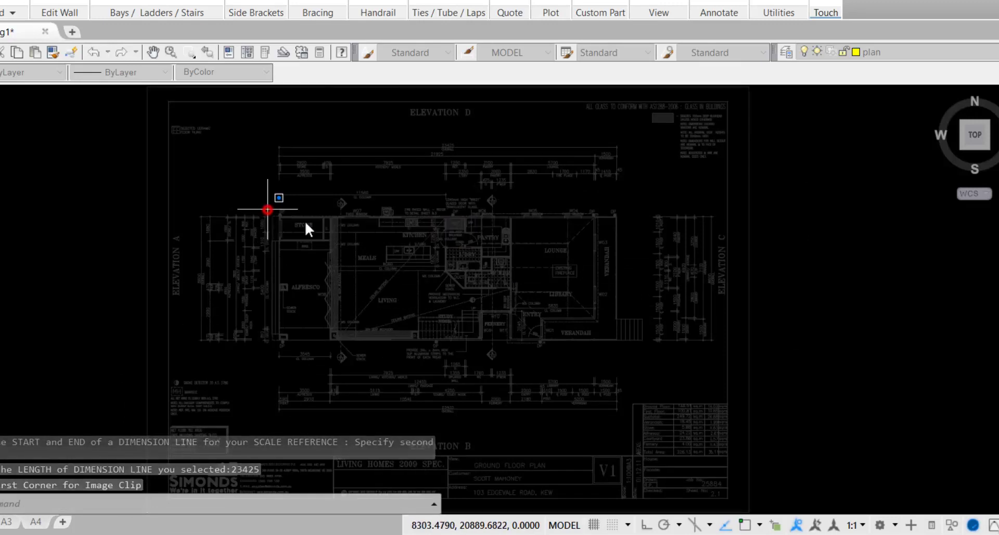
left_click(621, 345)
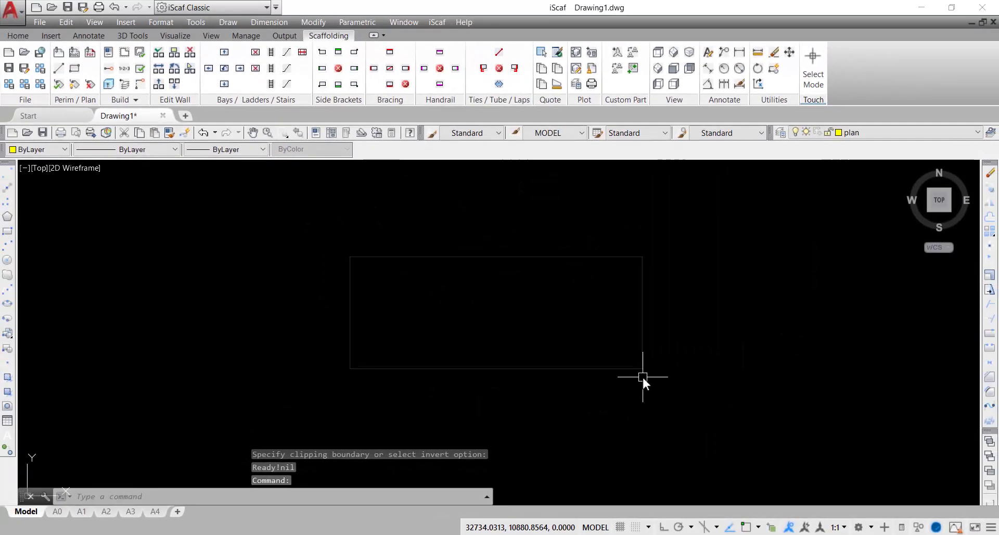
scroll(633, 366, "down", 5)
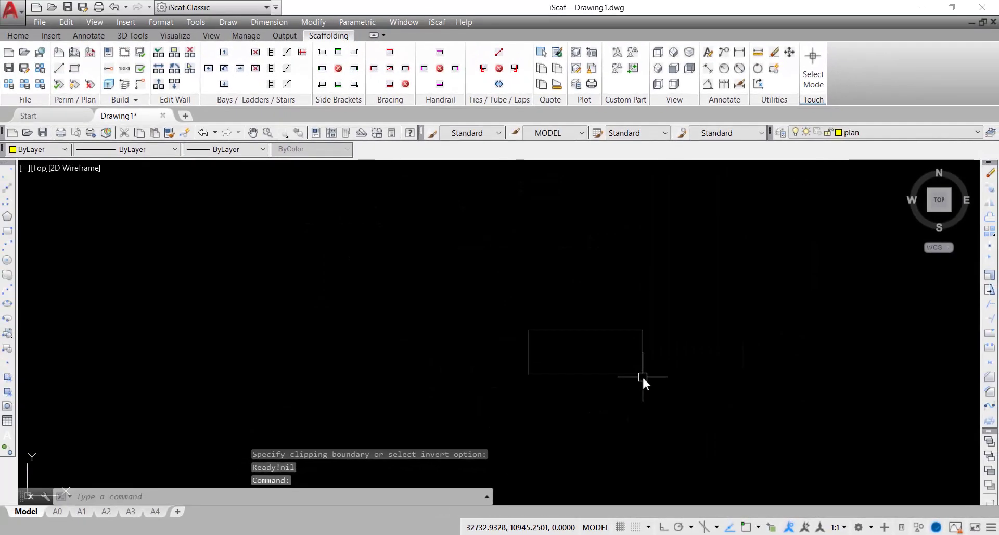
scroll(640, 376, "up", 10)
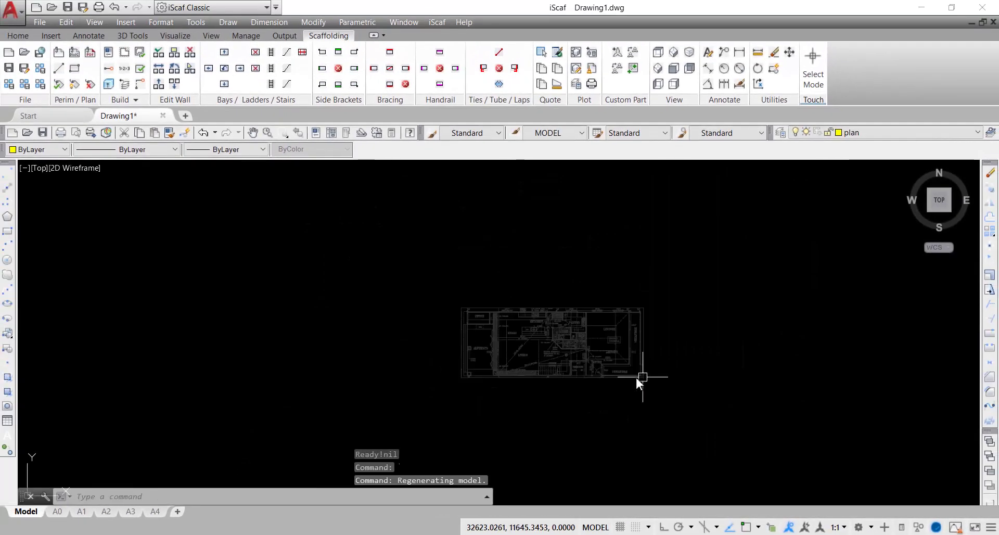
scroll(486, 358, "down", 5)
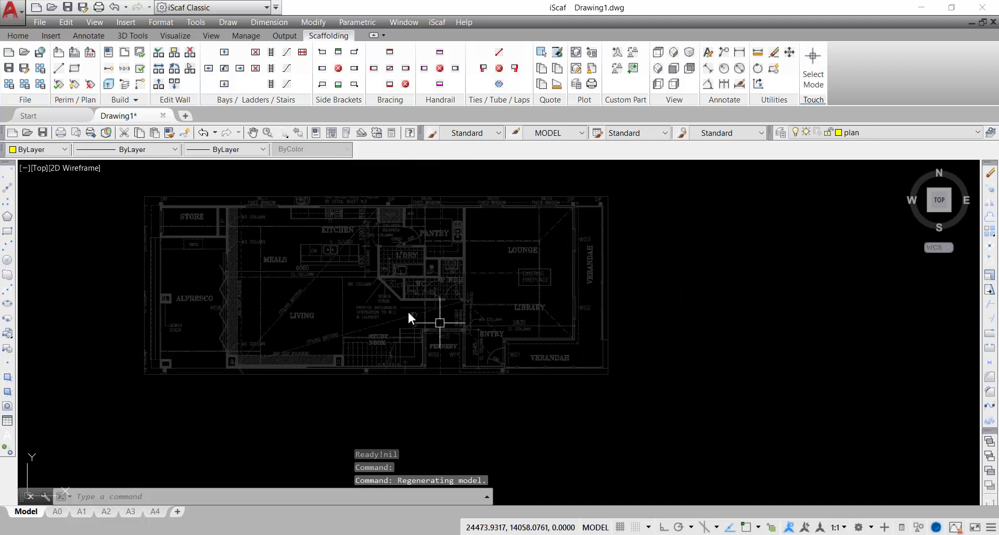
middle_click_drag(407, 310, 496, 322)
scroll(496, 321, "down", 2)
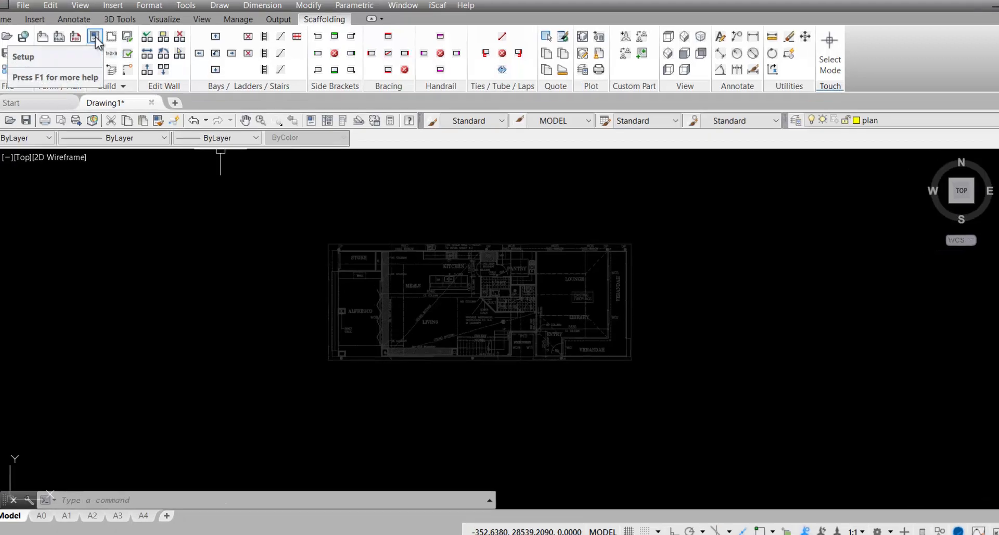
left_click(108, 53)
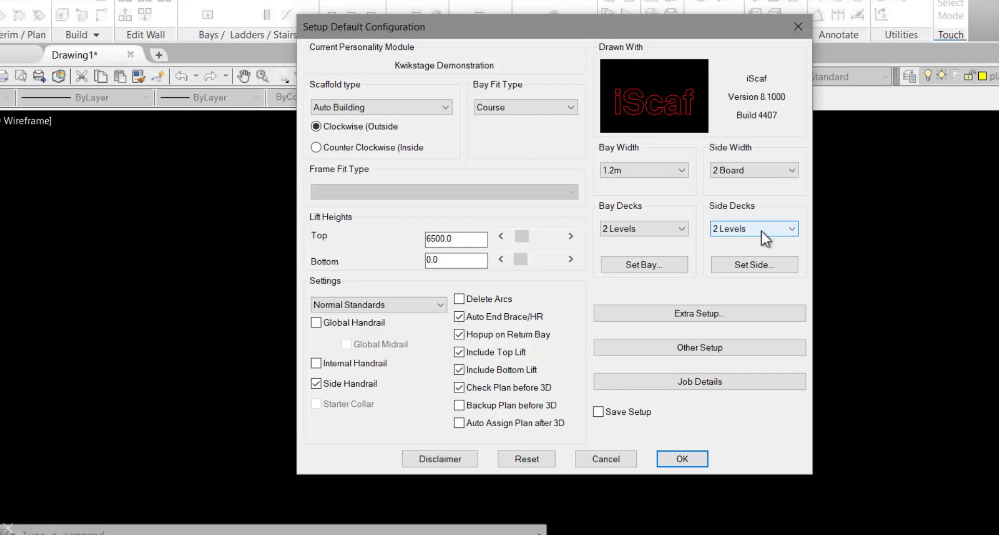
Step: Raise bay Deck #1 from 6.0 m to 6.5 m
left_click(686, 230)
left_click(685, 229)
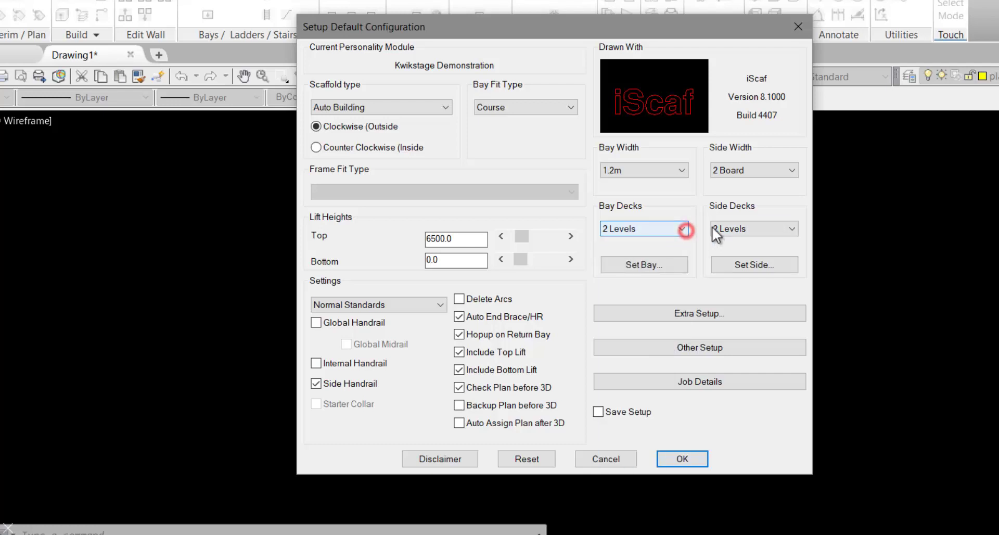
left_click(723, 226)
left_click(723, 227)
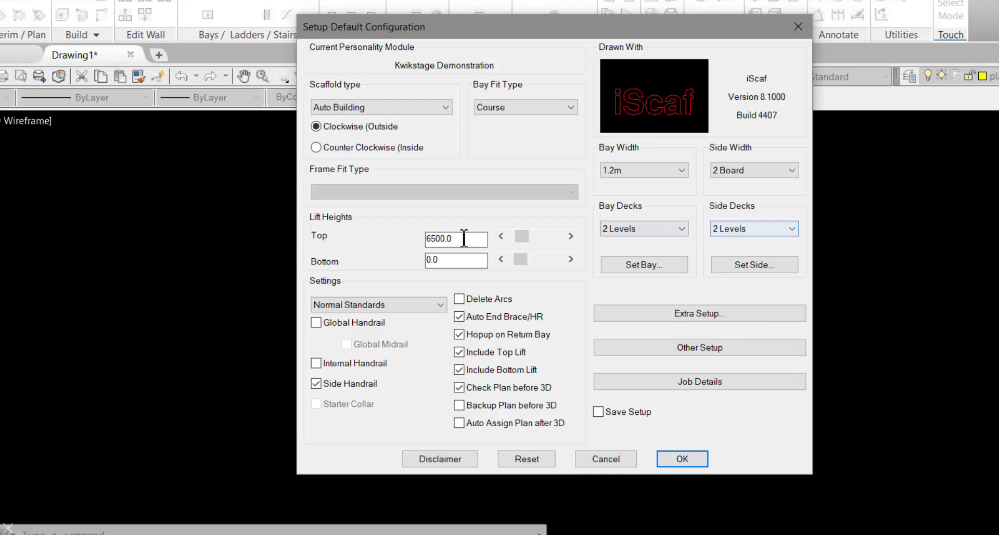
left_click(645, 265)
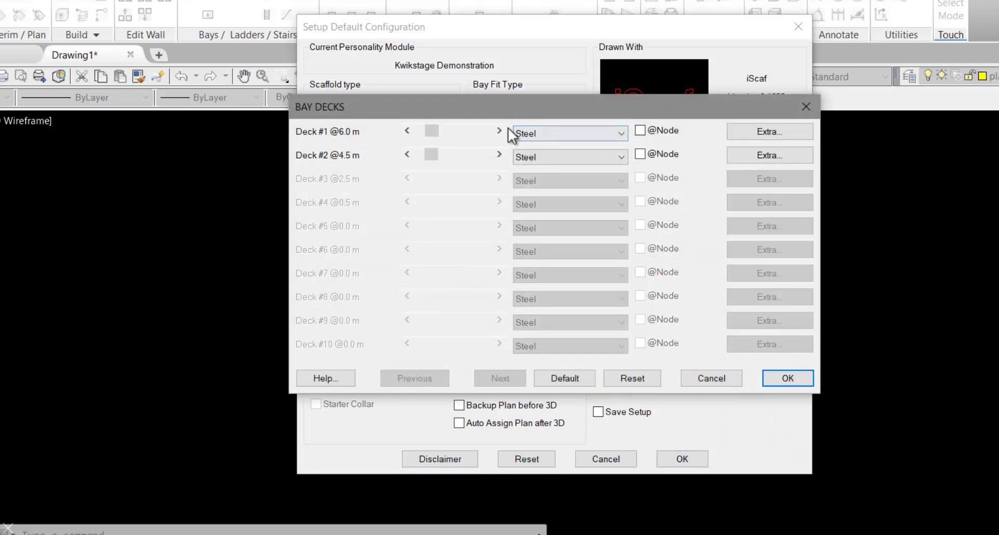
left_click(499, 131)
left_click(786, 378)
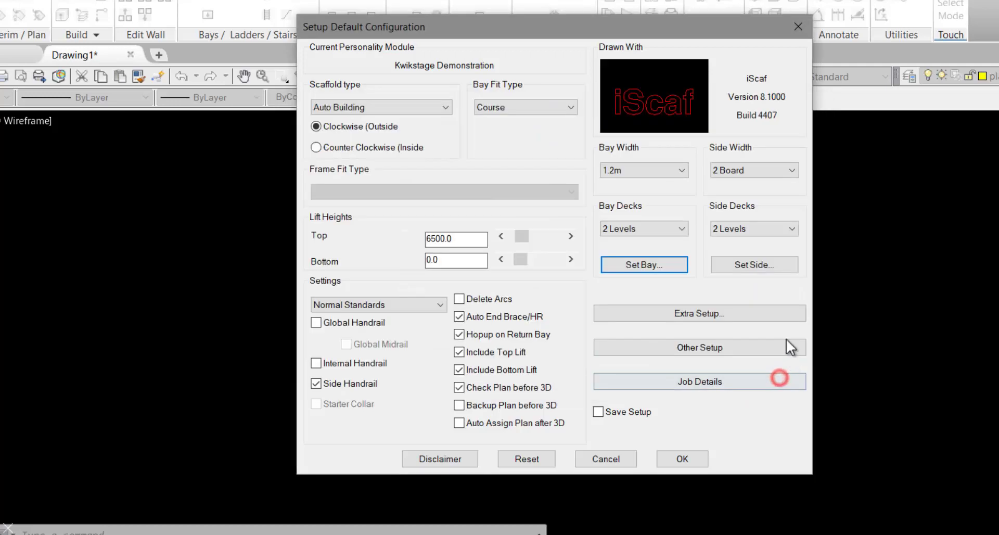
Step: Raise the first hop-up deck height and bring up the Extra Setup options
left_click(747, 262)
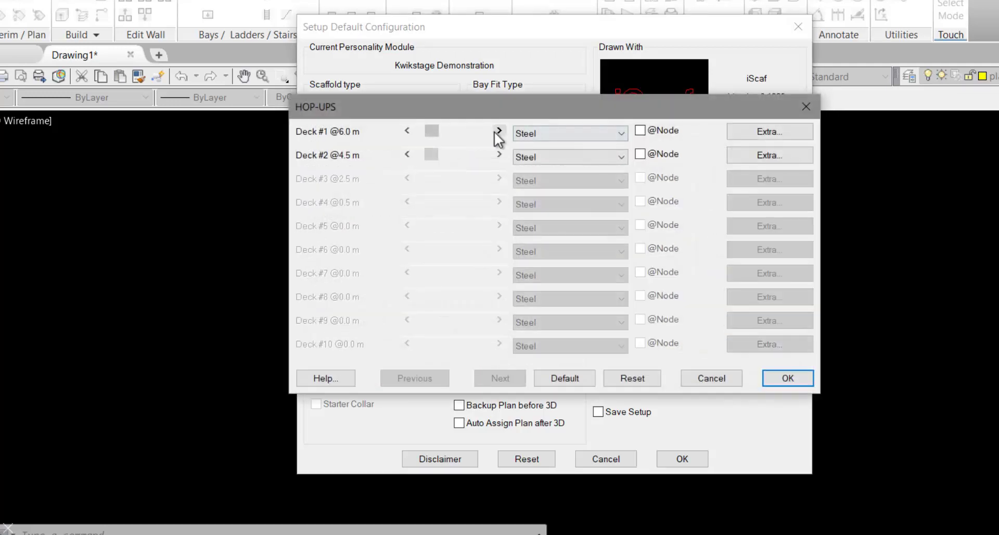
left_click(495, 131)
left_click(787, 378)
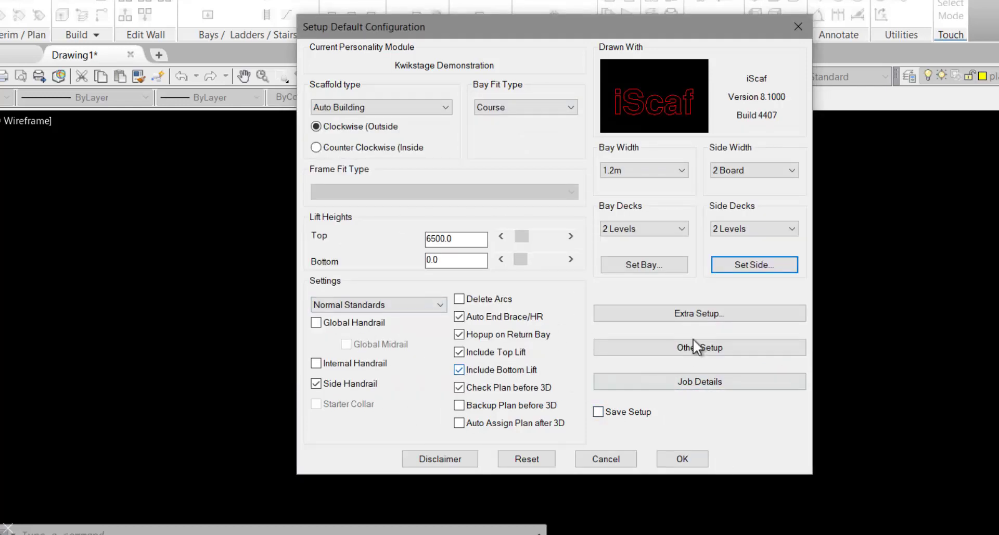
left_click(695, 313)
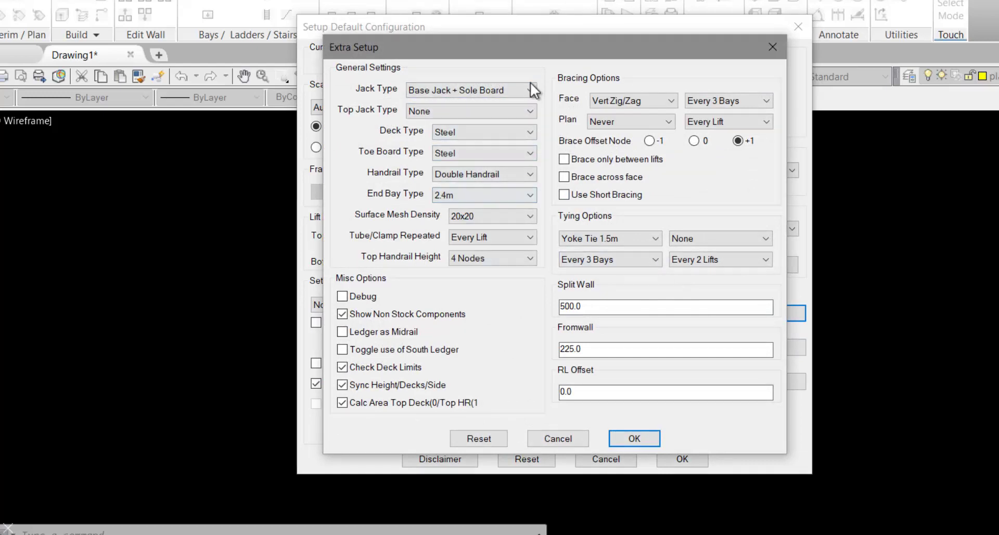
Step: Review the handrail and deck type choices, keeping Steel as the deck type
left_click(516, 177)
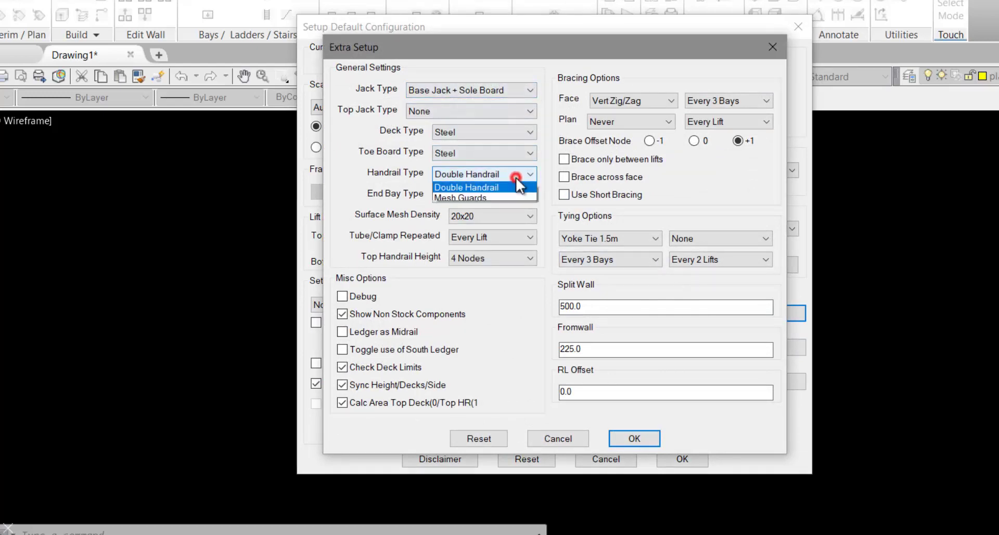
left_click(516, 177)
left_click(519, 131)
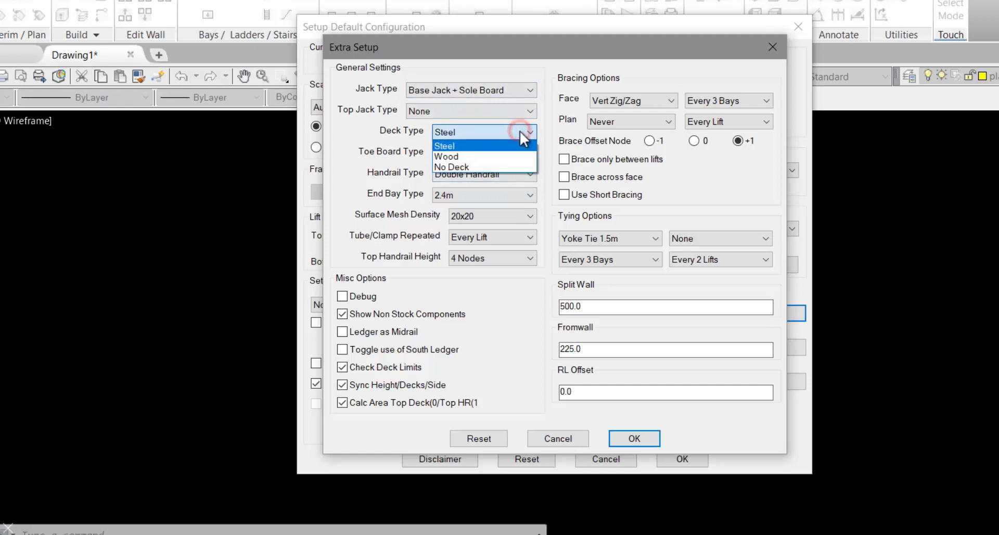
left_click(520, 130)
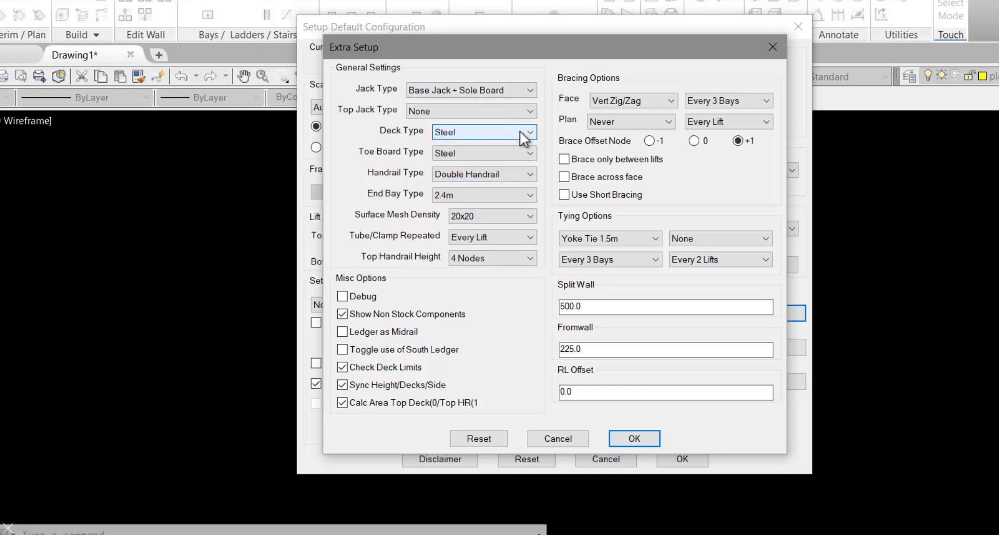
left_click(520, 131)
left_click(520, 130)
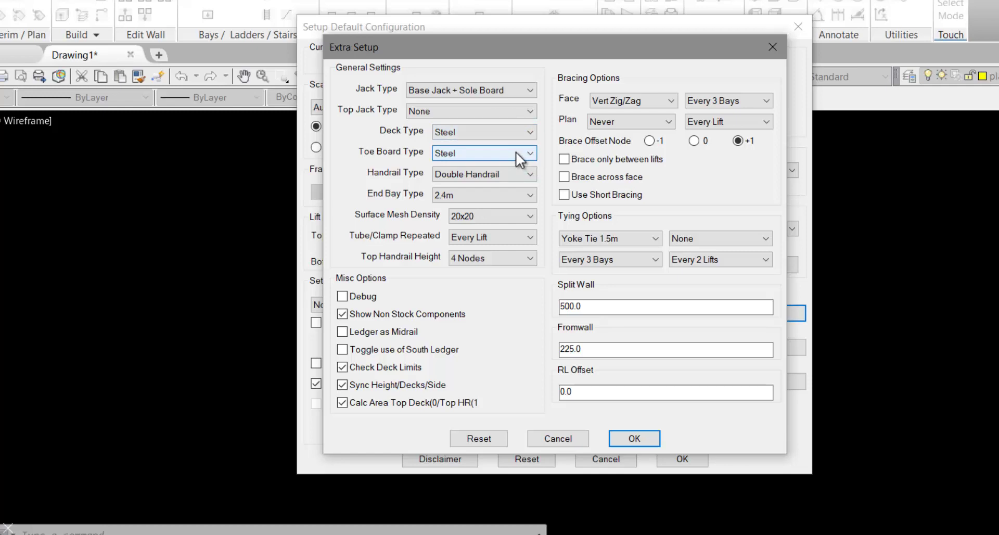
Step: Keep a 4 Nodes top handrail height and accept both setup dialogs
left_click(507, 256)
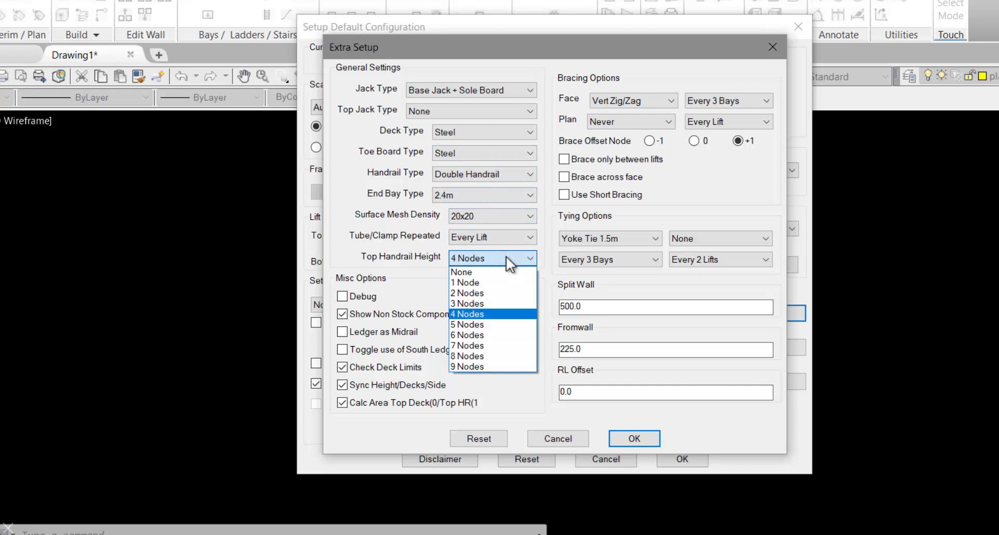
left_click(506, 256)
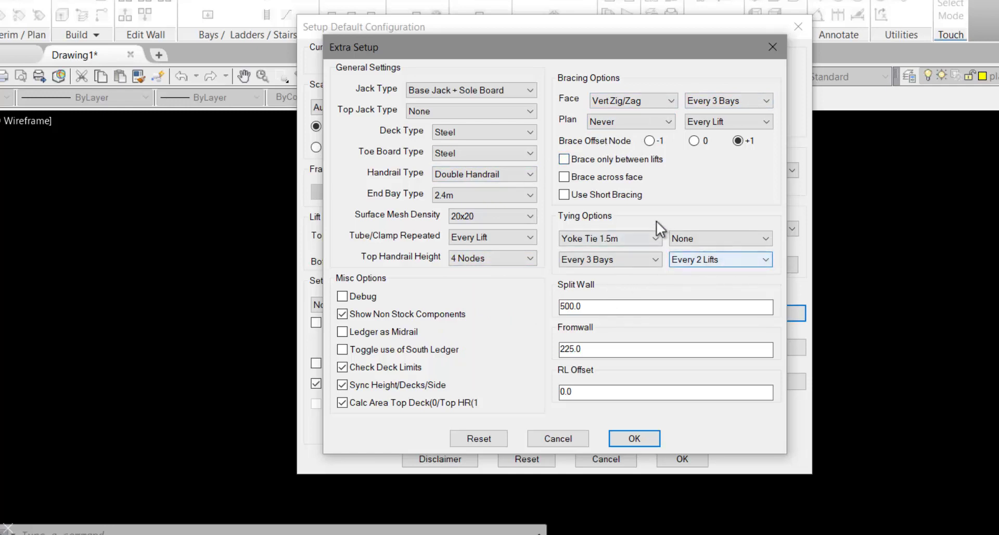
left_click(651, 437)
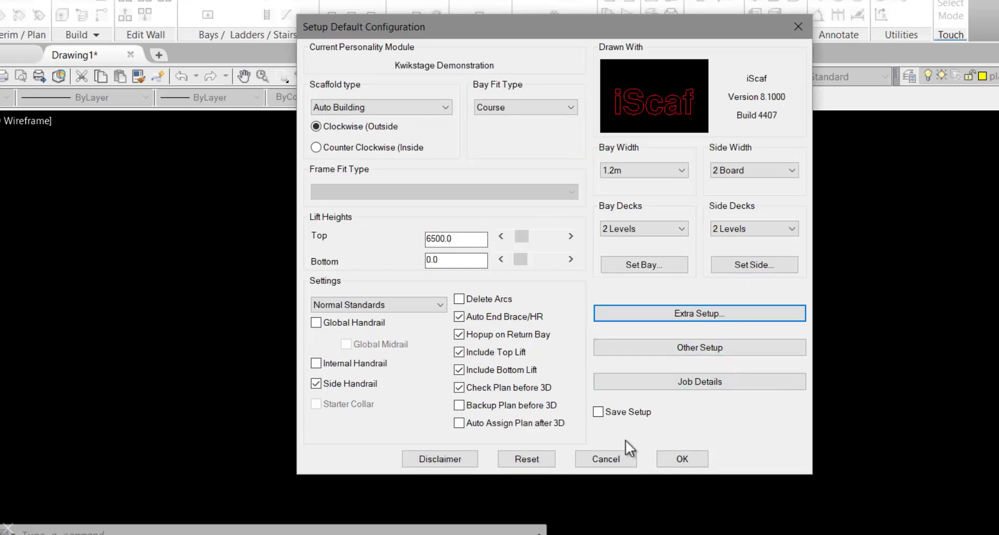
left_click(679, 458)
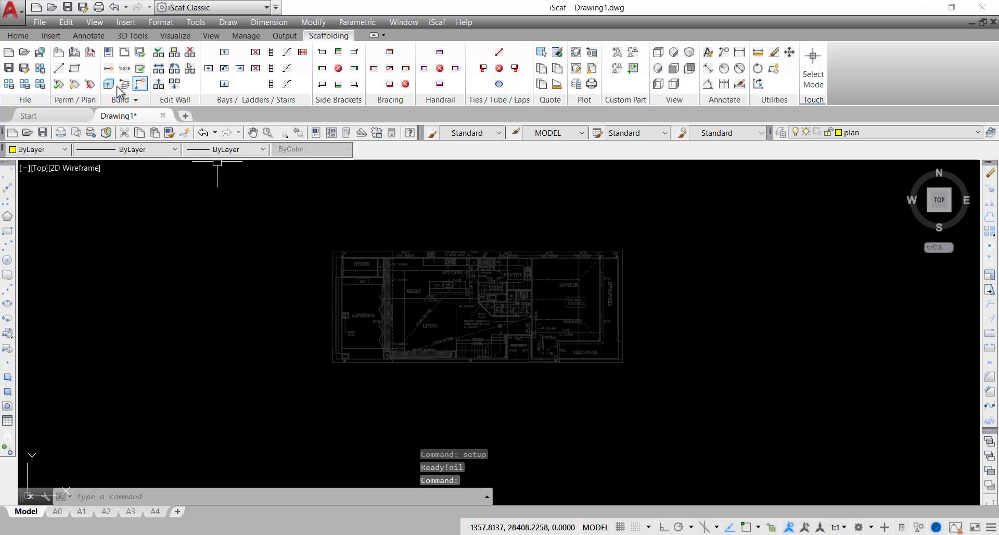
Step: Start a line at the bottom wall beside the alfresco and, with Ortho on, trace edges to the outer wall
left_click(59, 68)
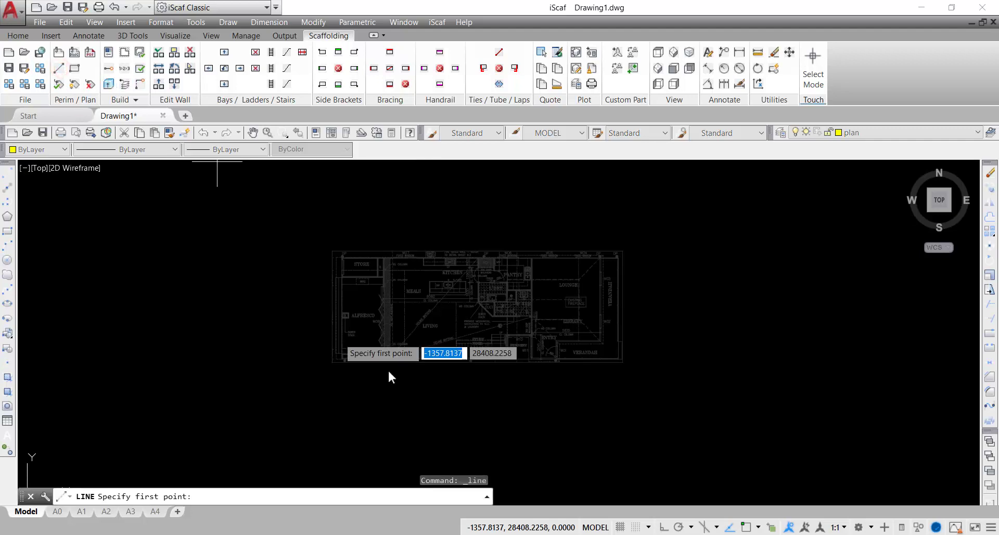
scroll(379, 366, "up", 5)
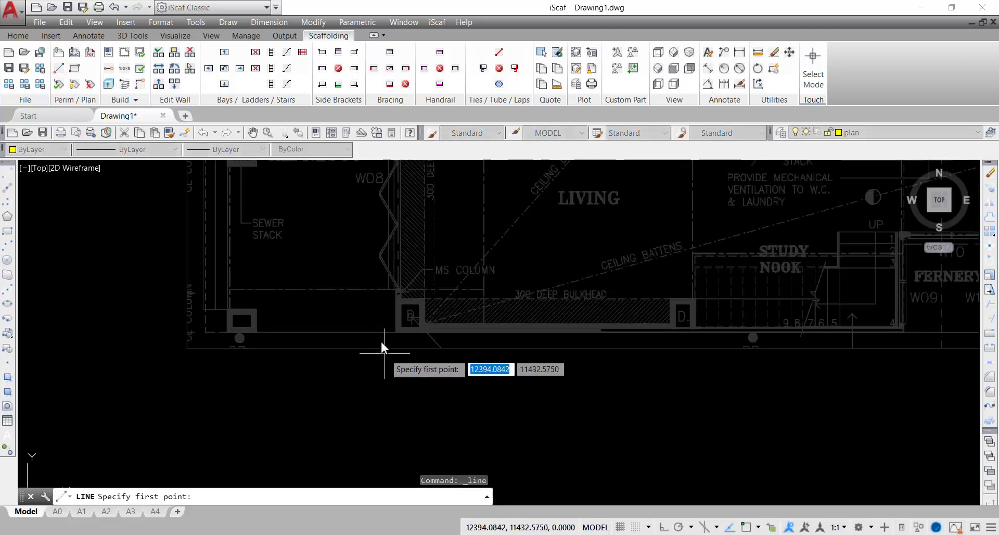
scroll(372, 335, "up", 2)
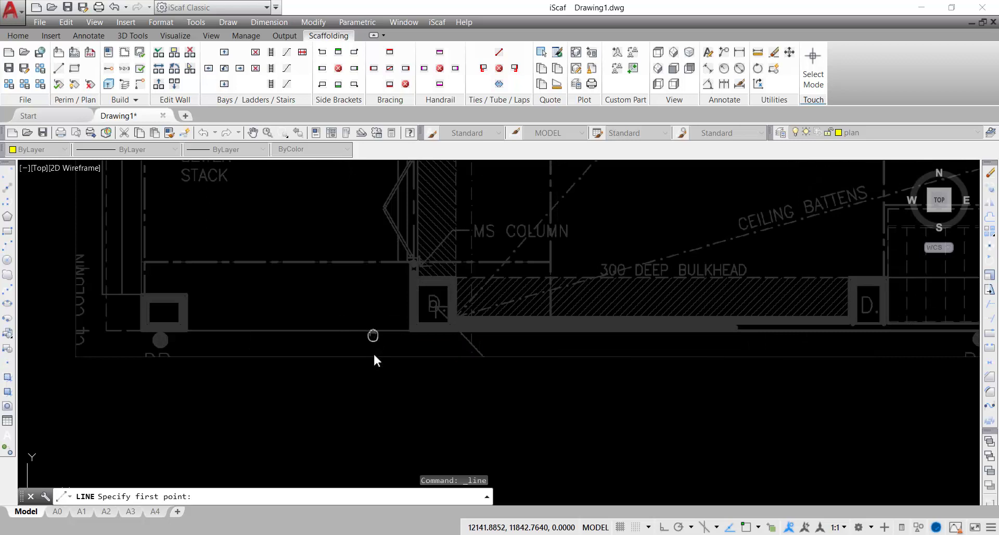
middle_click_drag(373, 335, 368, 386)
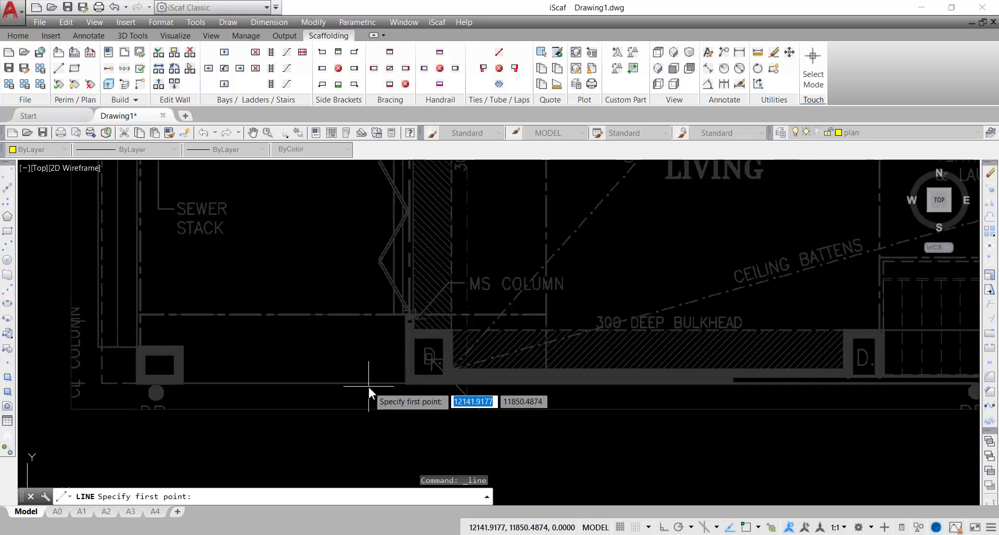
left_click(369, 386)
middle_click_drag(371, 260, 323, 515)
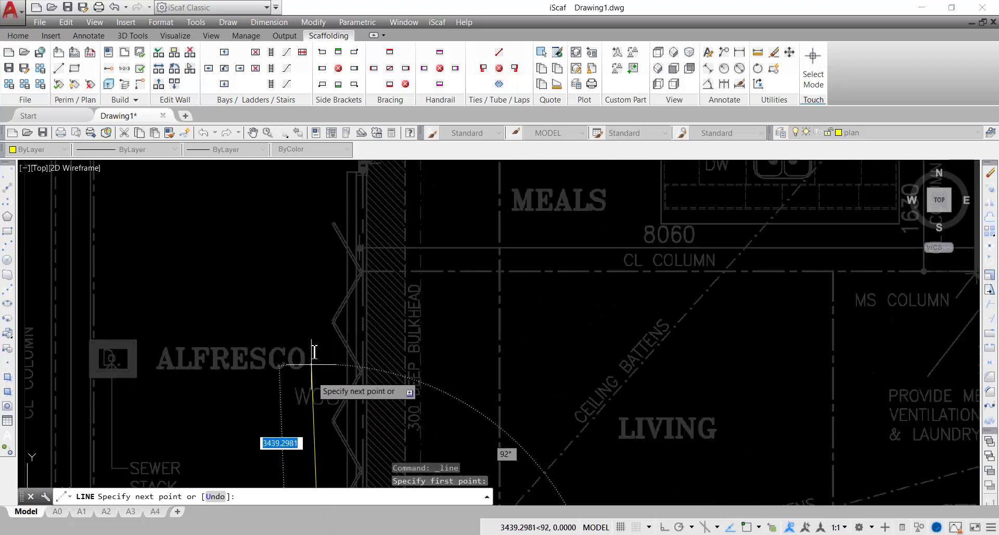
scroll(312, 352, "down", 2)
key("F8")
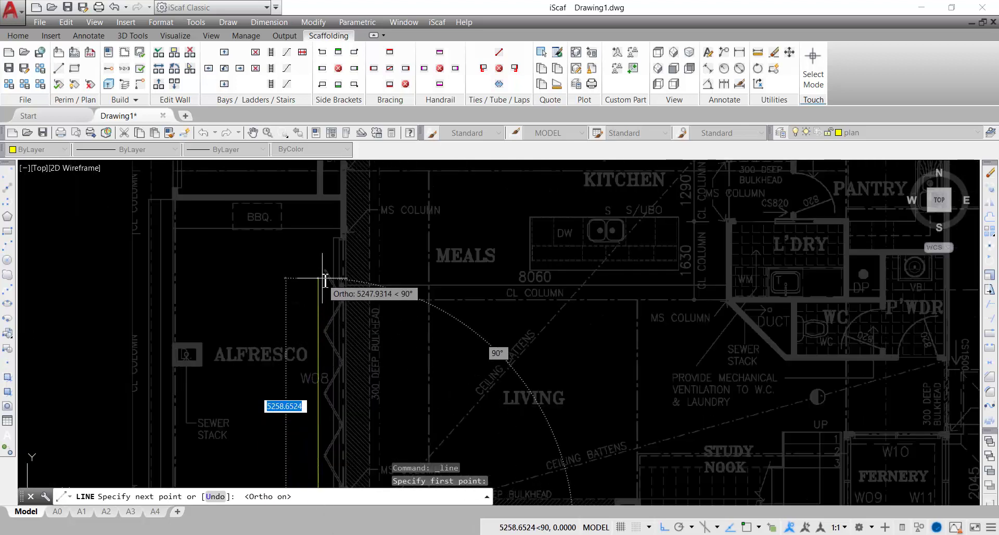
left_click(319, 204)
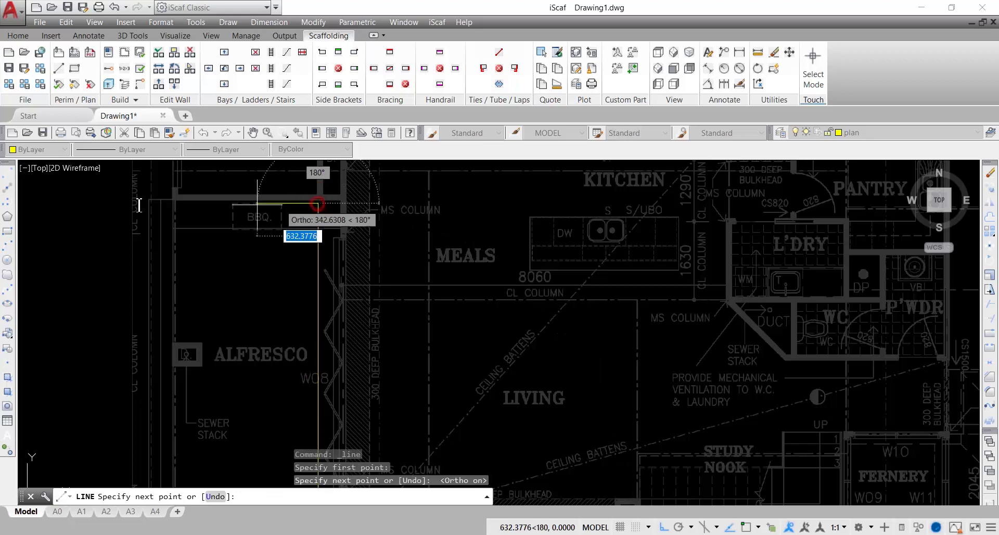
left_click(166, 204)
Step: Continue the outline along the top wall and right side, then close it with C
middle_click_drag(166, 204, 169, 377)
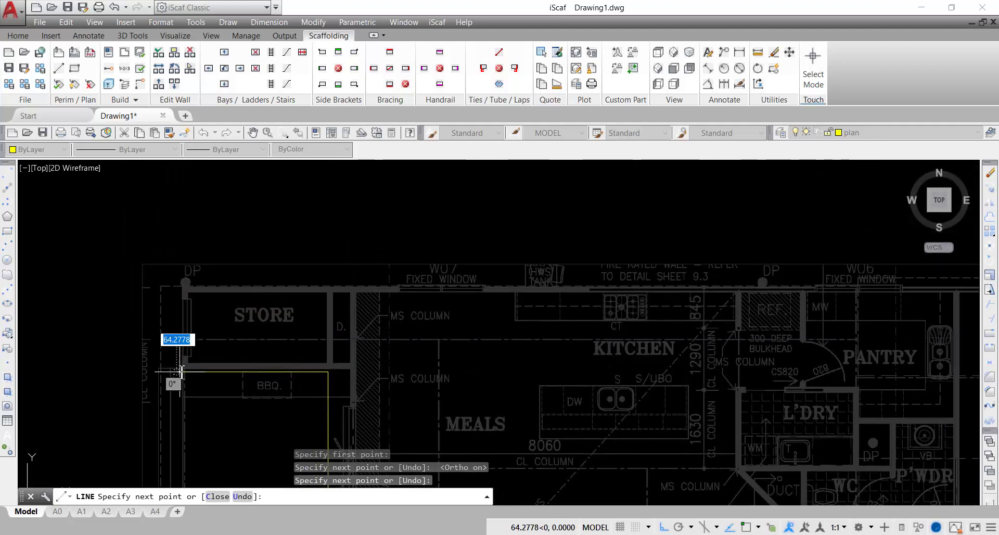
left_click(176, 286)
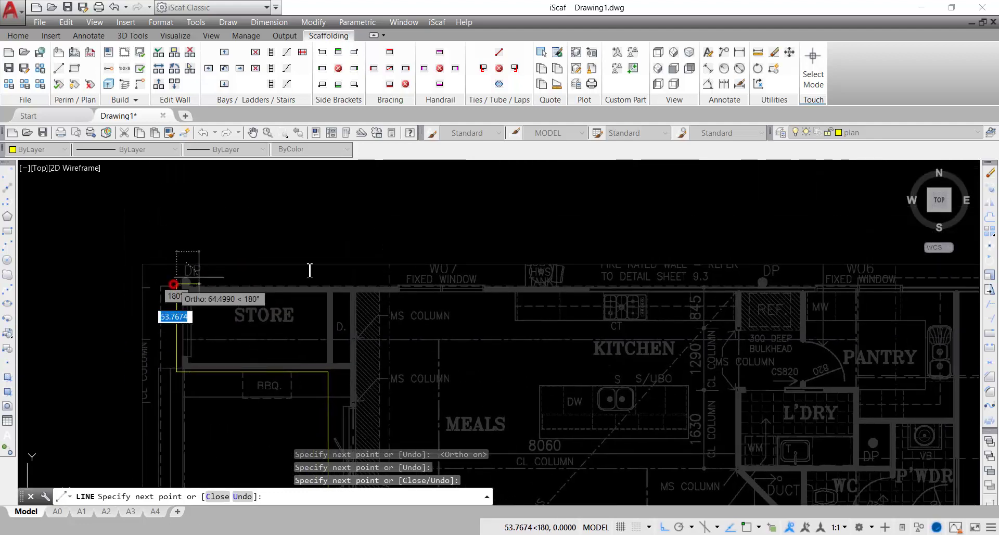
middle_click_drag(676, 275, 165, 240)
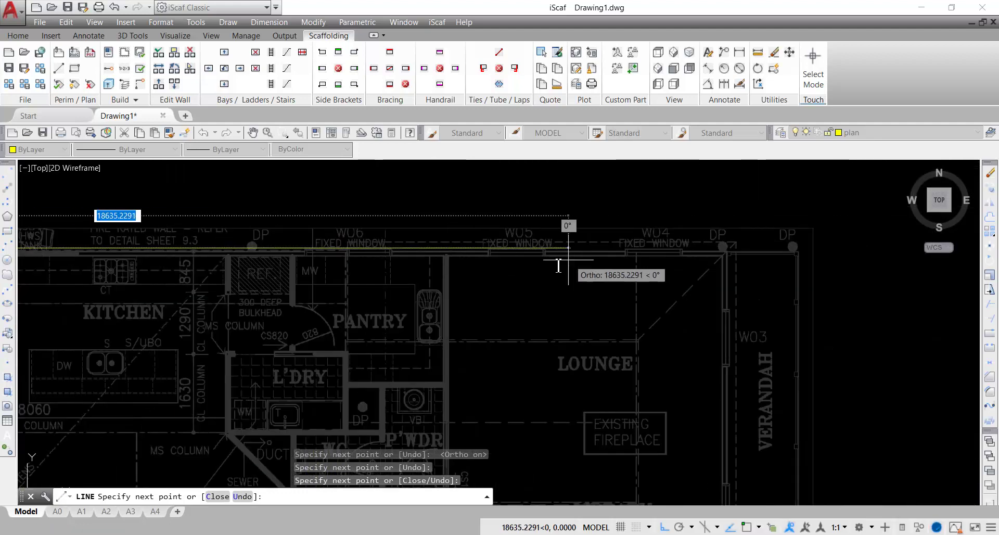
left_click(805, 250)
middle_click_drag(801, 469, 765, 336)
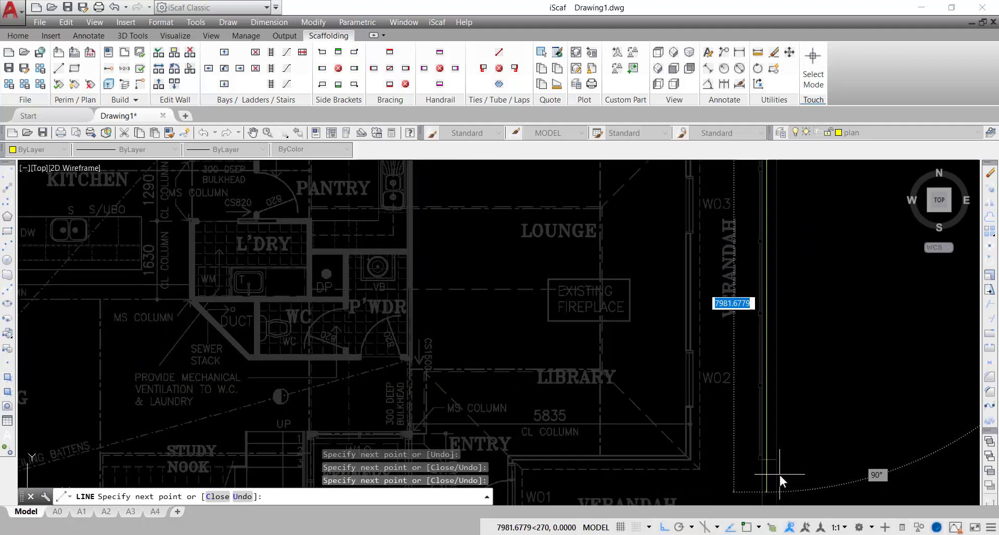
middle_click_drag(779, 473, 736, 303)
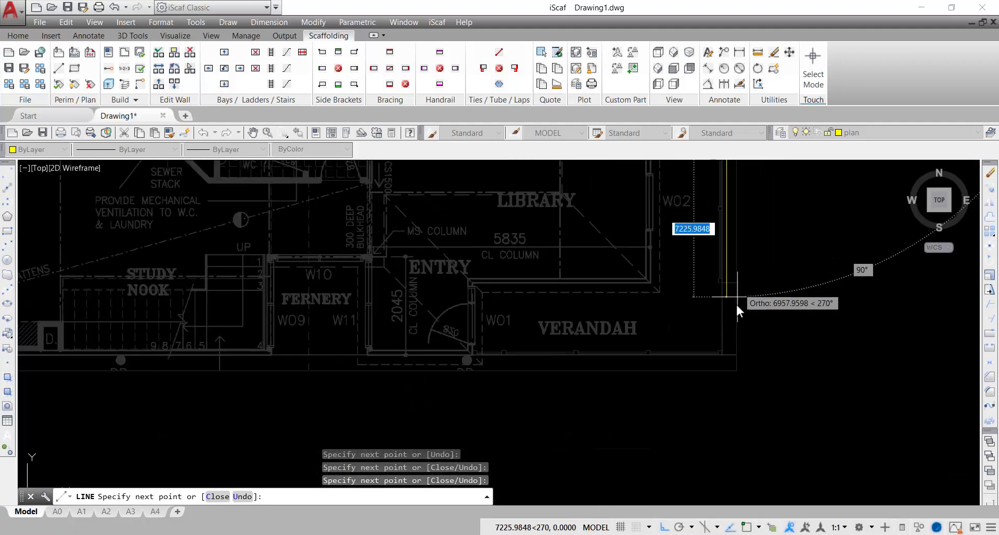
left_click(726, 358)
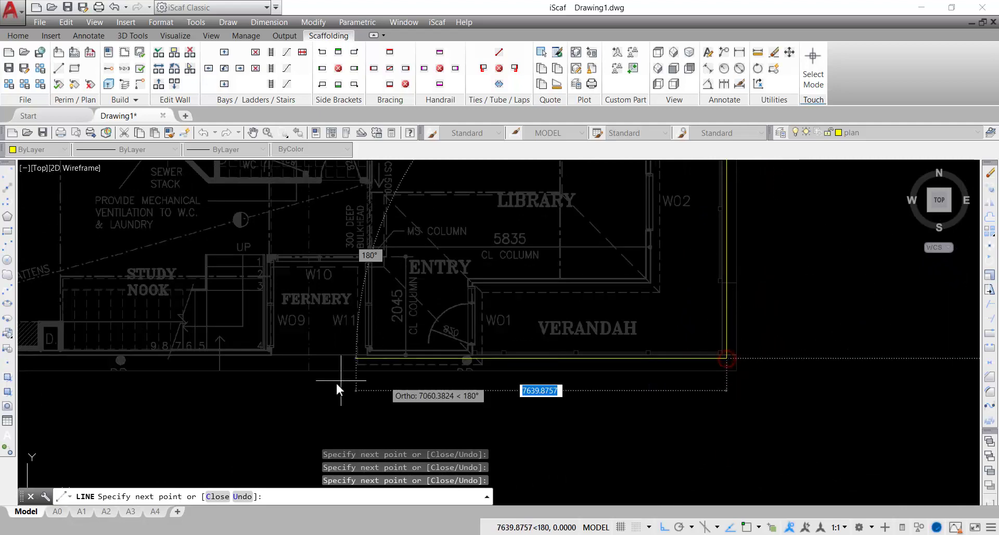
middle_click_drag(335, 383, 971, 379)
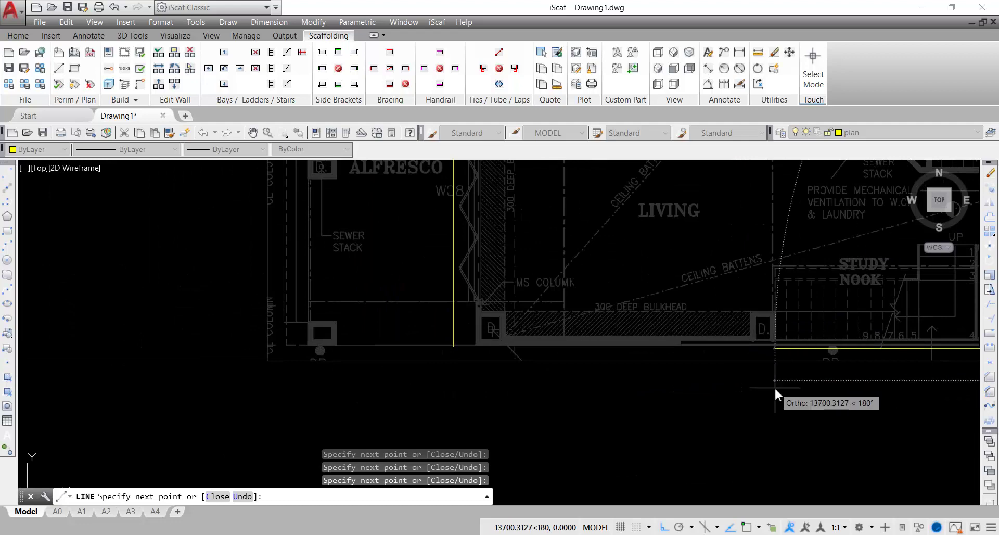
type("c")
key("Return")
scroll(760, 373, "down", 4)
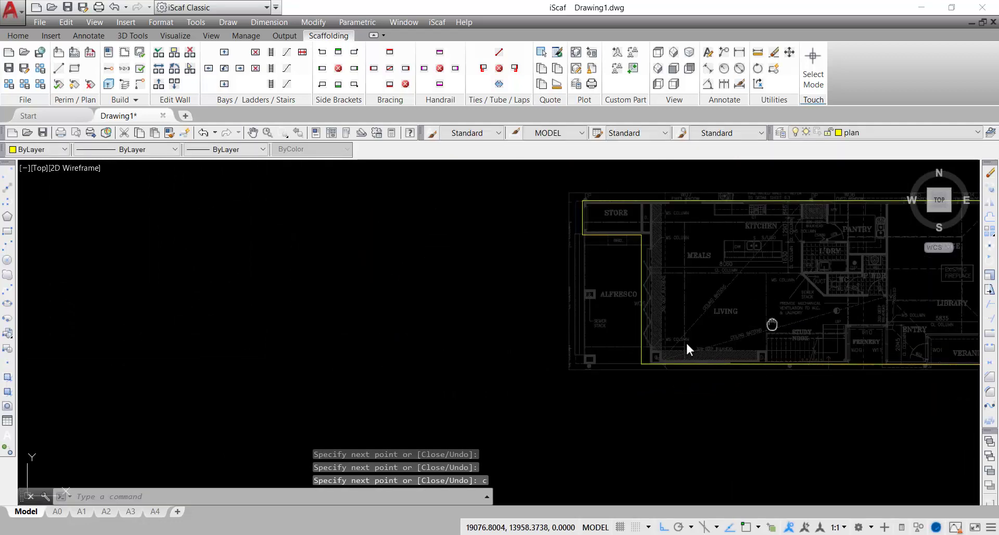
middle_click_drag(772, 325, 458, 372)
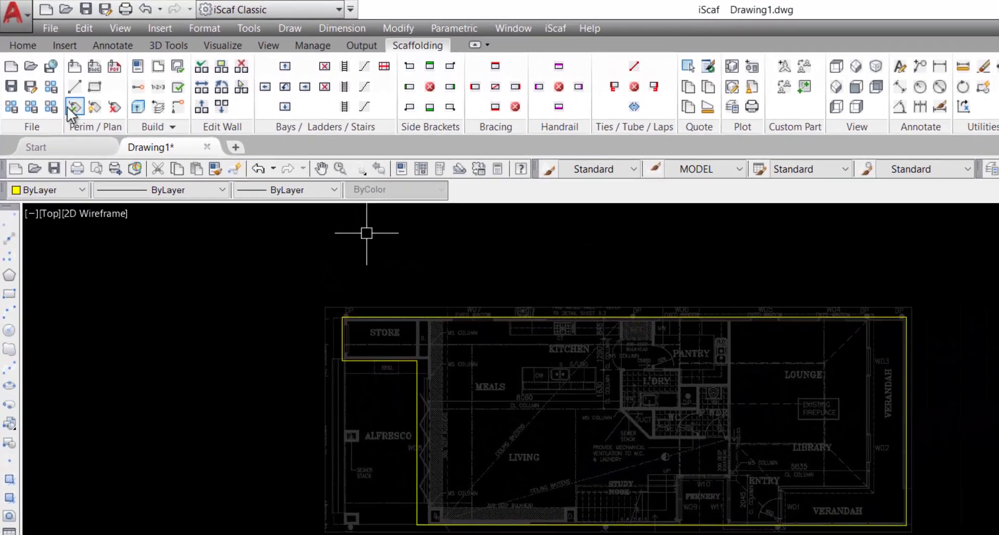
Step: Place a 0.0 height slope tag at the outline's top-left corner
left_click(73, 110)
left_click(388, 319)
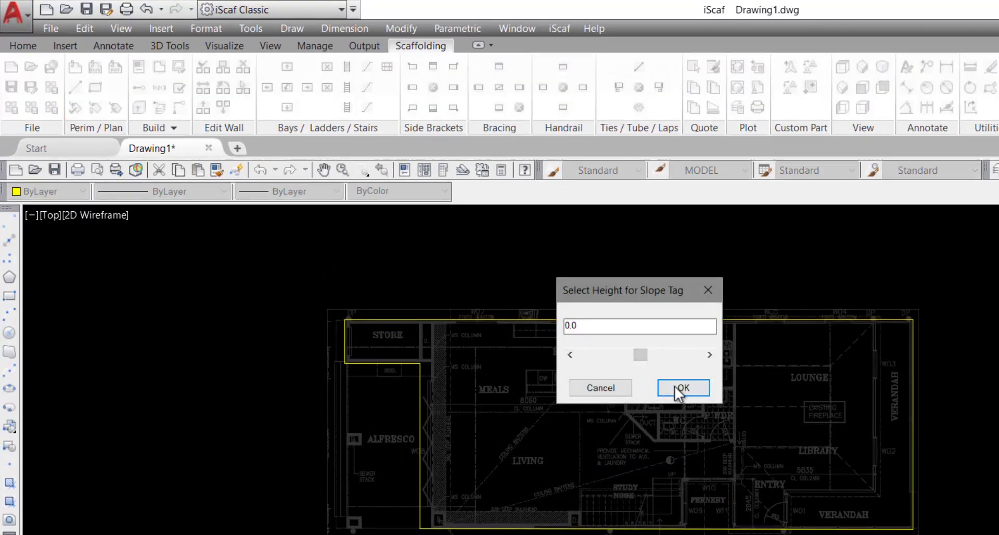
left_click(675, 386)
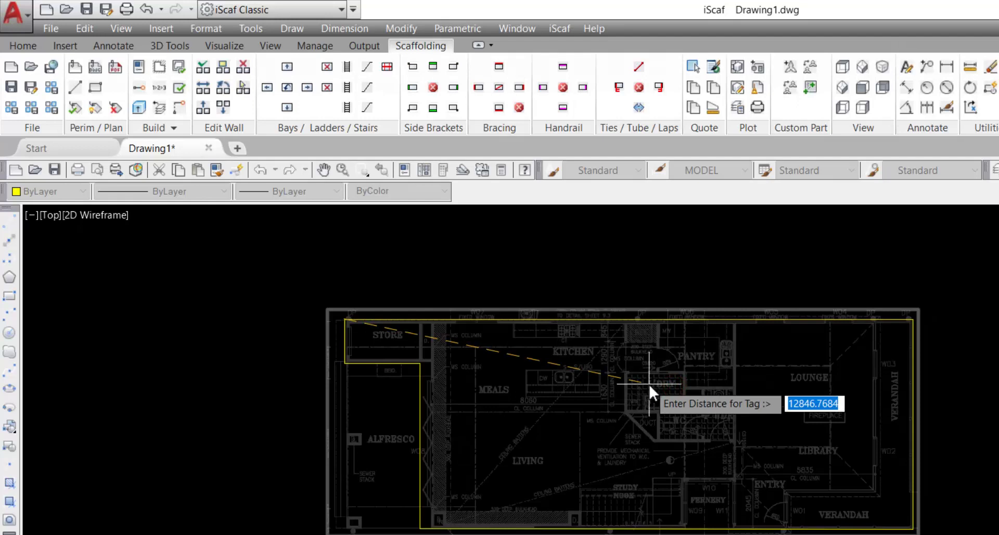
left_click(649, 384)
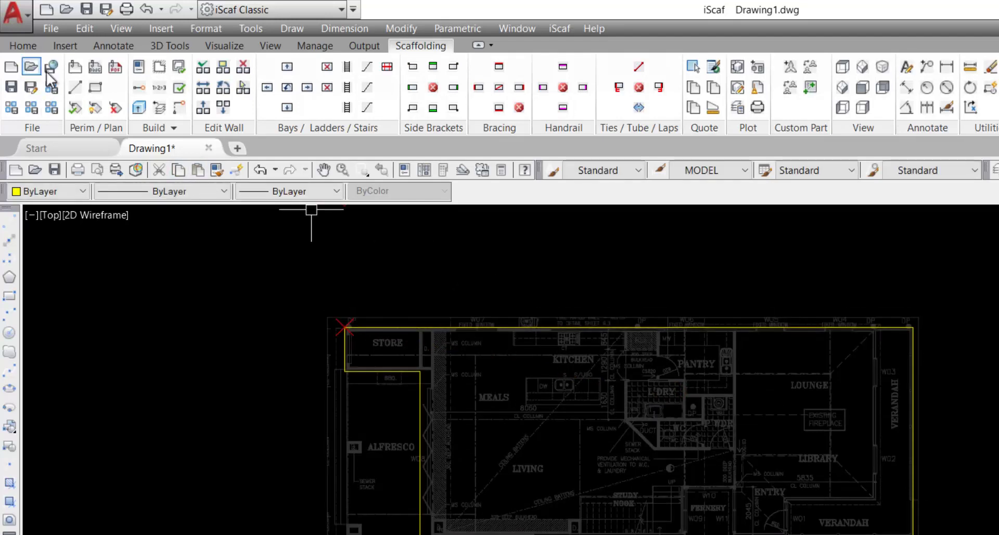
Step: Add a -1.50 m slope tag on the top wall at distance 8500
left_click(77, 110)
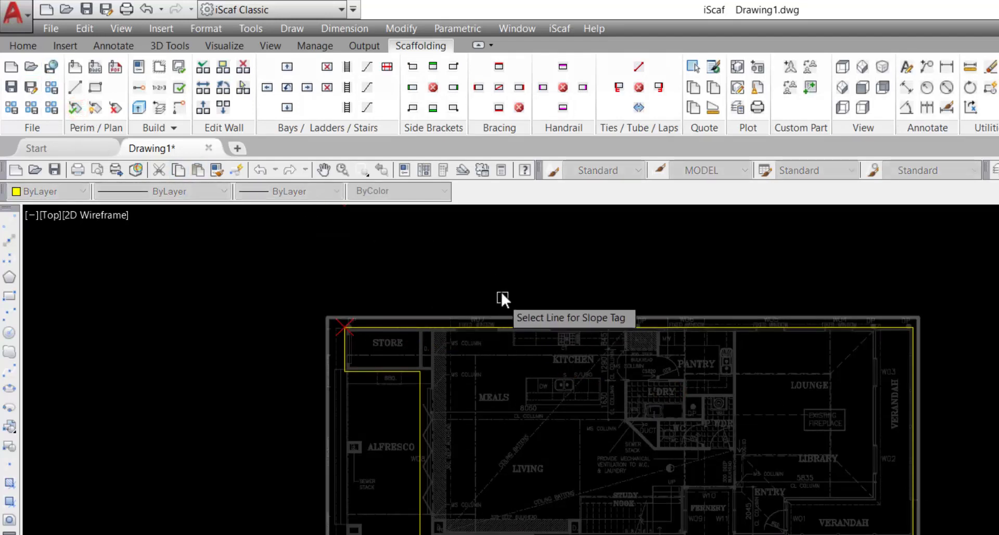
middle_click_drag(501, 289, 532, 373)
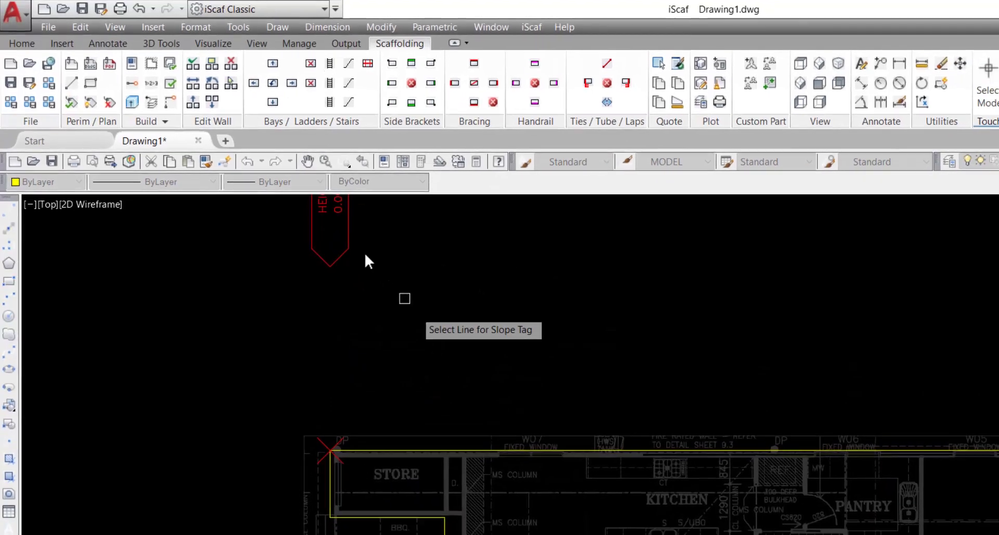
scroll(363, 251, "up", 2)
middle_click_drag(363, 251, 329, 316)
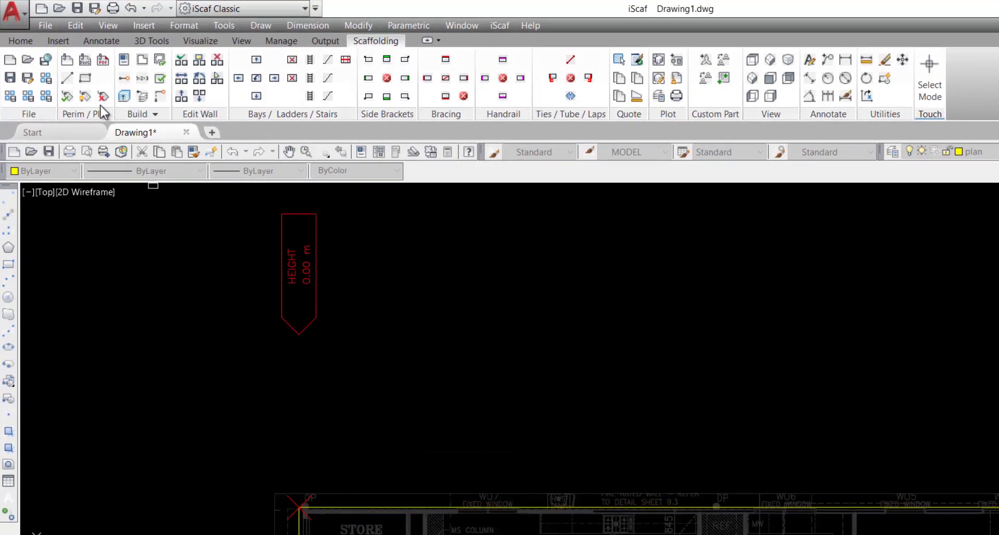
left_click(441, 508)
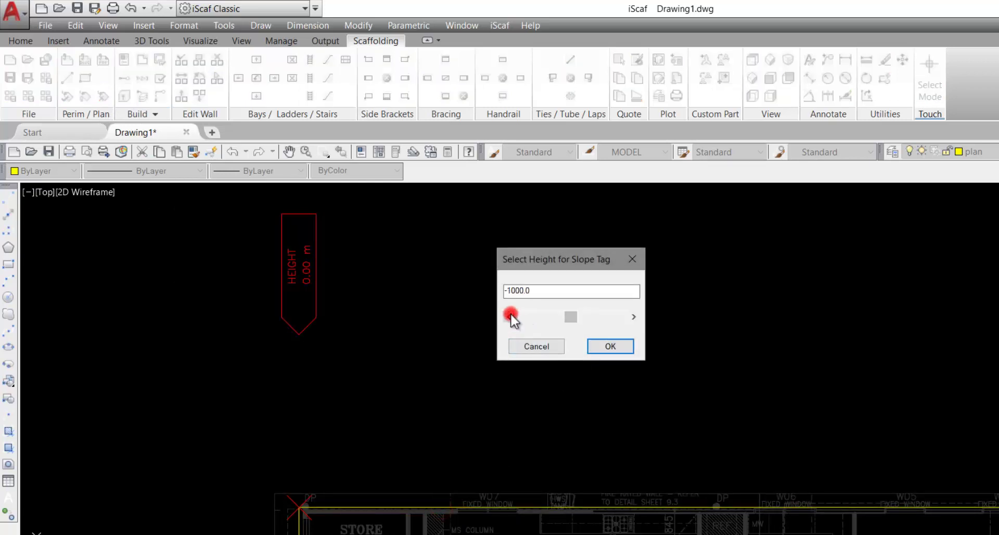
left_click(609, 346)
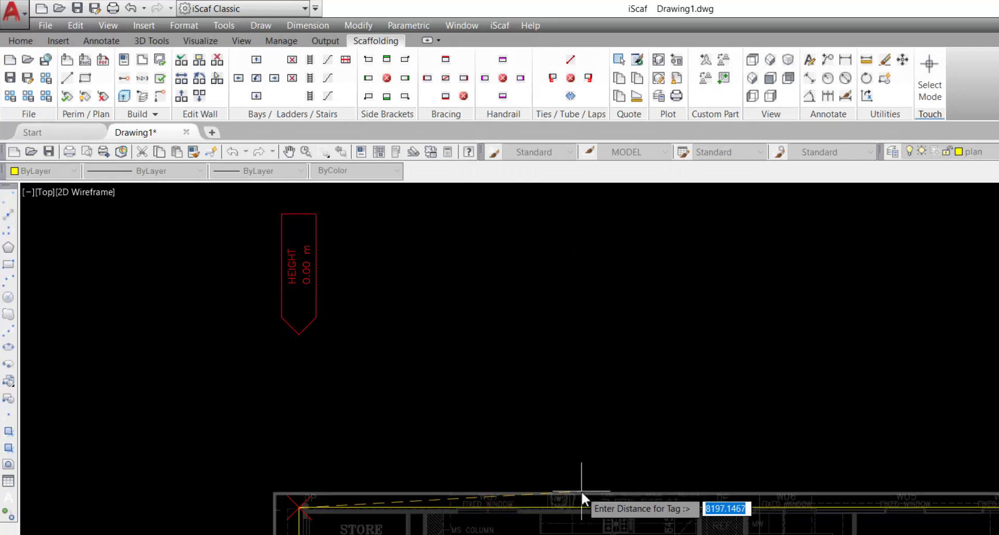
type("8500")
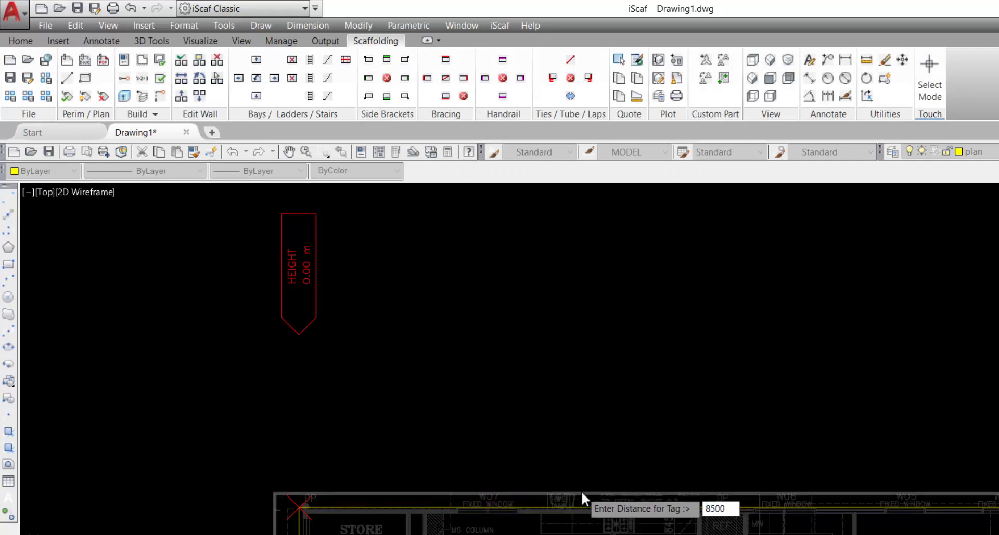
key("Return")
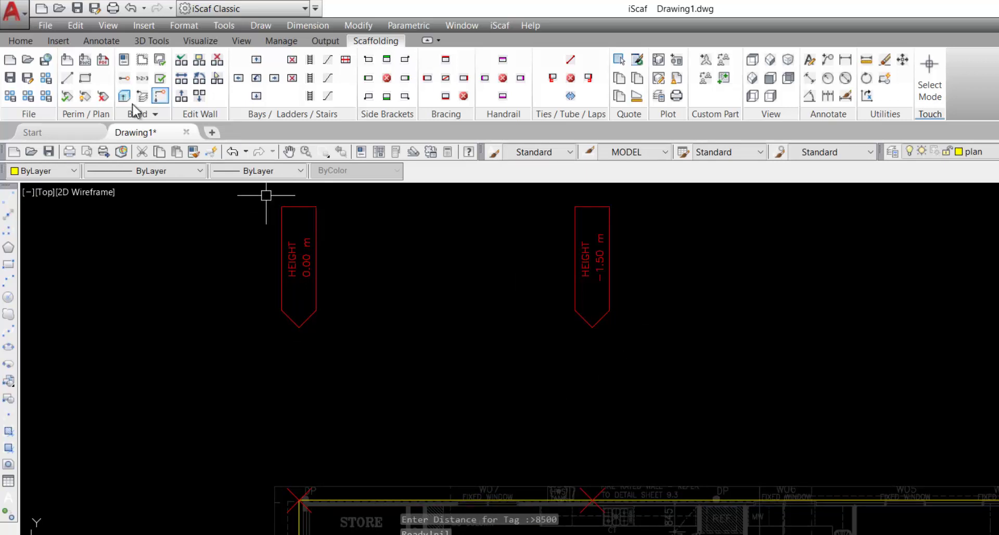
Step: Add a 0.0 height tag on the wall at distance 14000
left_click(65, 98)
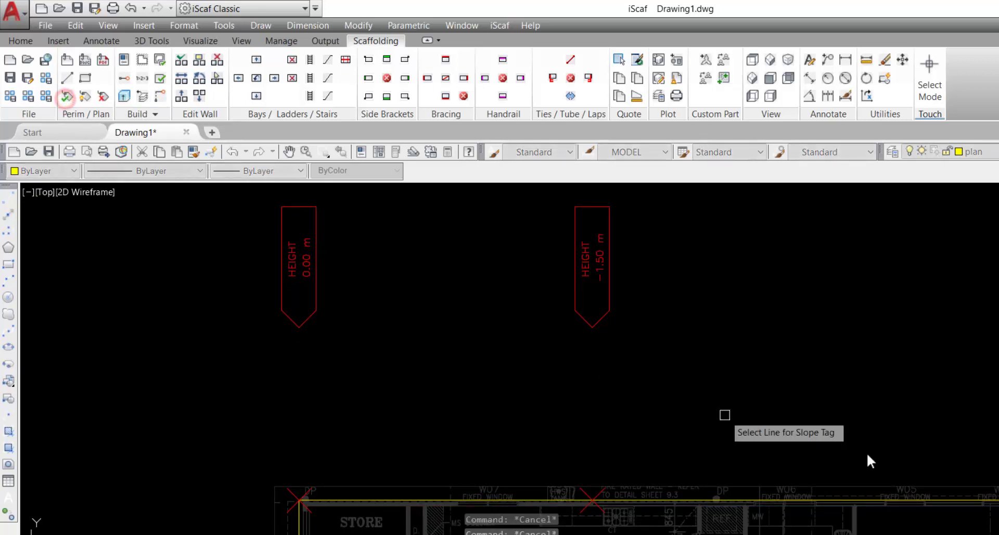
left_click(947, 498)
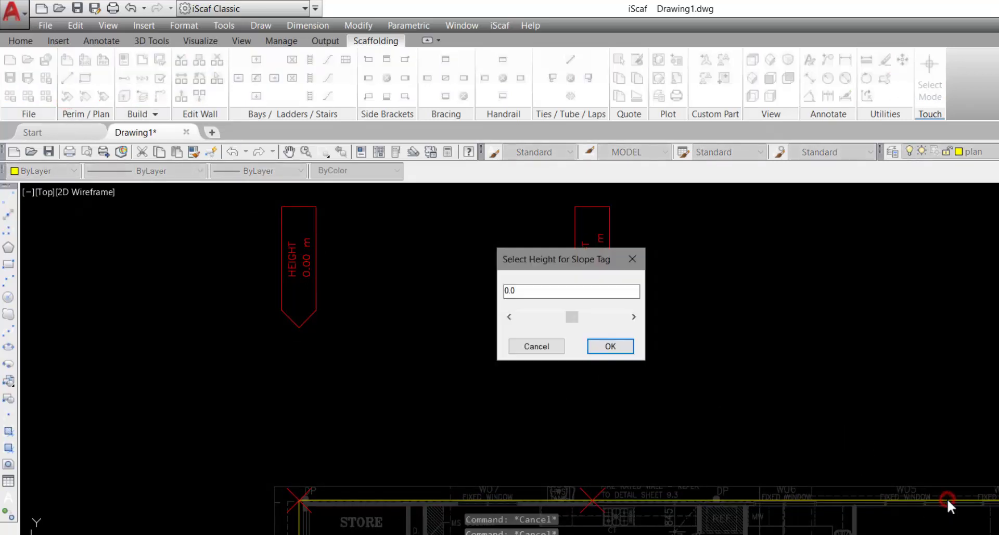
left_click(633, 351)
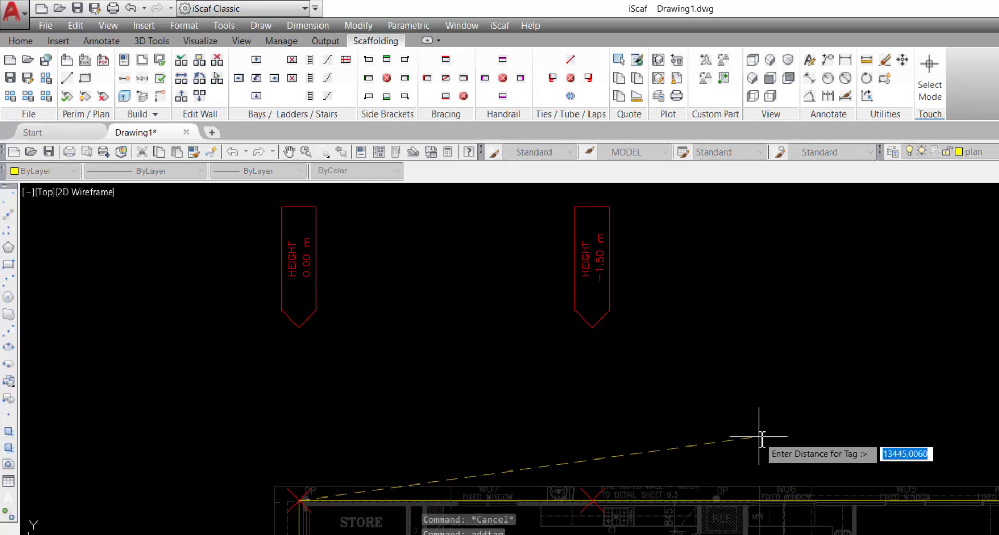
type("14000")
key("Return")
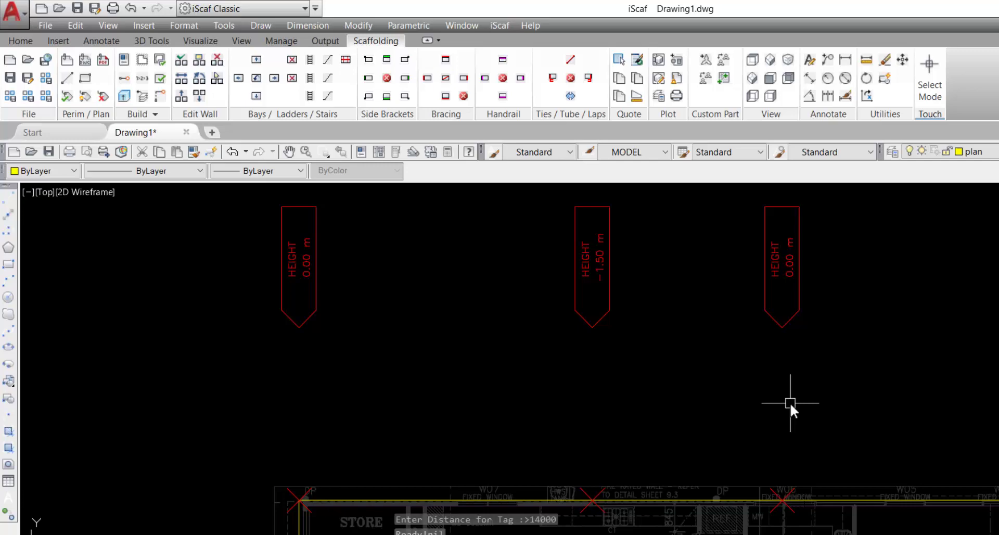
Step: Create a 6500.0-high solid building with Auto Building from the closed perimeter
left_click(503, 23)
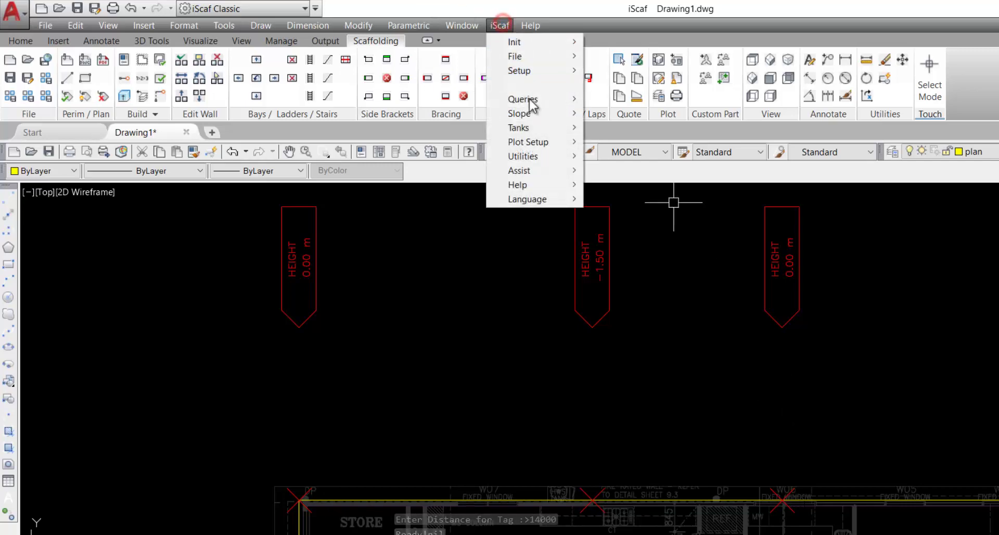
left_click(538, 86)
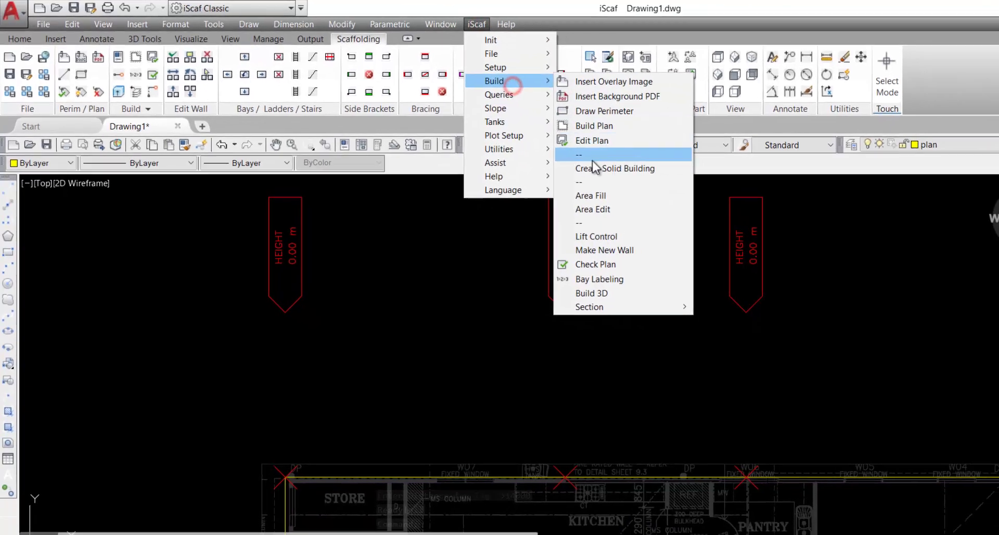
left_click(592, 168)
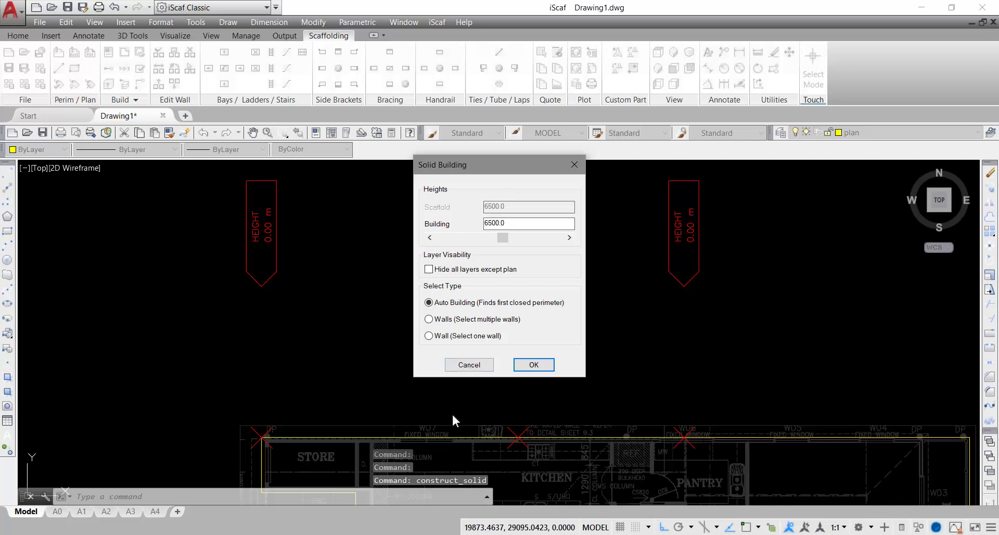
left_click(536, 364)
scroll(708, 355, "down", 2)
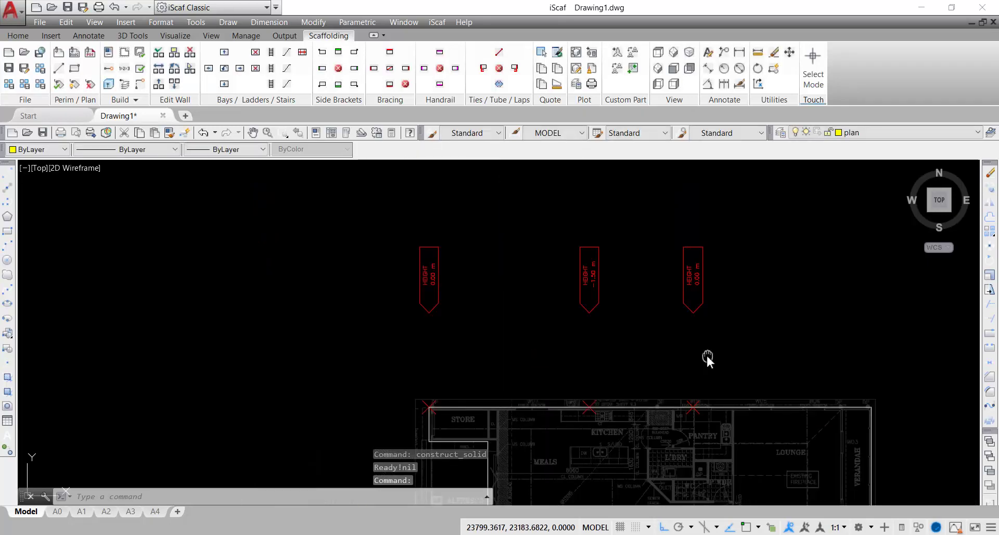
middle_click_drag(707, 356, 548, 235)
scroll(561, 314, "down", 1)
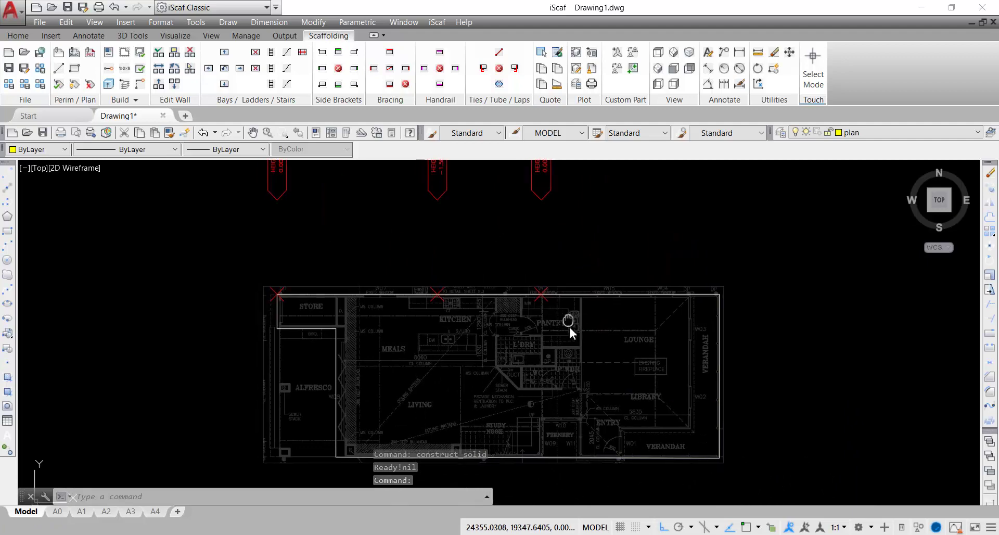
scroll(569, 326, "down", 2)
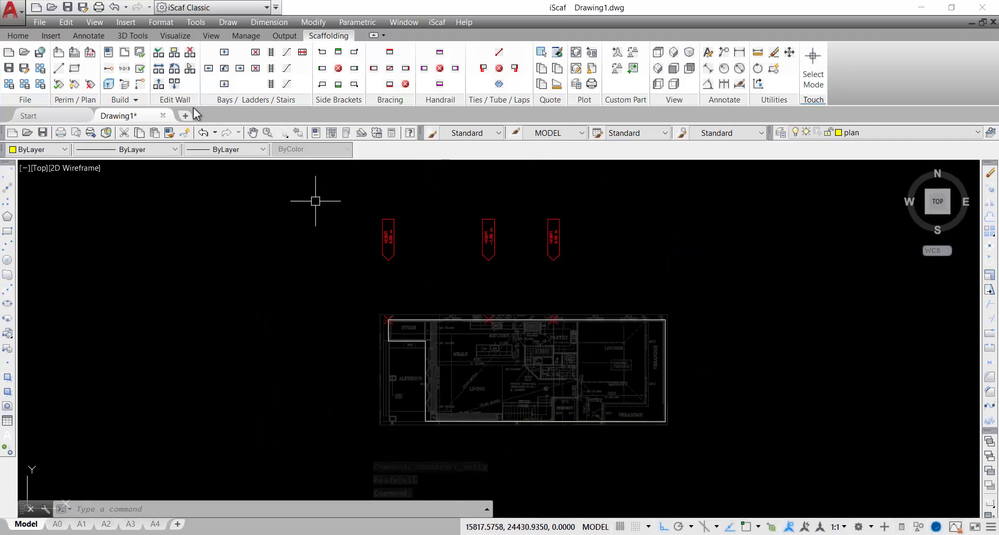
Step: Build the scaffold bays and check the 2.4 m and 1.8 m runs around the building
left_click(125, 53)
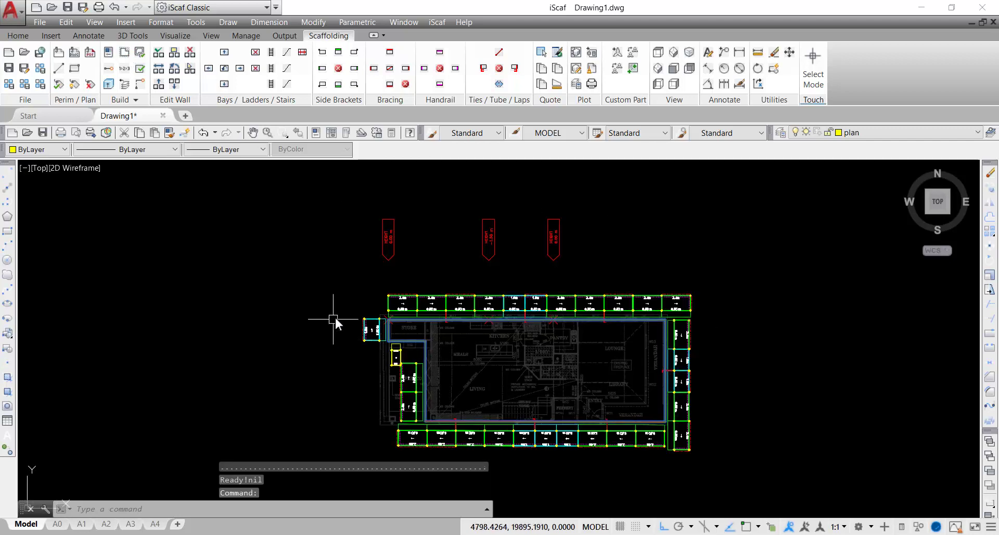
scroll(442, 315, "up", 3)
scroll(453, 317, "up", 3)
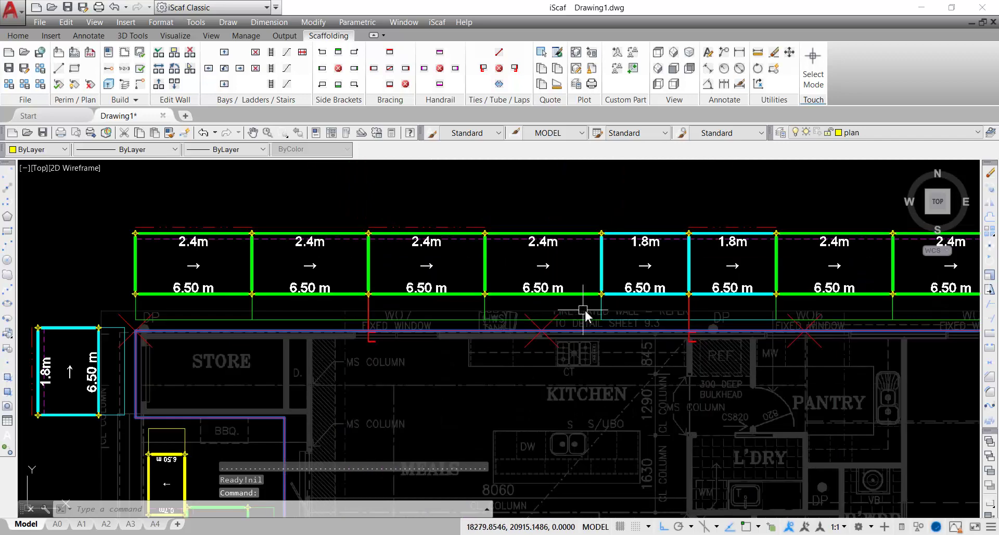
middle_click_drag(597, 311, 434, 318)
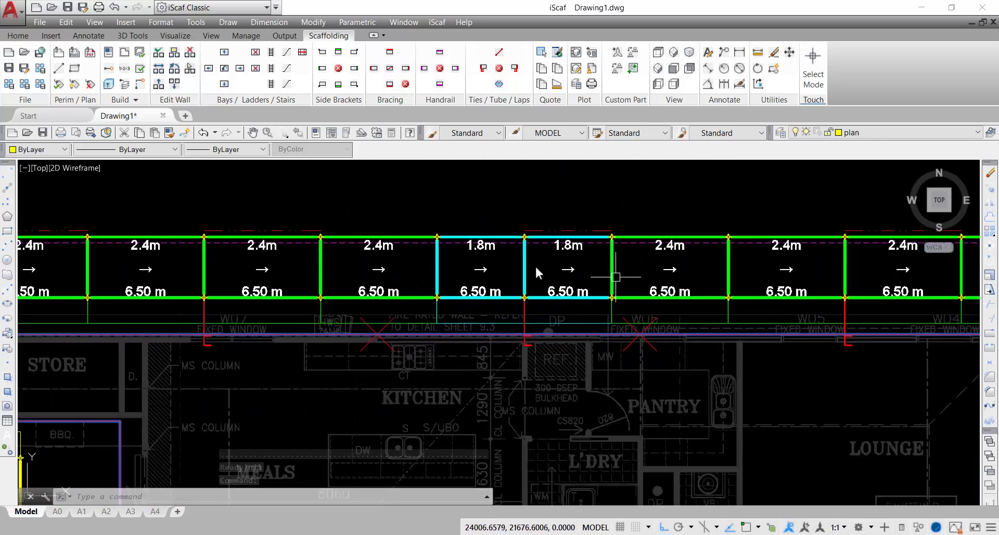
middle_click_drag(785, 267, 565, 250)
middle_click_drag(854, 236, 525, 220)
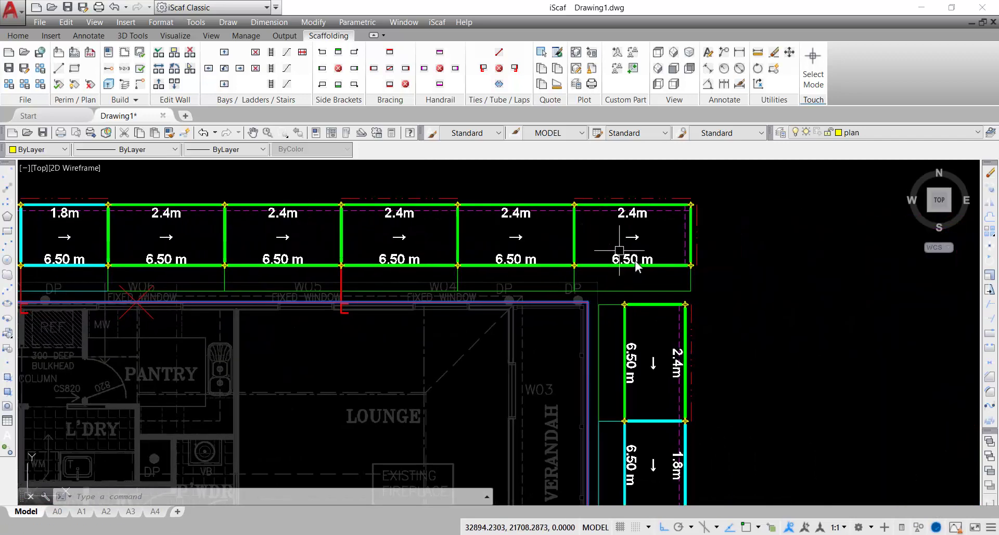
middle_click_drag(431, 230, 960, 239)
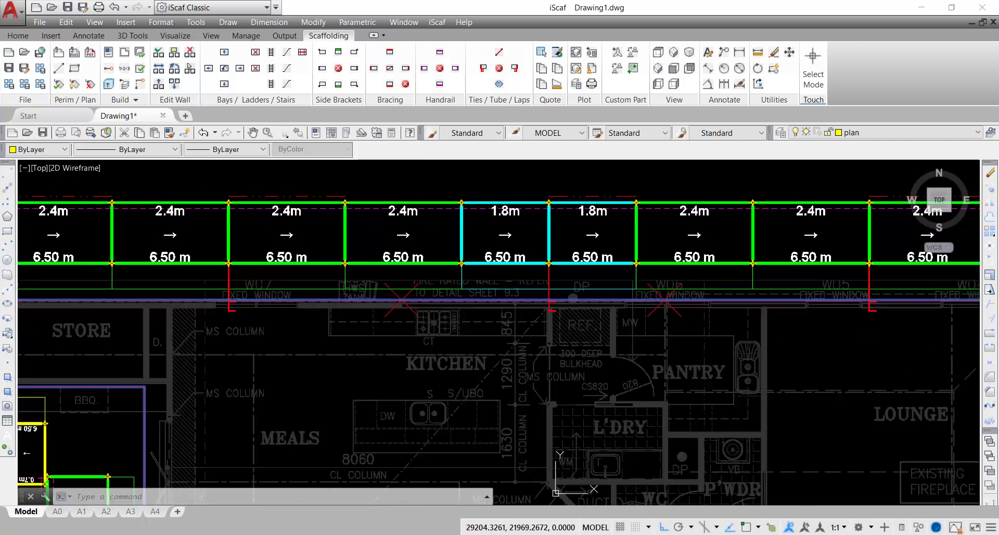
mouse_move(11, 266)
middle_mouse_down()
mouse_move(150, 269)
mouse_move(208, 168)
mouse_move(203, 158)
middle_mouse_up()
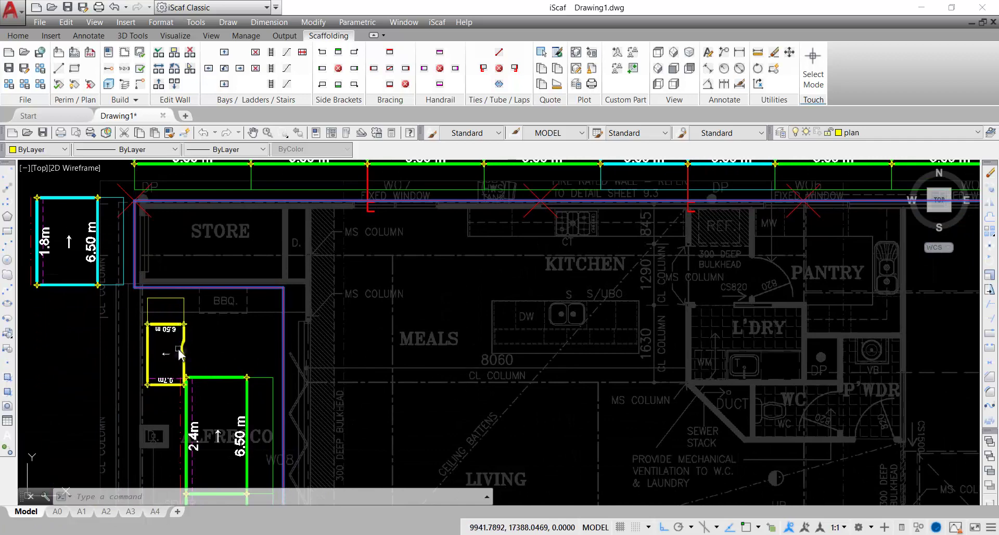
Step: Delete wall 6, the short yellow scaffold run beside the BBQ, using Delete > Wall
double_click(178, 354)
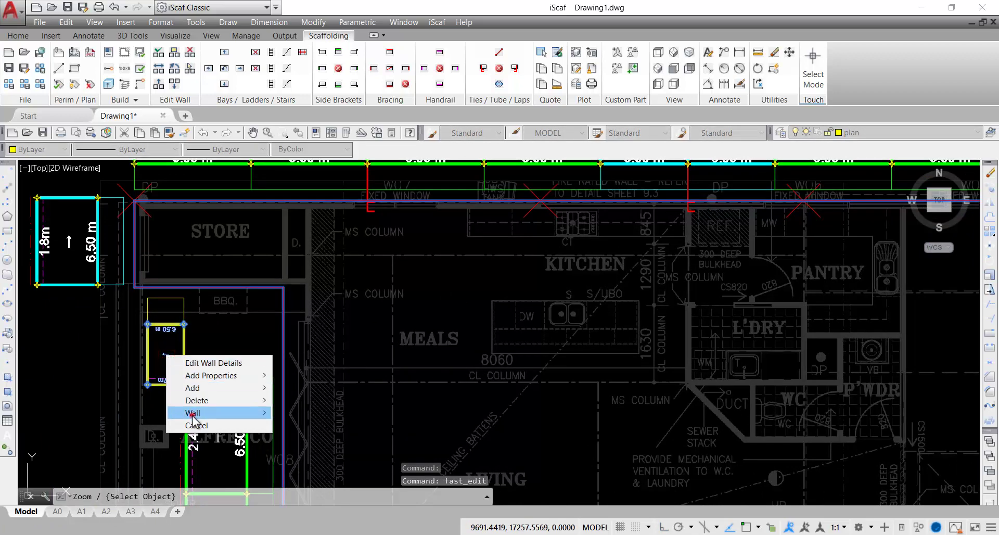
left_click(193, 414)
left_click(231, 400)
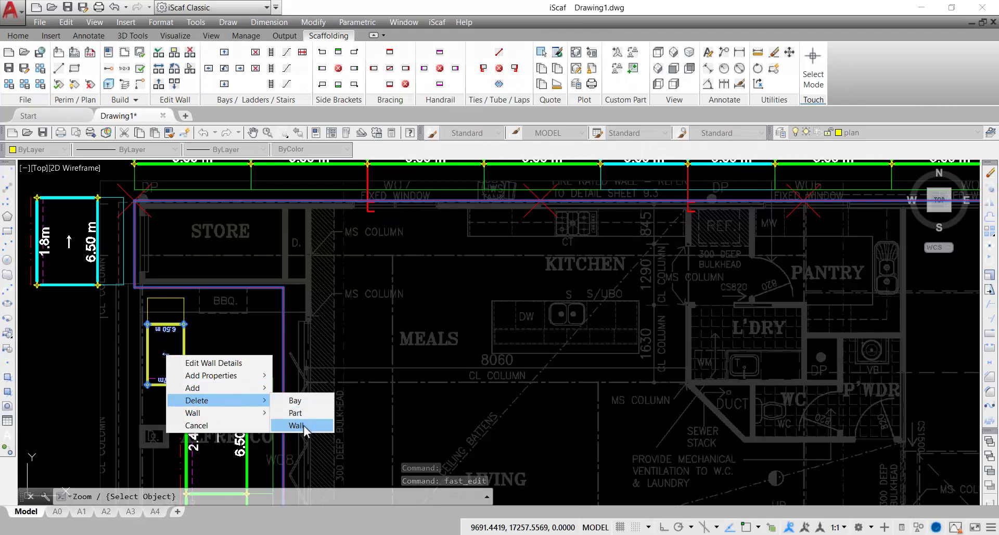
left_click(295, 425)
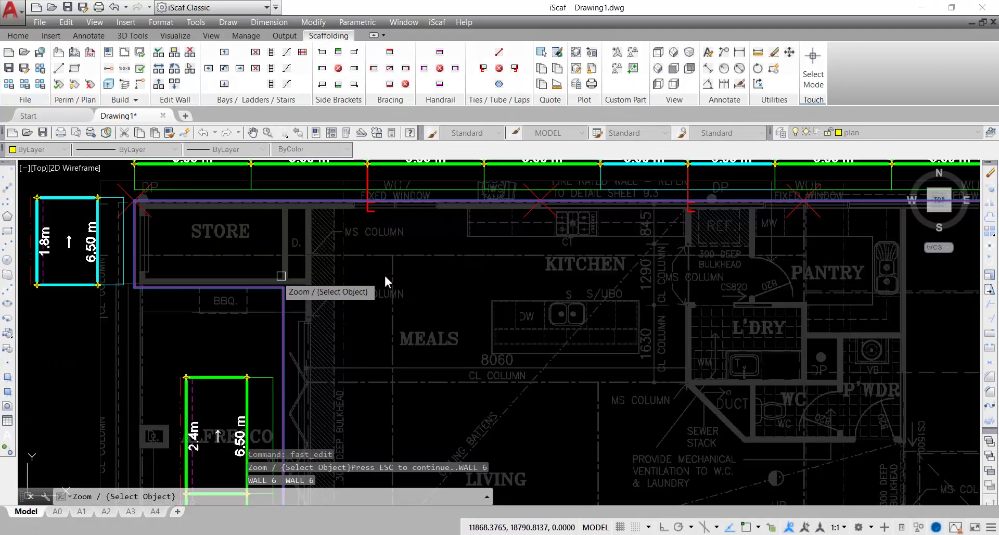
scroll(572, 290, "down", 3)
middle_click_drag(651, 283, 215, 291)
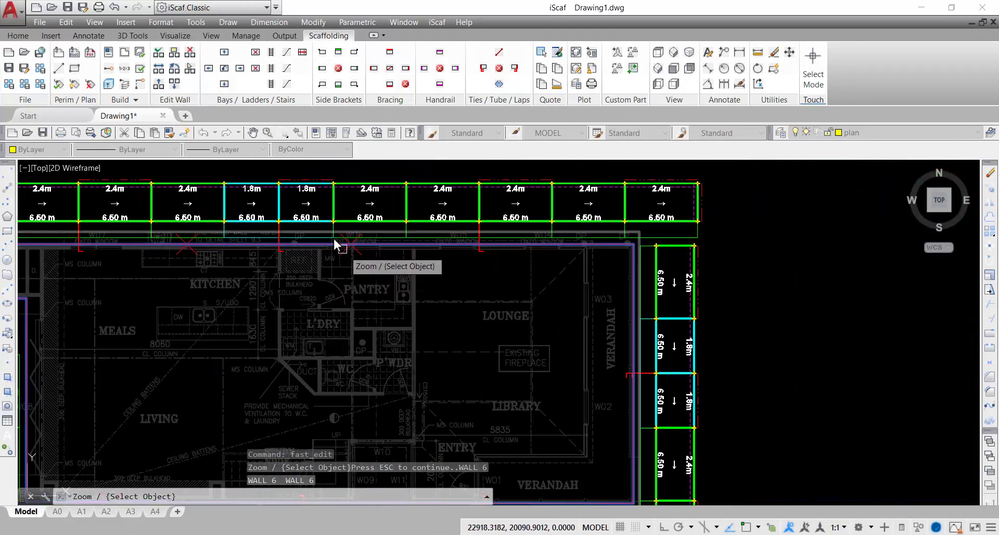
Step: Turn the first 1.8m top bay into a 2.4m bay
right_click(254, 208)
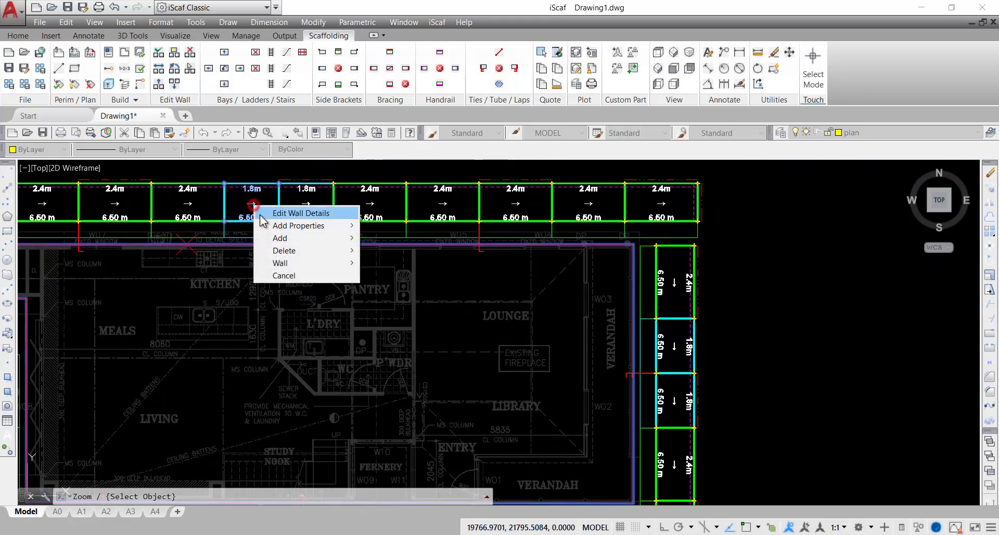
mouse_move(279, 239)
left_click(384, 239)
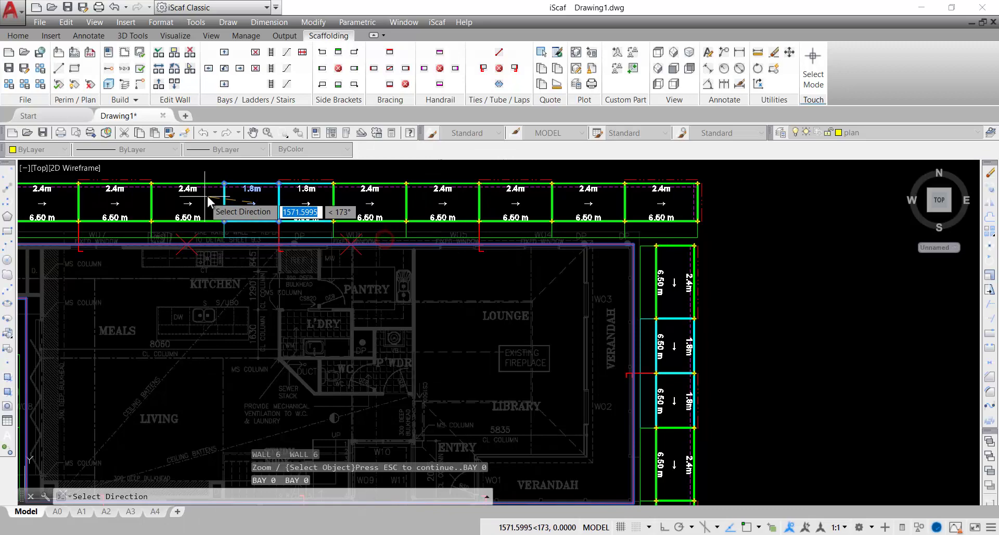
left_click(238, 199)
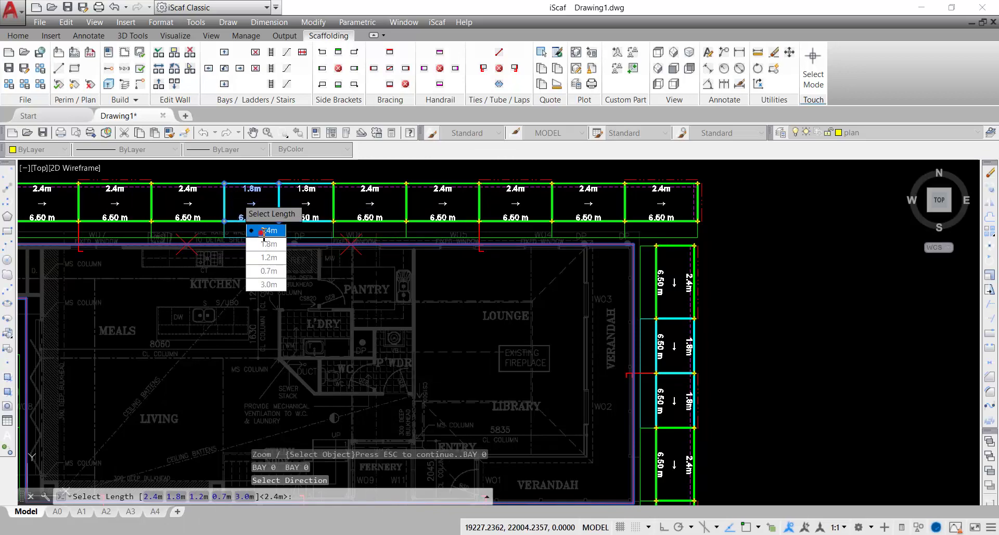
left_click(263, 230)
left_click(233, 205)
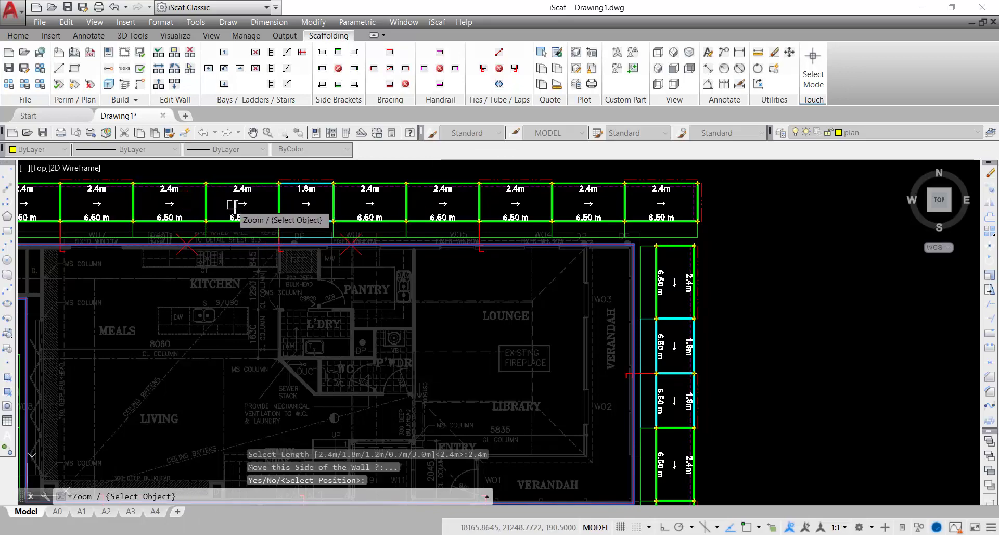
scroll(232, 204, "down", 3)
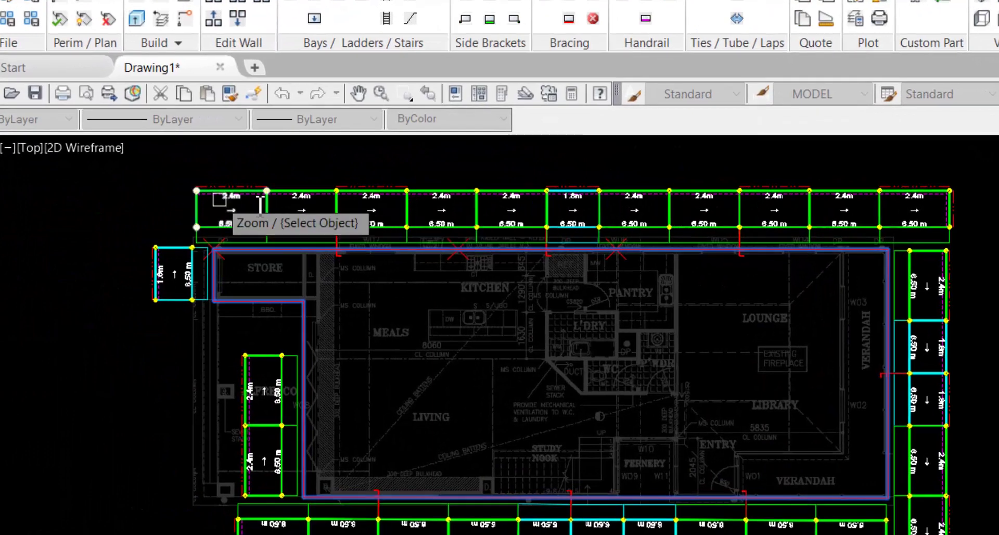
Step: Add a new 2.4m bay to the top row at the remaining 1.8m bay
right_click(573, 214)
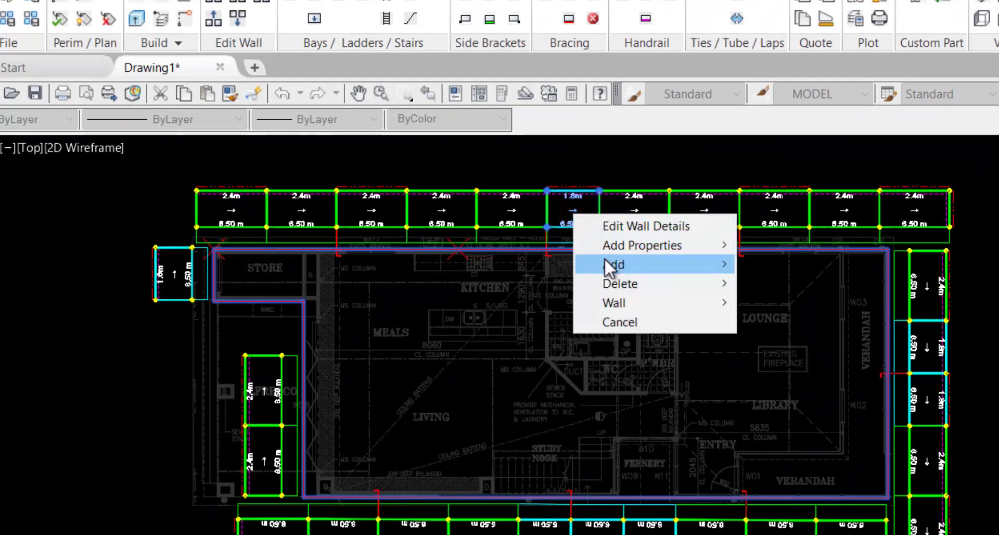
mouse_move(604, 264)
left_click(778, 266)
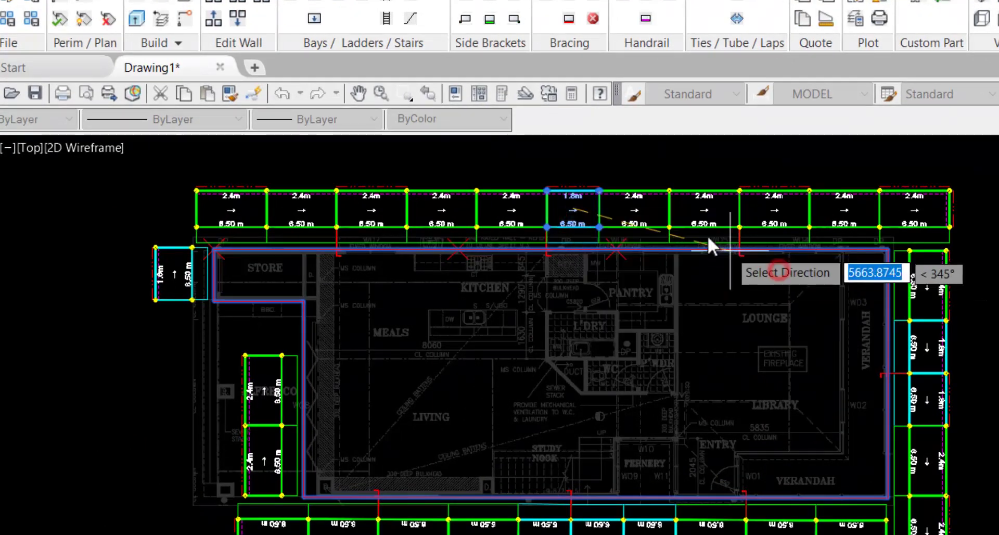
left_click(592, 212)
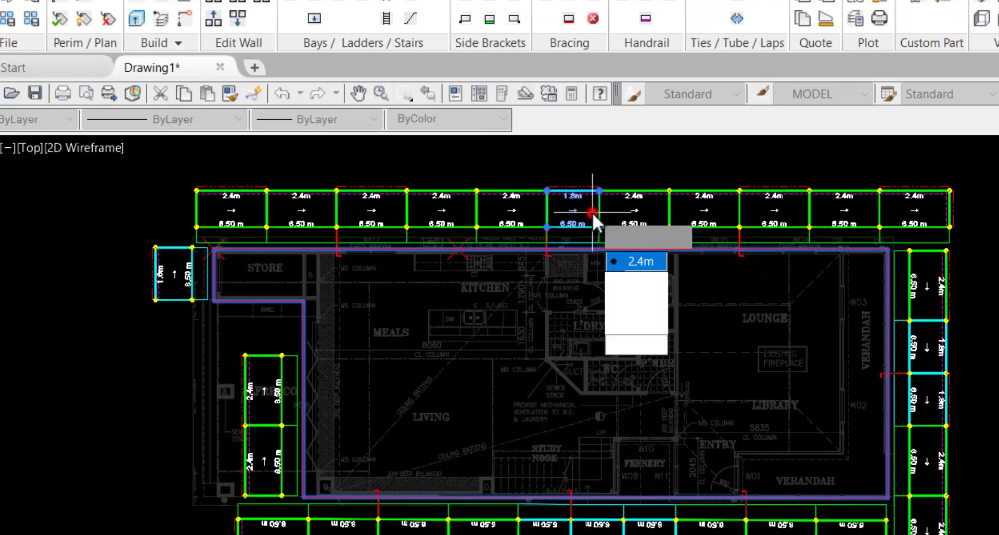
left_click(629, 261)
left_click(486, 169)
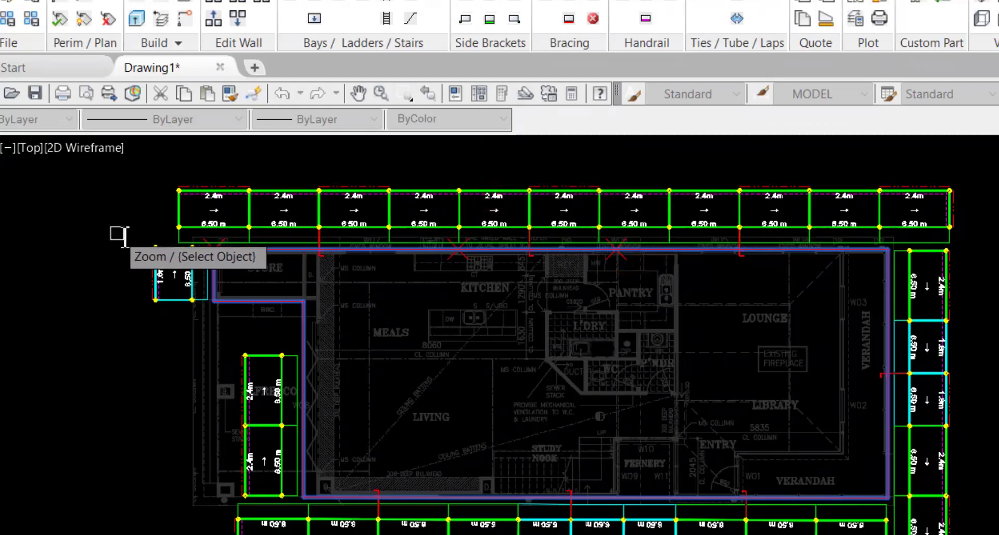
Step: Insert a 1.2m bay along the top run from the third top bay
right_click(216, 213)
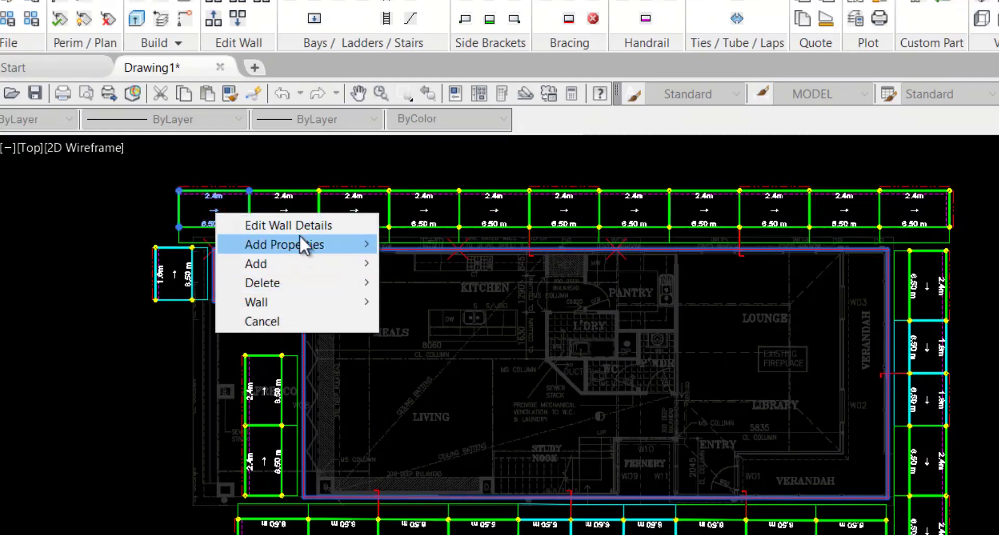
left_click(341, 198)
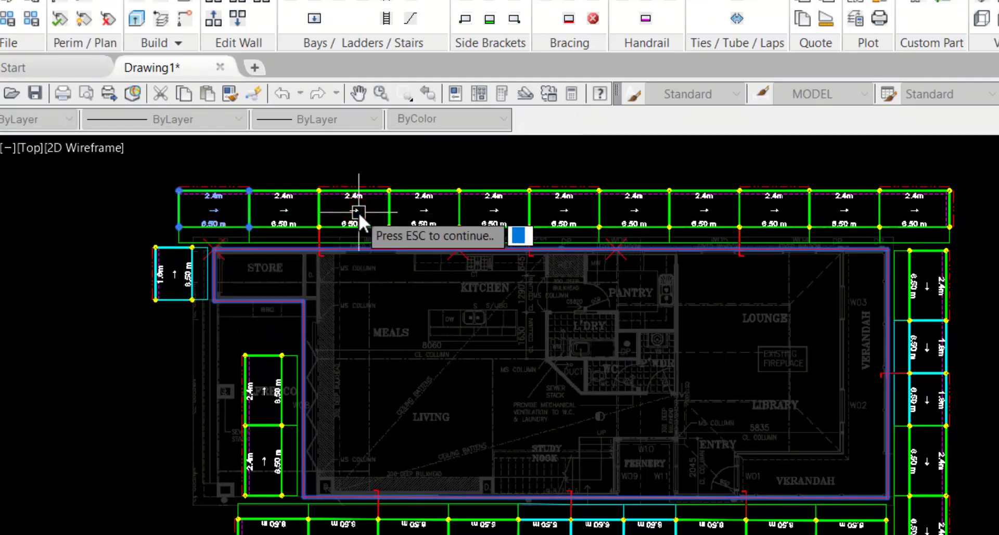
right_click(358, 212)
left_click(391, 260)
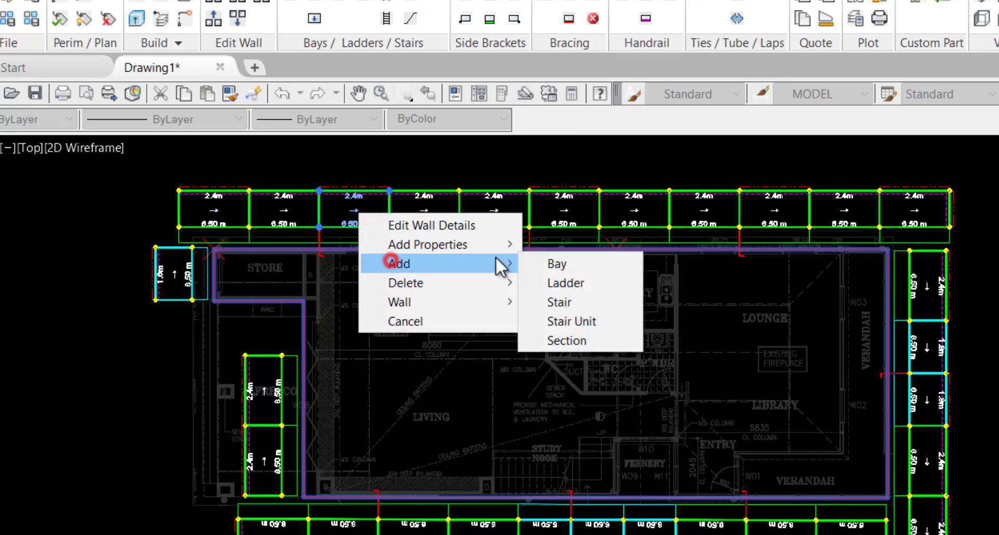
left_click(552, 263)
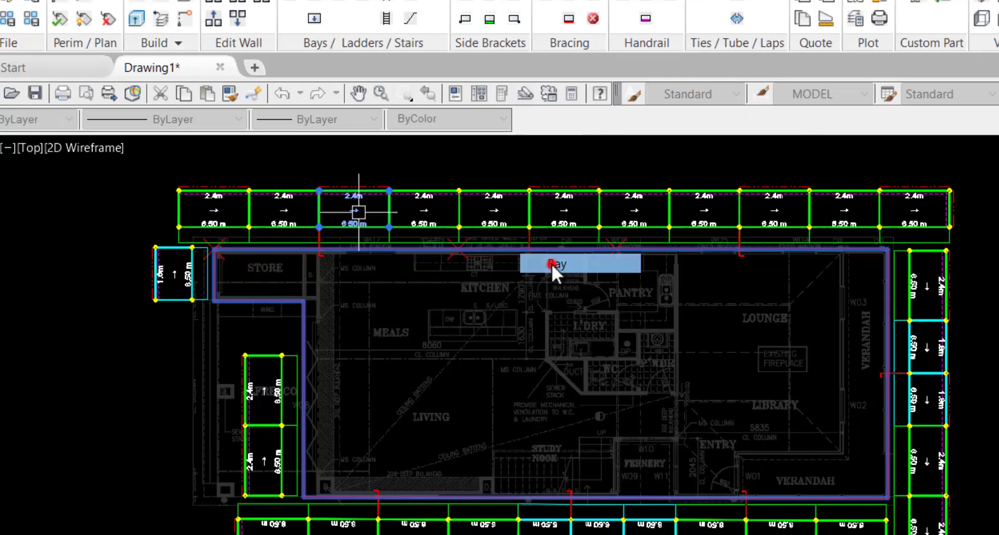
left_click(273, 205)
left_click(319, 294)
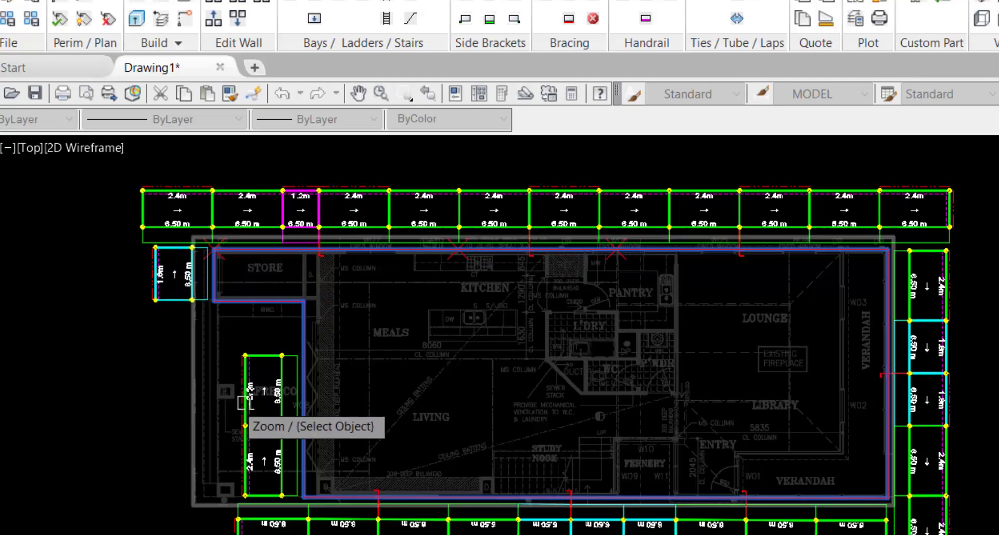
Step: Add a 1.8m bay pointing up from the upper alfresco bay toward the store
right_click(265, 392)
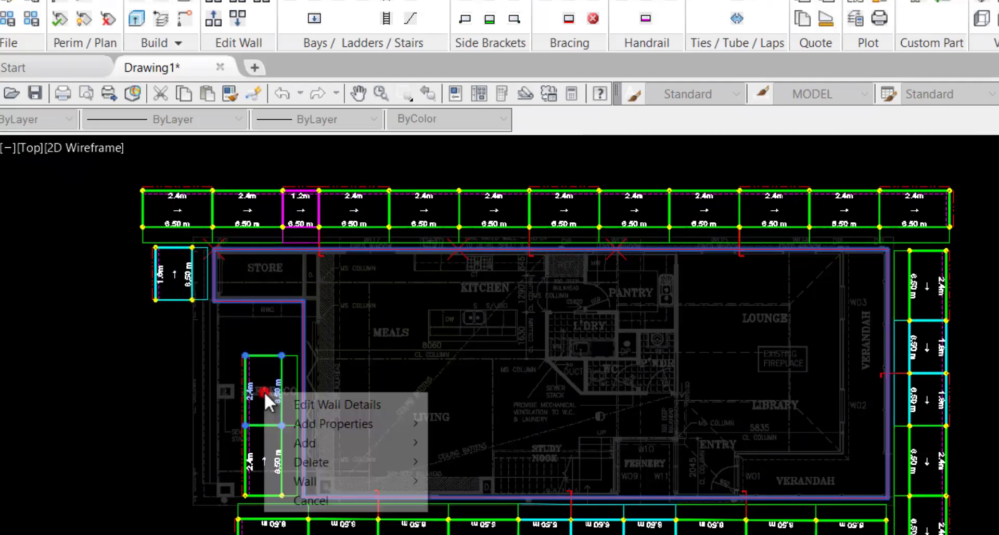
mouse_move(364, 443)
left_click(497, 447)
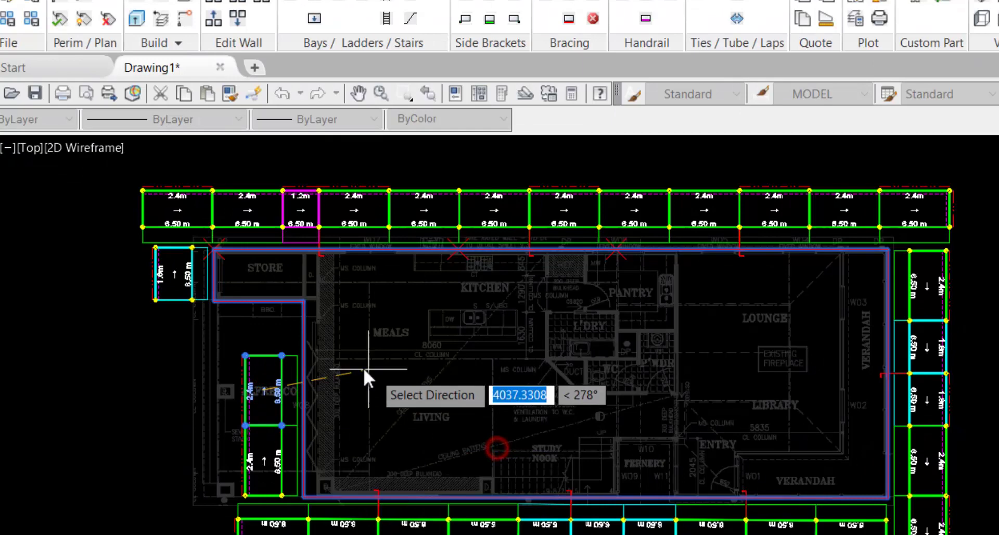
left_click(268, 332)
left_click(308, 403)
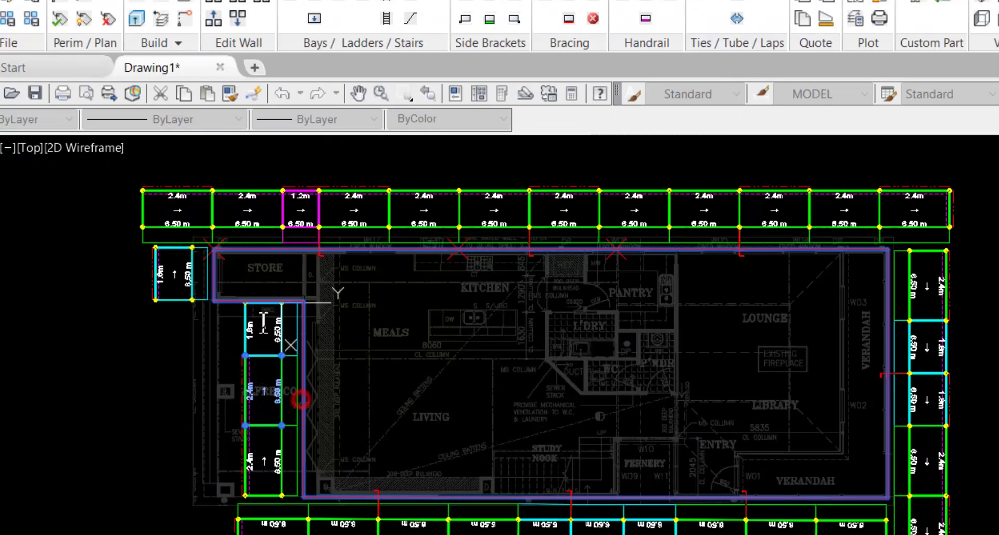
Step: Make the lone left-hand bay beside the store 2.4m long
scroll(255, 319, "up", 4)
middle_click_drag(217, 301, 438, 315)
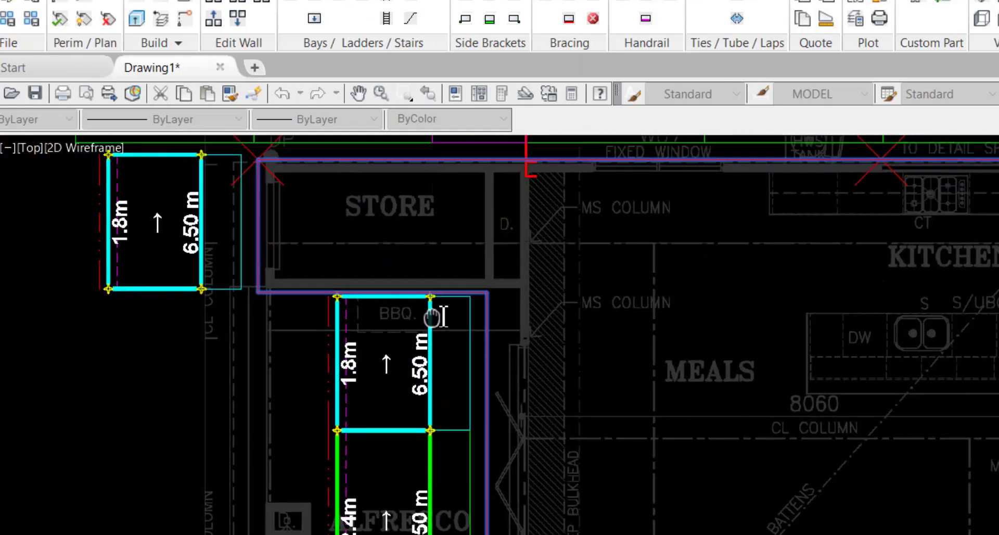
right_click(268, 221)
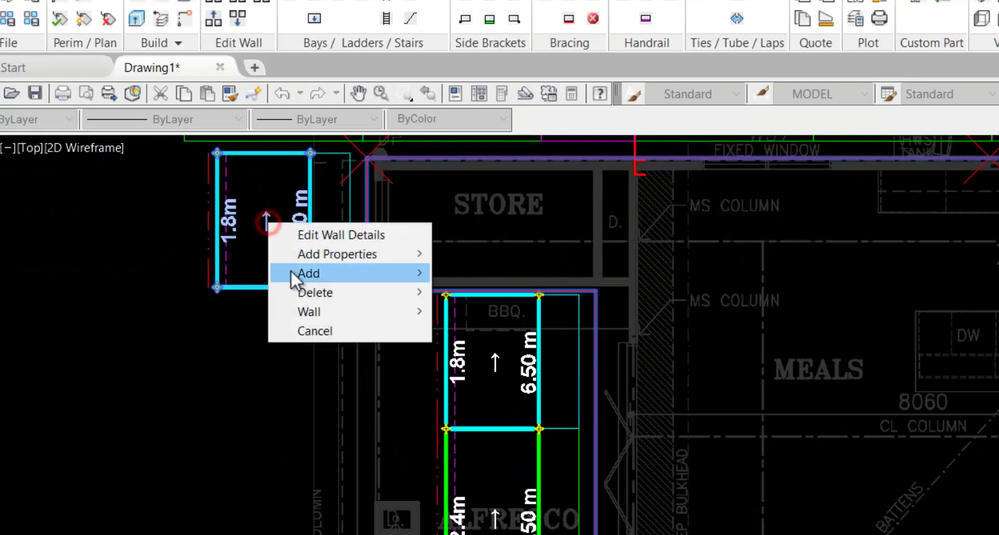
mouse_move(290, 274)
left_click(479, 273)
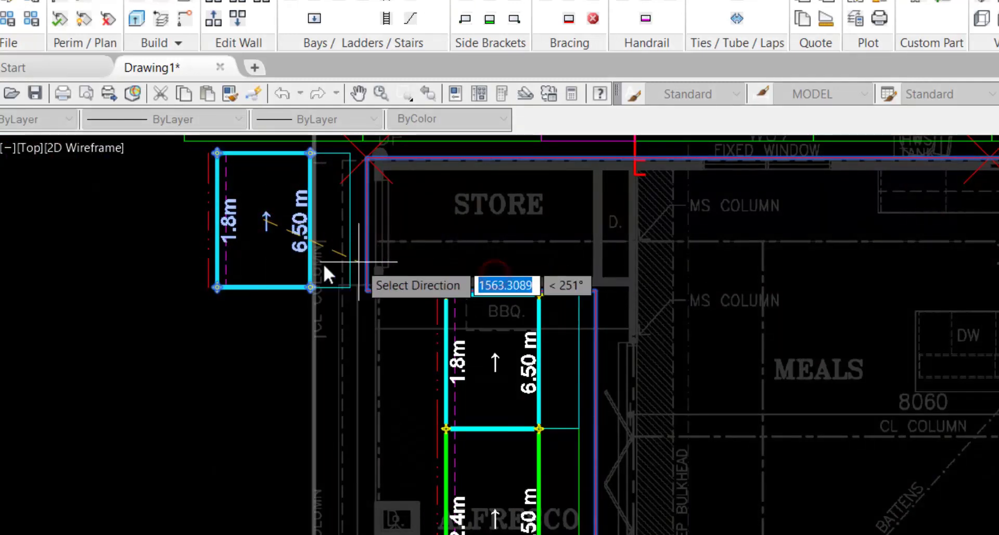
left_click(289, 255)
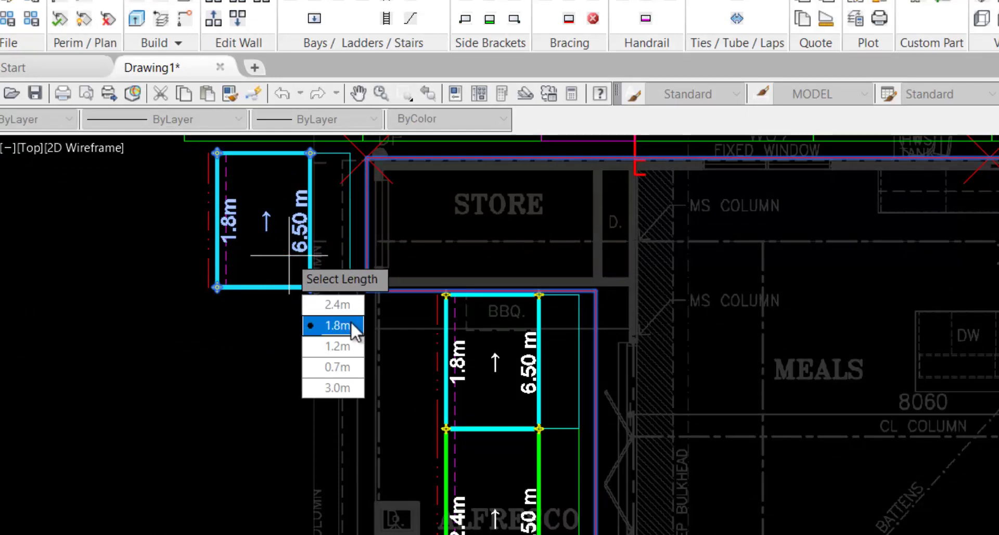
left_click(338, 306)
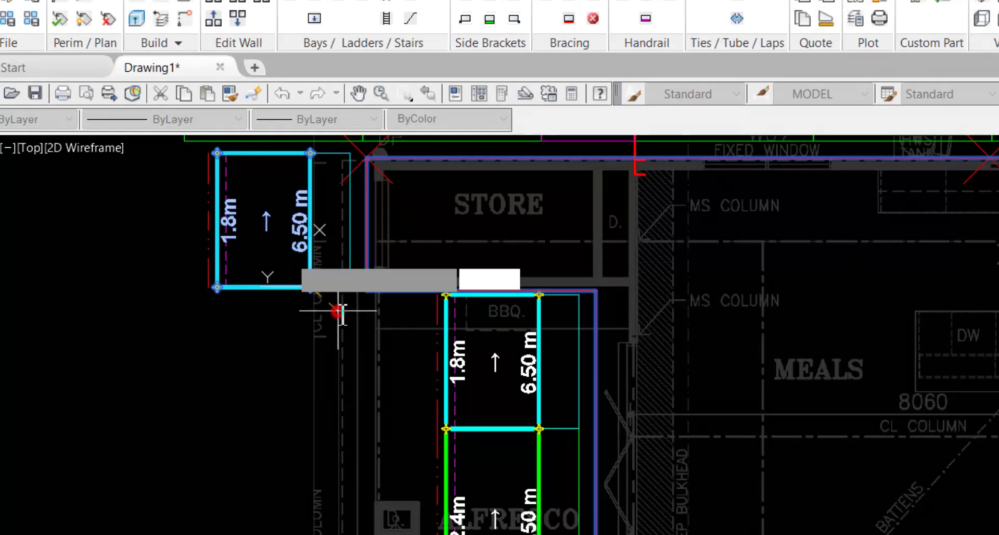
left_click(267, 346)
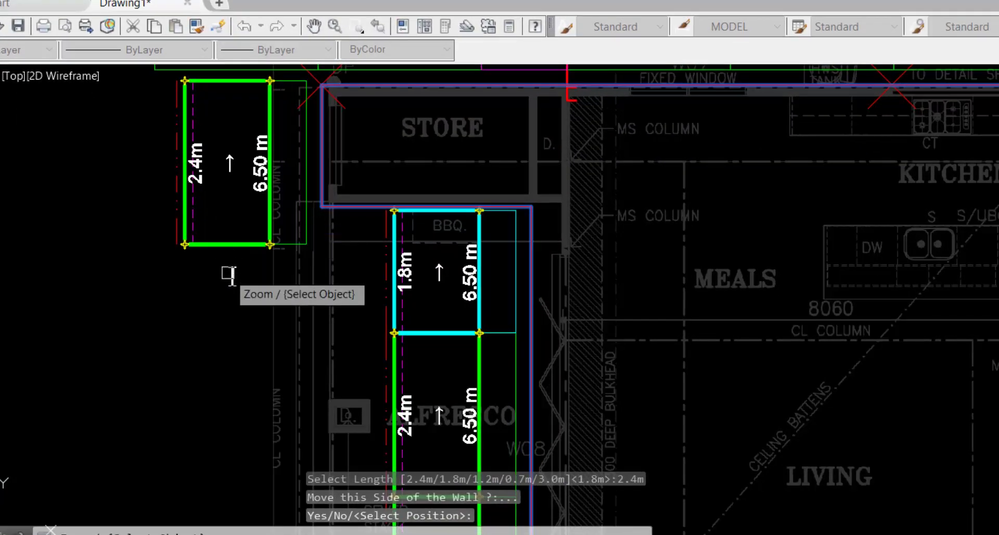
Step: Add a 1.8m bay upward above the left run's 2.4m bay
right_click(230, 162)
mouse_move(265, 208)
left_click(412, 208)
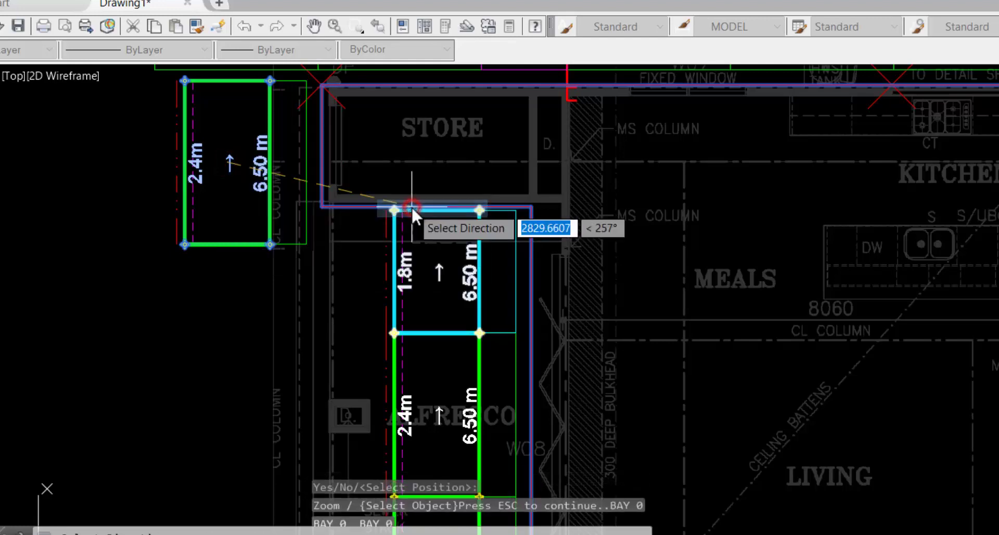
left_click(235, 130)
middle_click_drag(236, 130, 223, 214)
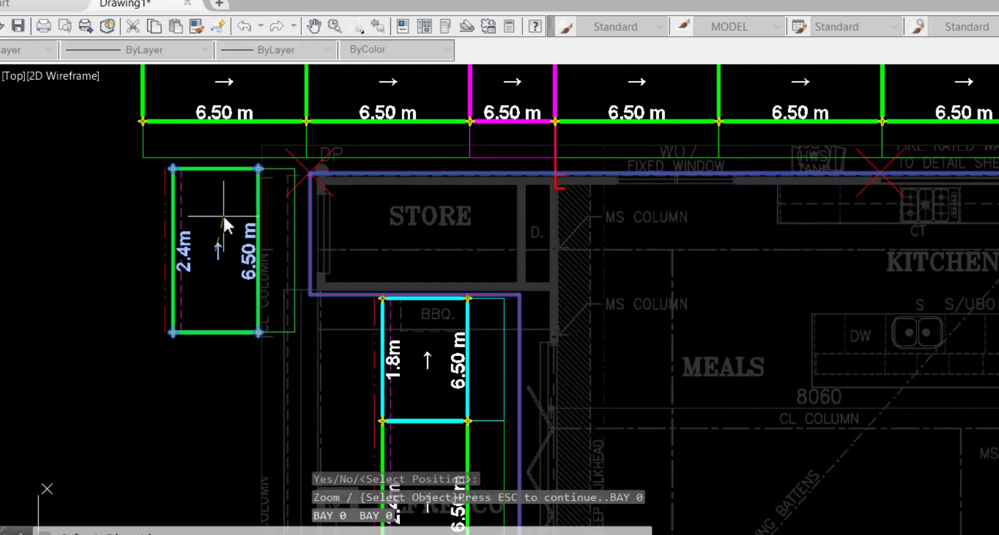
key("Escape")
left_click(229, 110)
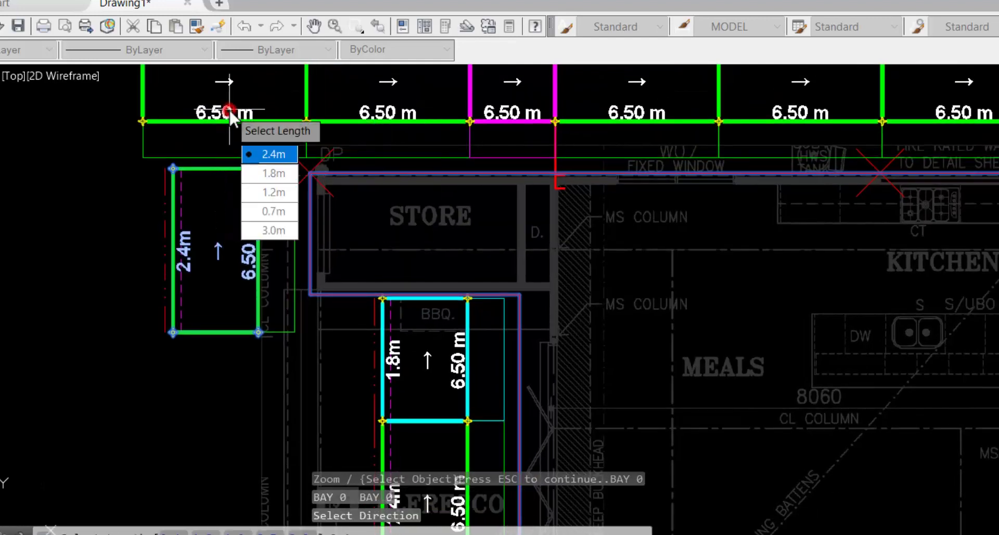
left_click(266, 173)
Step: Move the left wall of bays slightly lower, using its bottom corner as base point
right_click(217, 252)
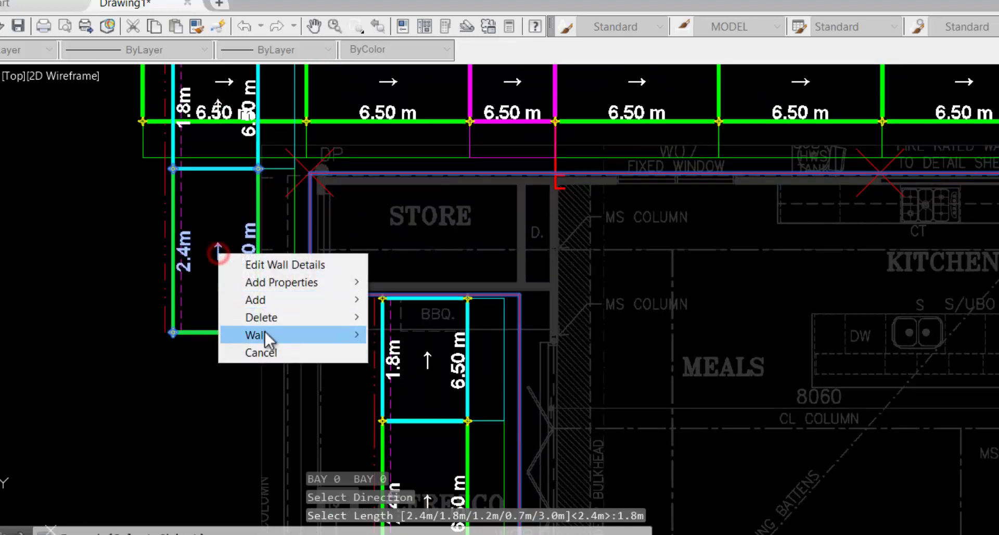
left_click(289, 333)
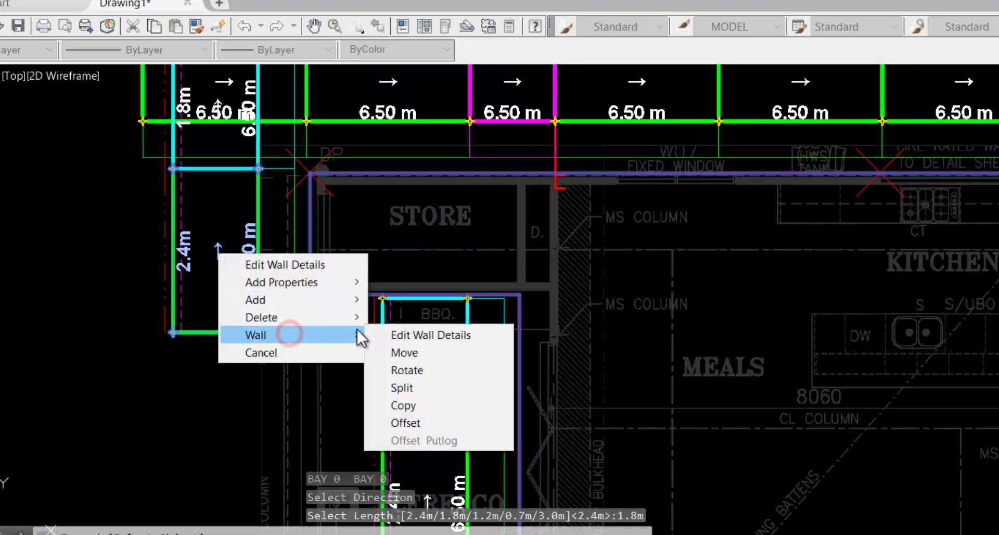
left_click(406, 352)
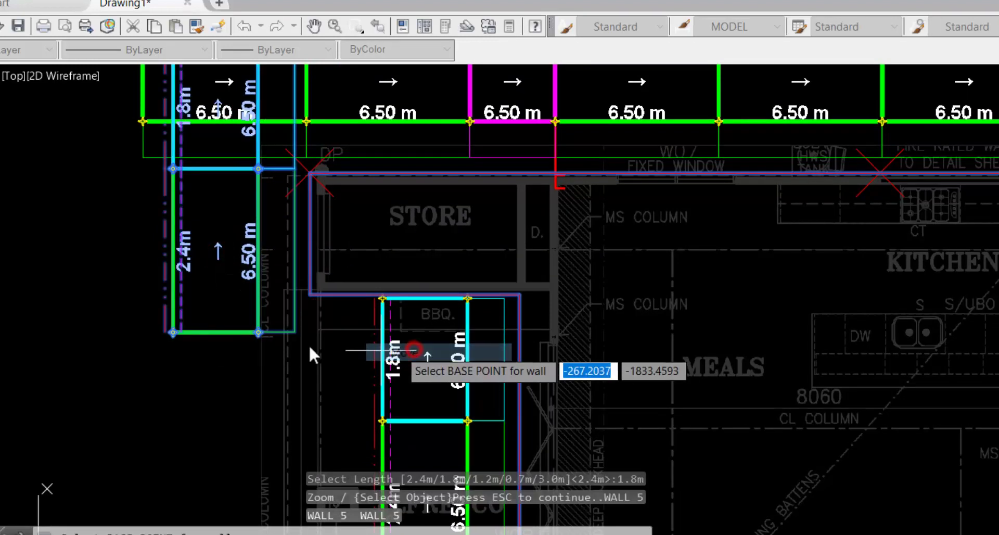
left_click(233, 328)
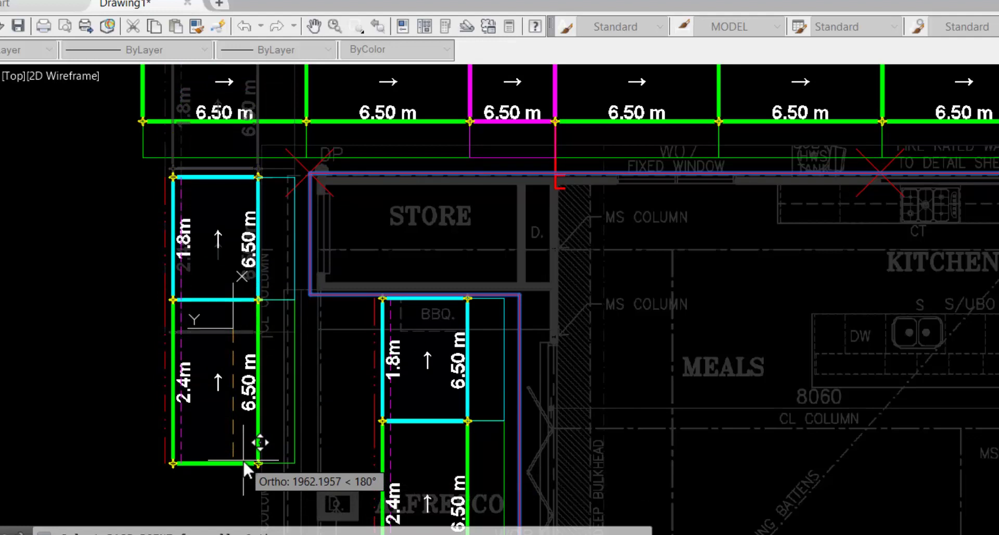
left_click(243, 459)
Step: Delete the leftover outline beside the left run
right_click(295, 367)
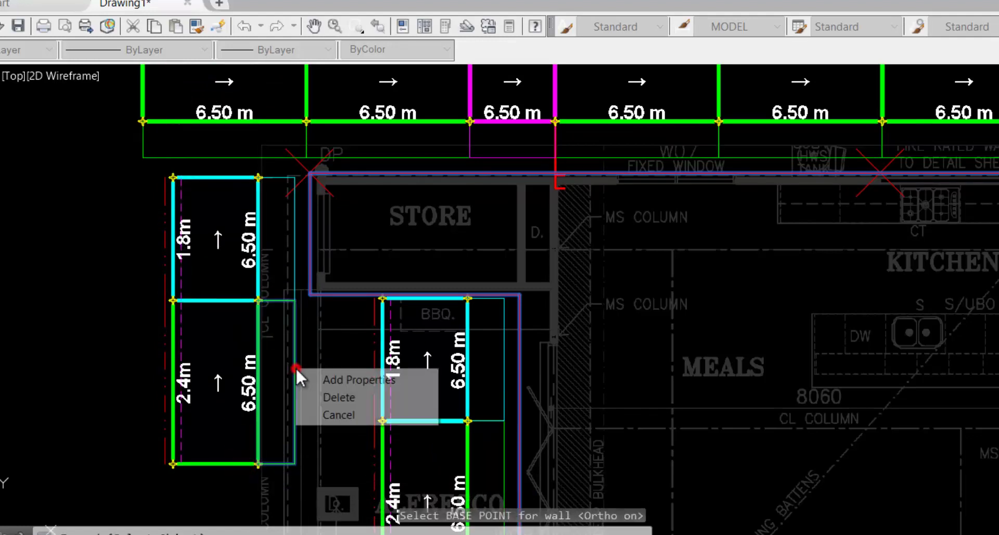
left_click(339, 397)
scroll(224, 377, "up", 2)
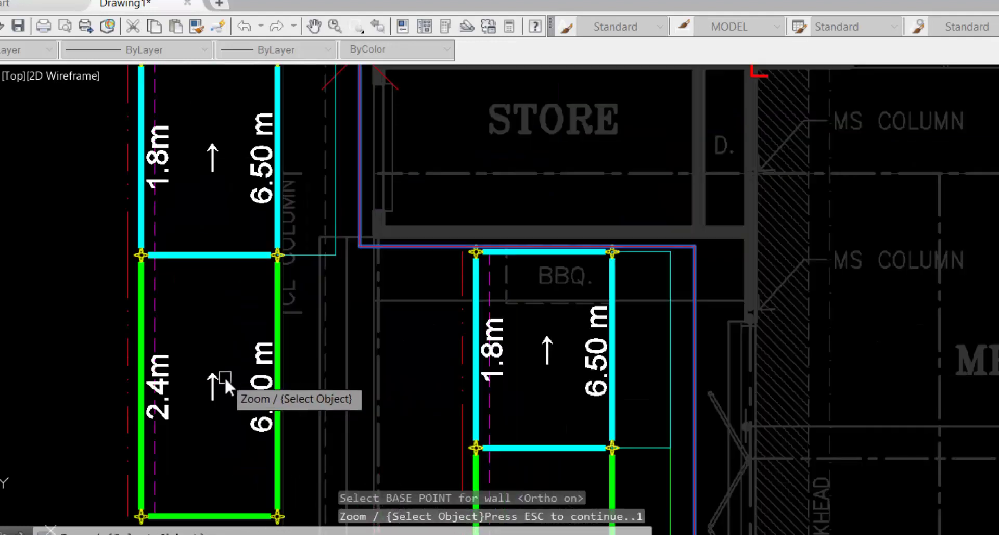
middle_click_drag(217, 420, 223, 192)
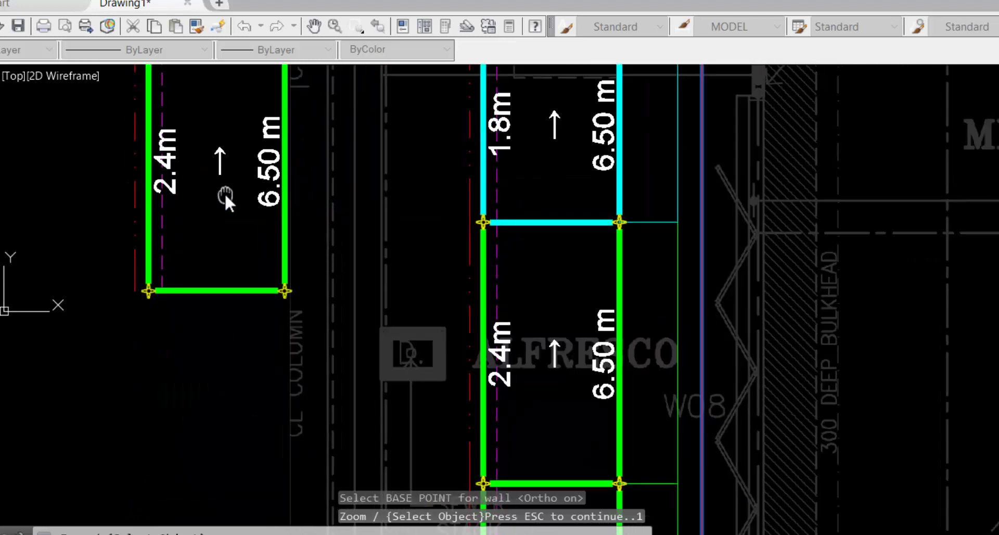
Step: Add handrails and bracing to the left 2.4m bay
right_click(218, 153)
left_click(263, 198)
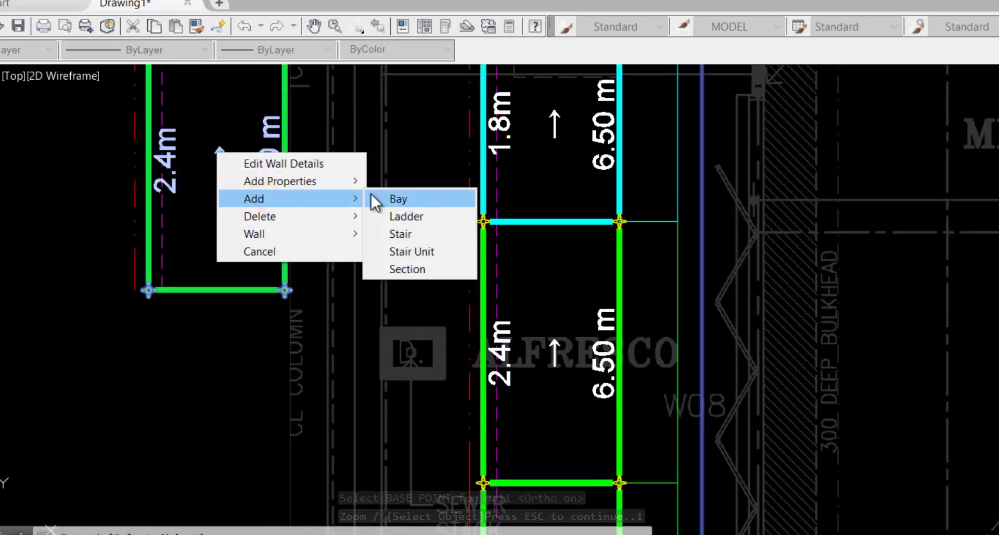
left_click(305, 182)
left_click(423, 221)
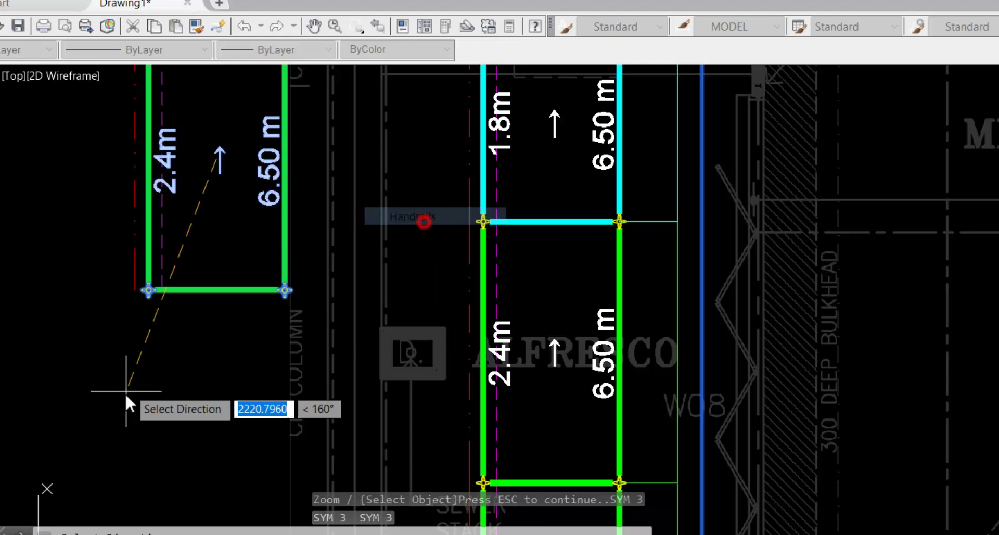
right_click(230, 150)
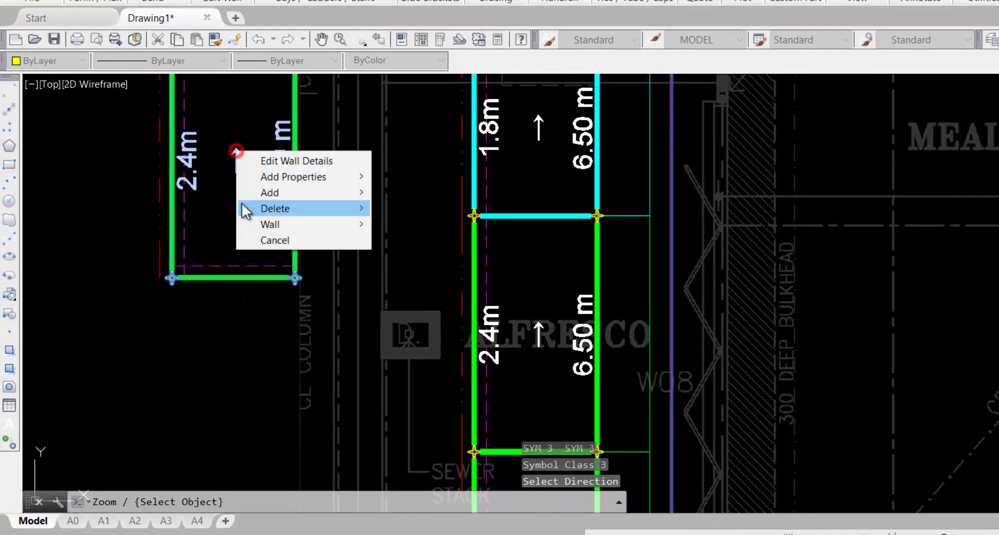
left_click(274, 177)
left_click(399, 173)
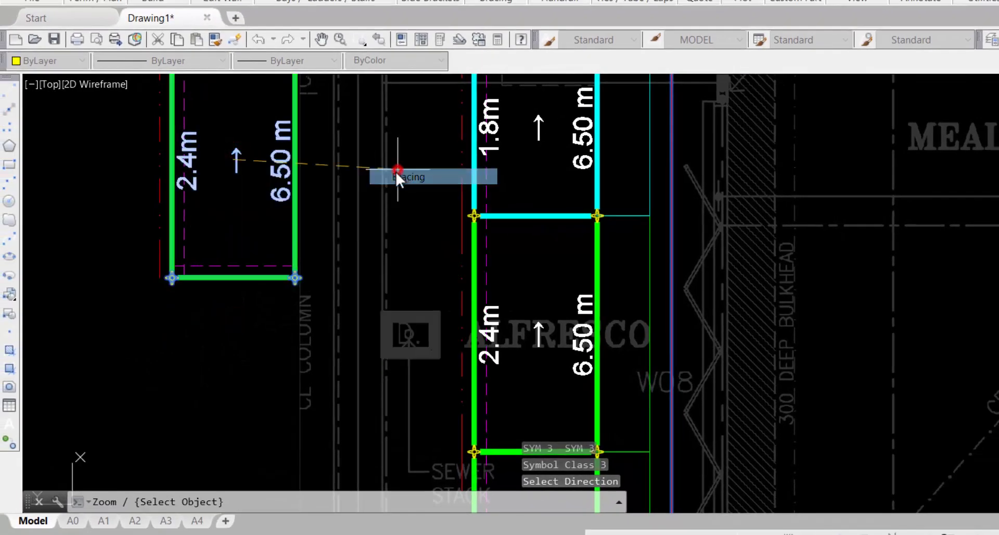
left_click(238, 327)
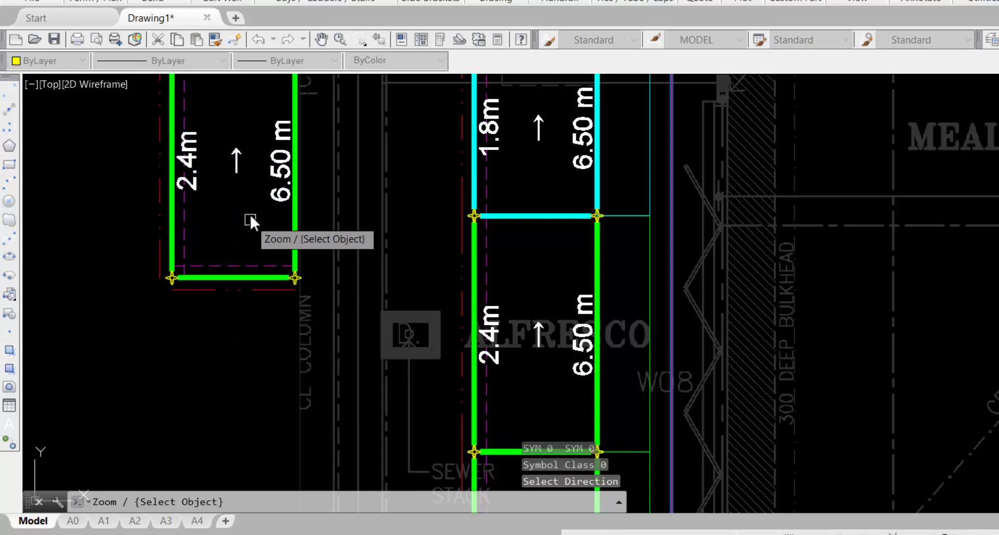
Step: Add a 1.8m-wide bay joining the left run to the alfresco run
right_click(233, 163)
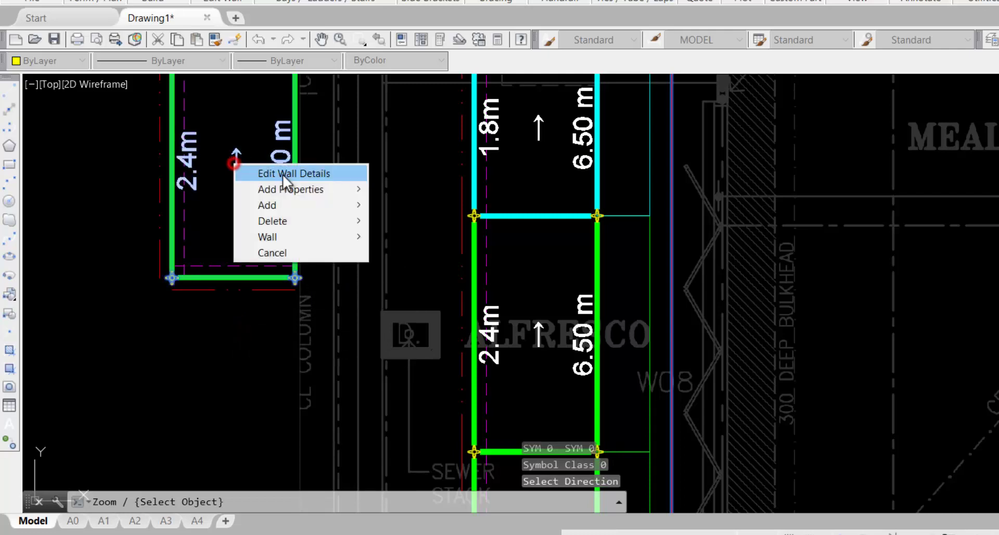
left_click(289, 205)
left_click(395, 206)
left_click(389, 177)
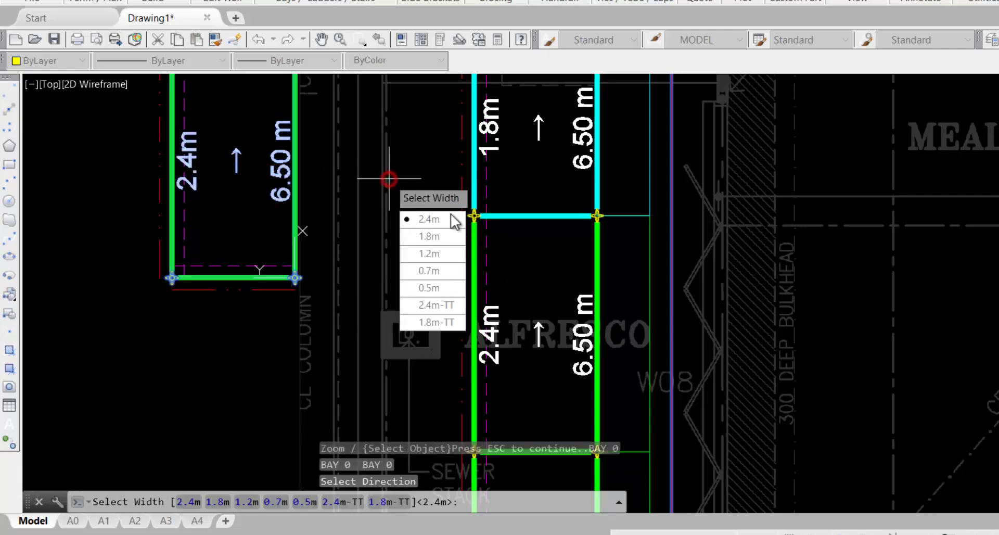
left_click(432, 235)
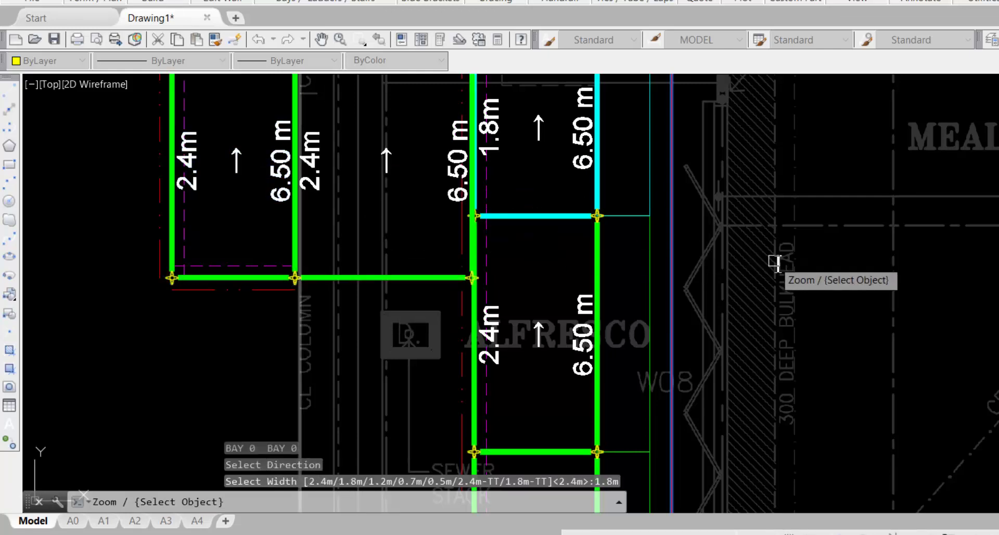
mouse_move(629, 249)
middle_mouse_down()
mouse_move(679, 245)
mouse_move(710, 334)
middle_mouse_up()
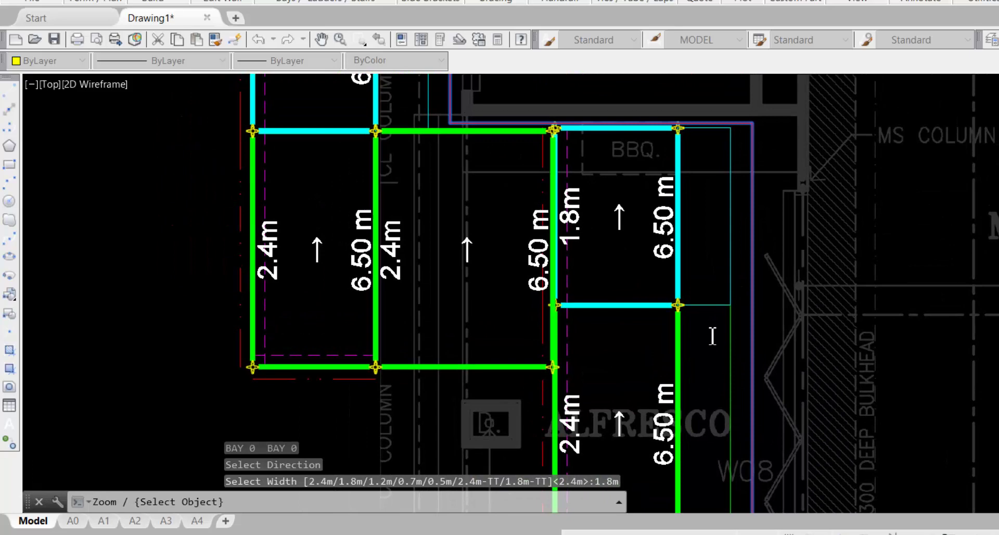
middle_click_drag(704, 273, 697, 308)
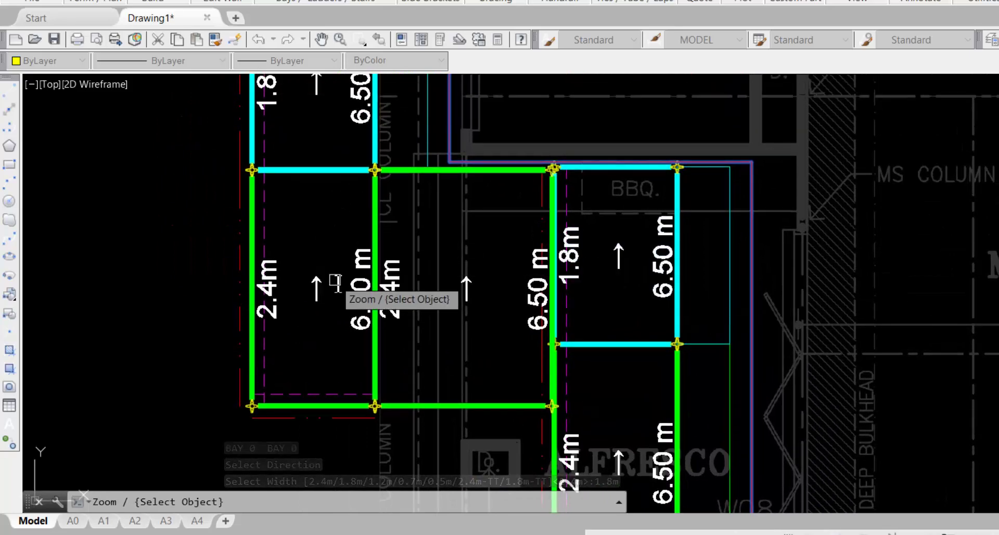
Step: Shift the left group of bay walls slightly to the left
right_click(316, 290)
mouse_move(358, 363)
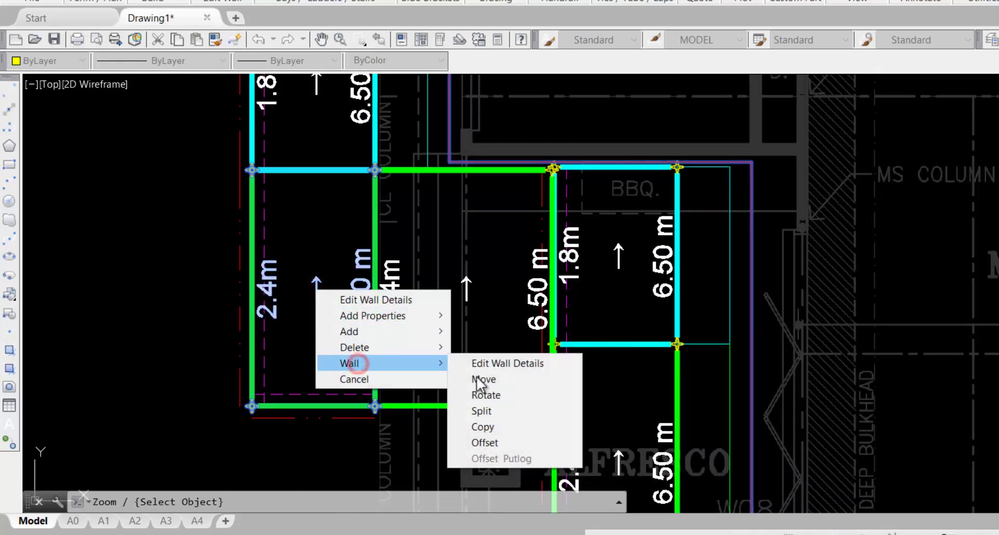
left_click(486, 381)
key("Escape")
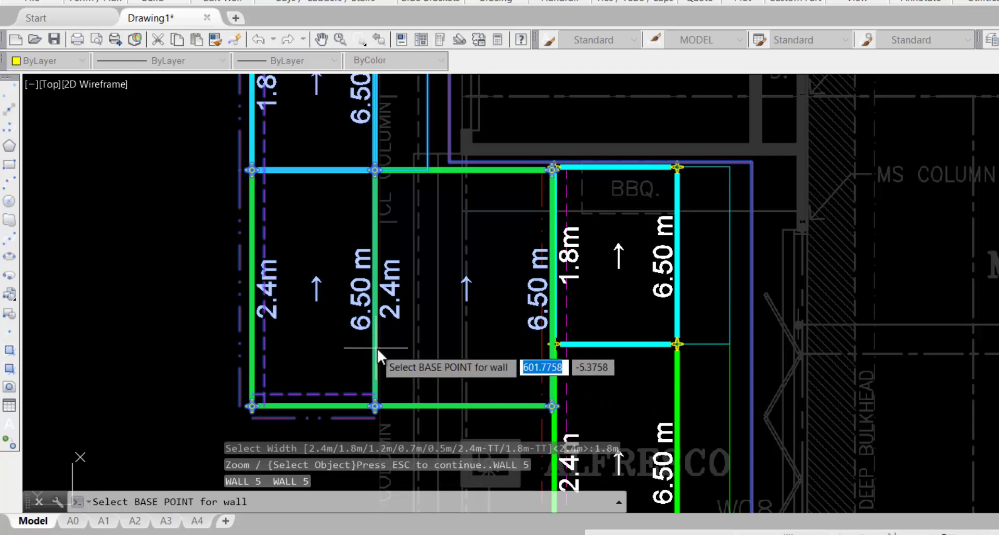
left_click(376, 348)
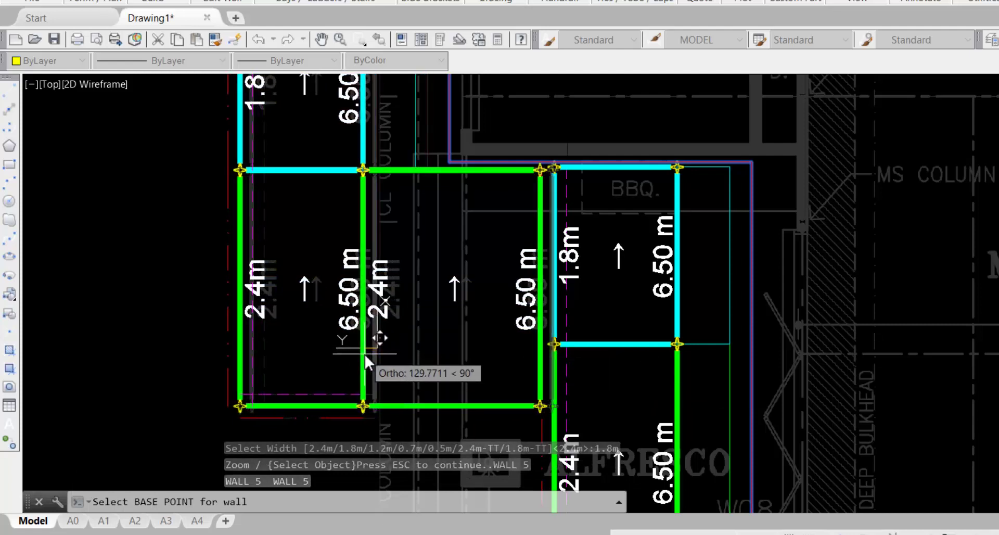
left_click(364, 355)
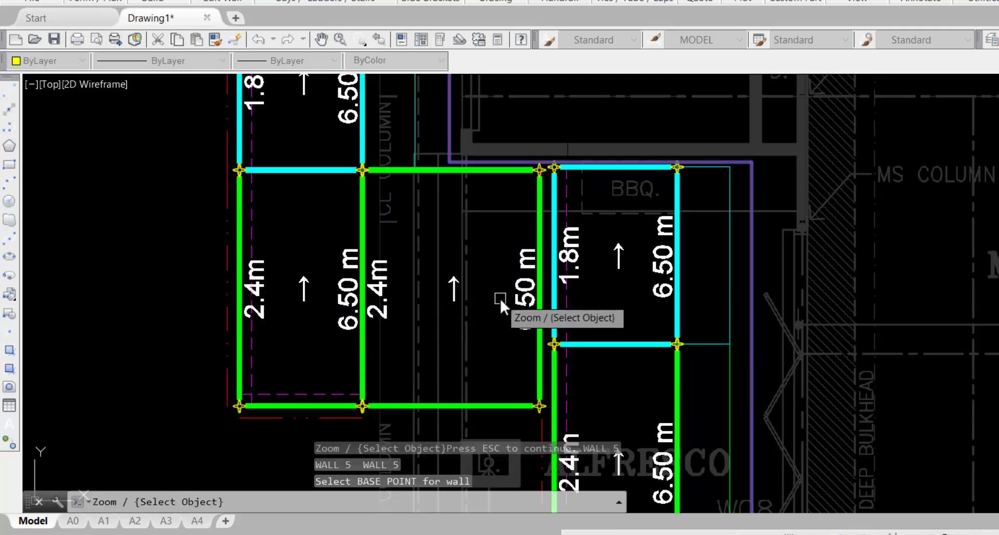
Step: Add a 3-Board property to the top wall
scroll(489, 274, "up", 2)
middle_click_drag(476, 378, 476, 407)
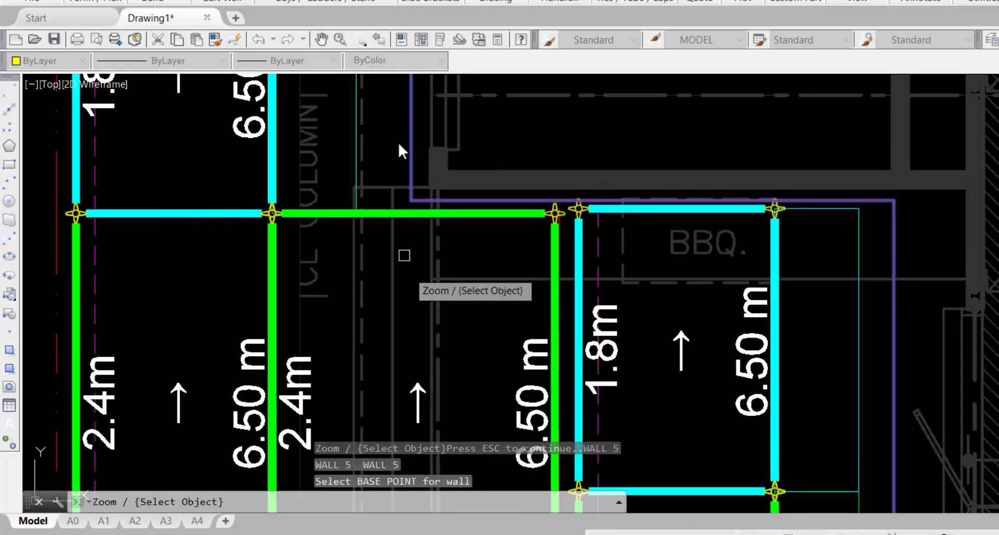
right_click(354, 119)
left_click(373, 126)
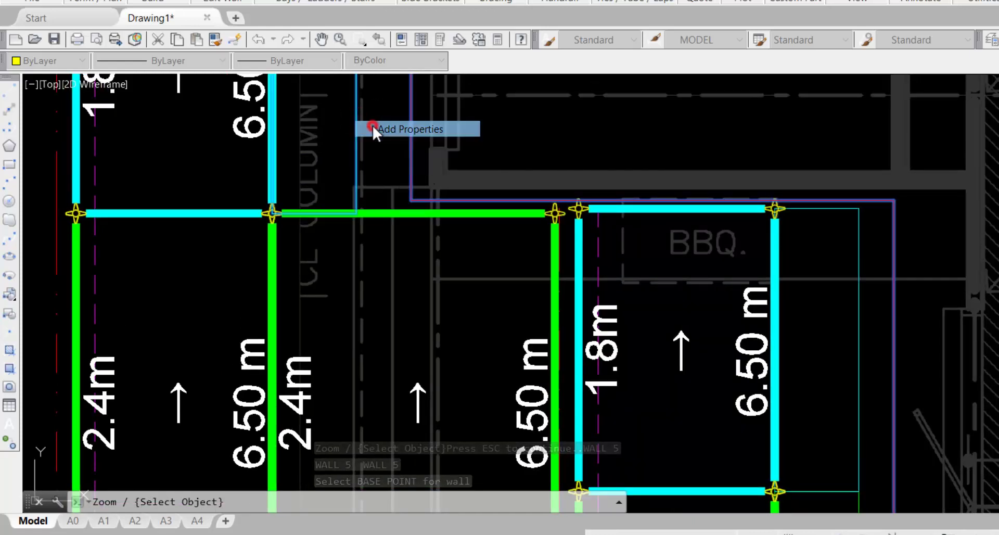
left_click(422, 167)
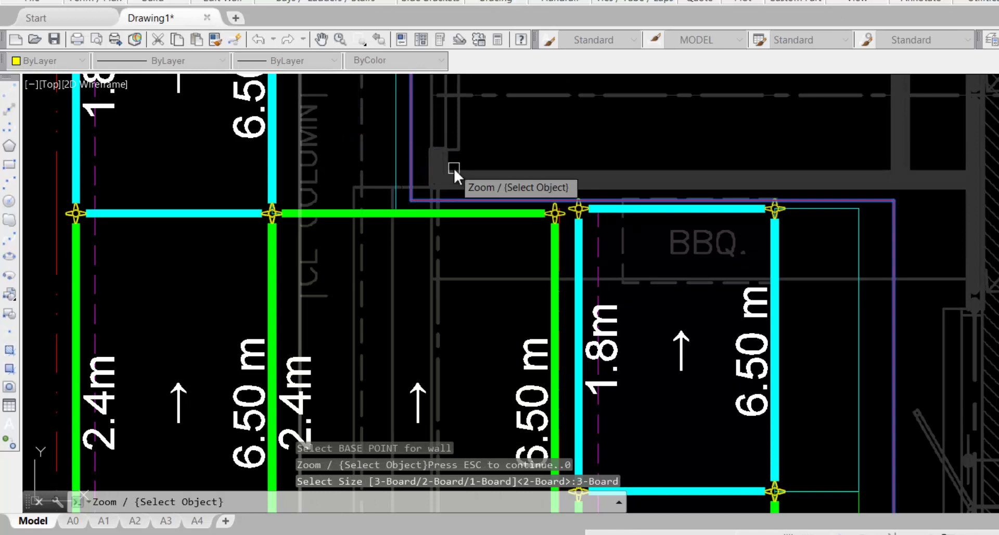
scroll(453, 167, "down", 2)
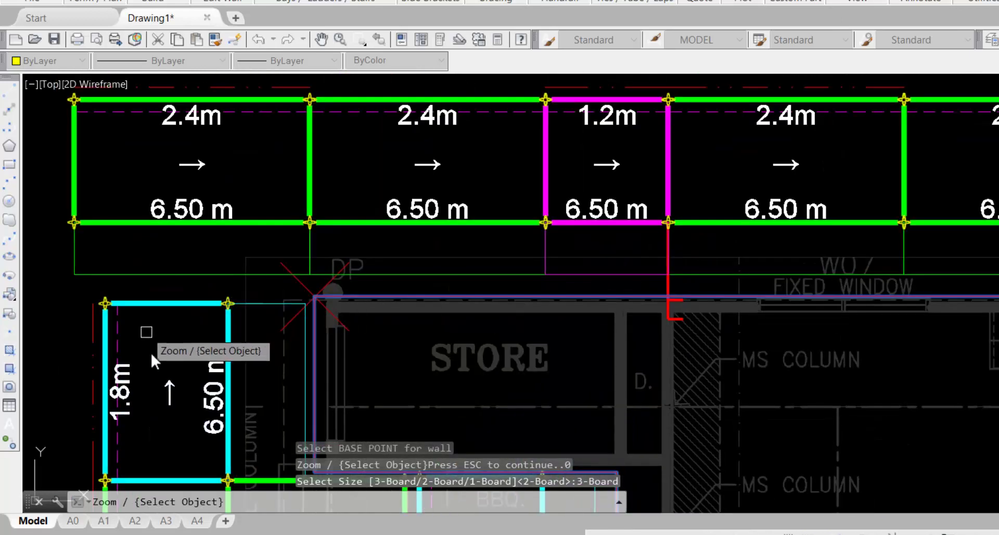
Step: Add planking of nine 0.9m lap boards to the cyan 1.8m bay
right_click(170, 394)
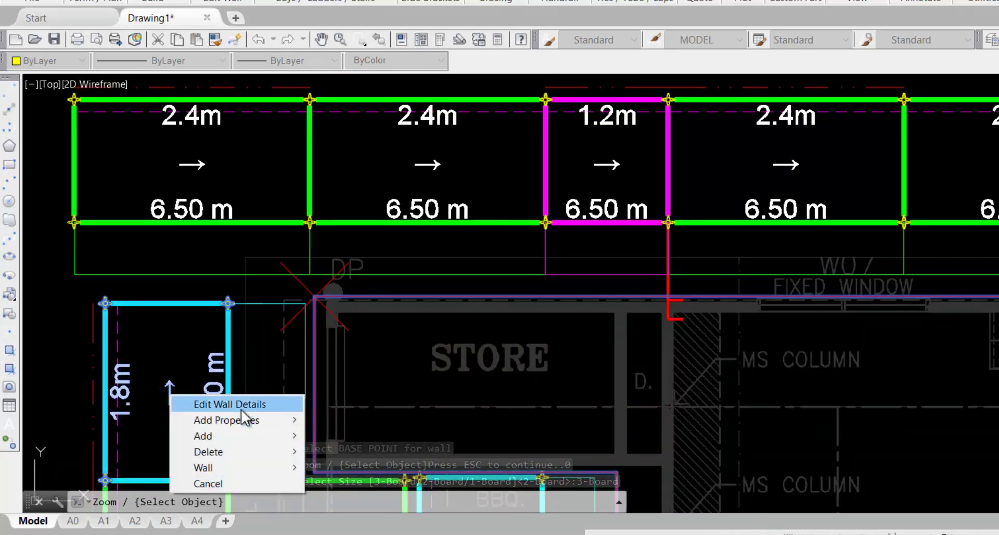
mouse_move(243, 420)
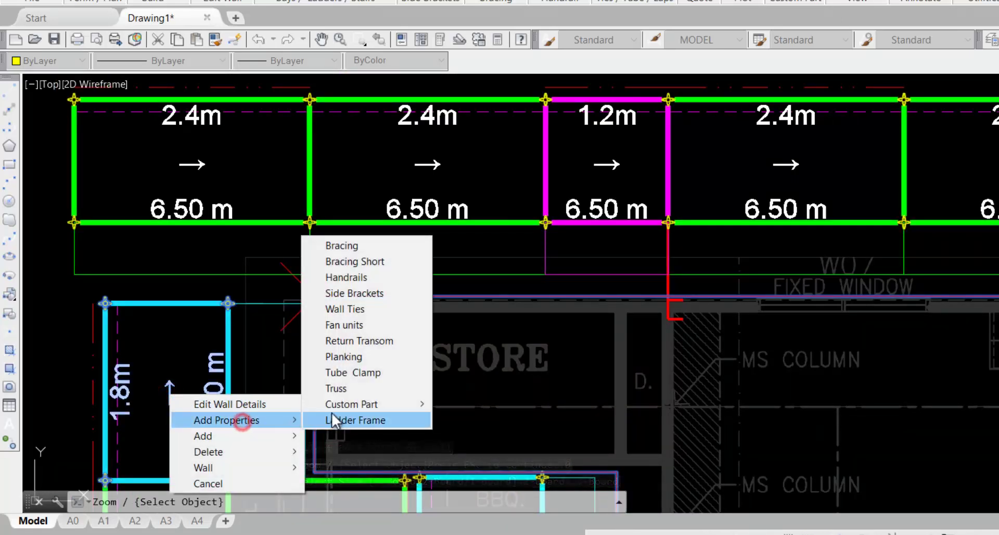
left_click(358, 363)
left_click(207, 314)
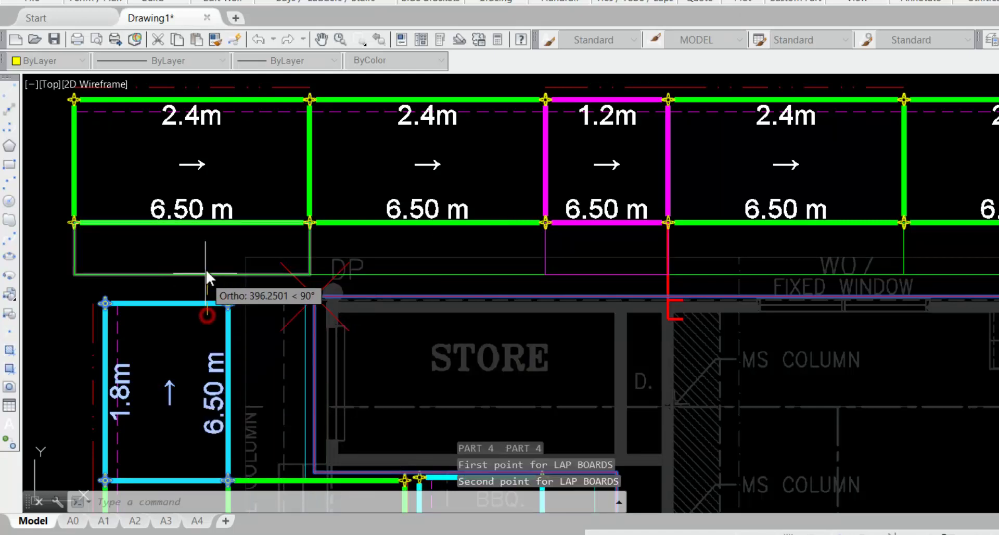
left_click(205, 254)
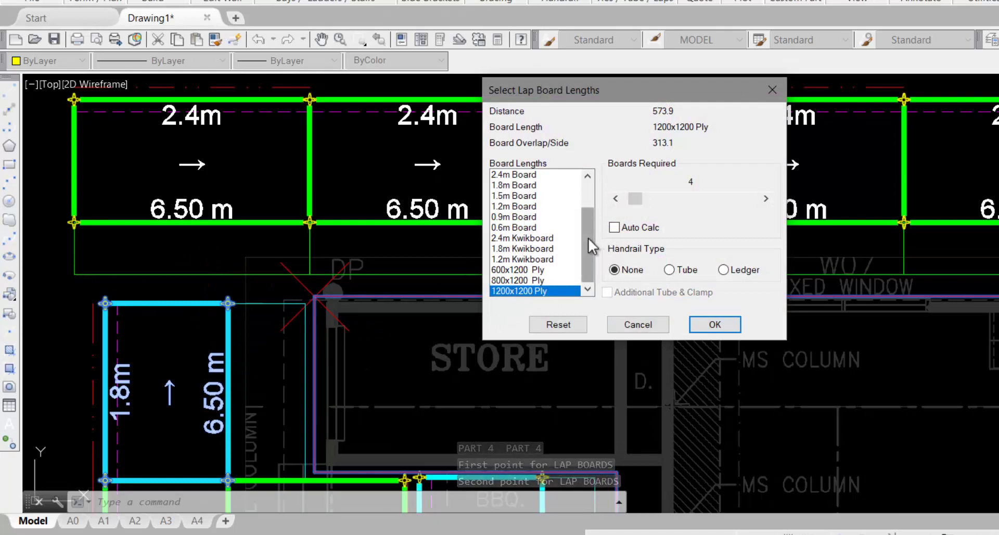
left_click_drag(585, 234, 582, 214)
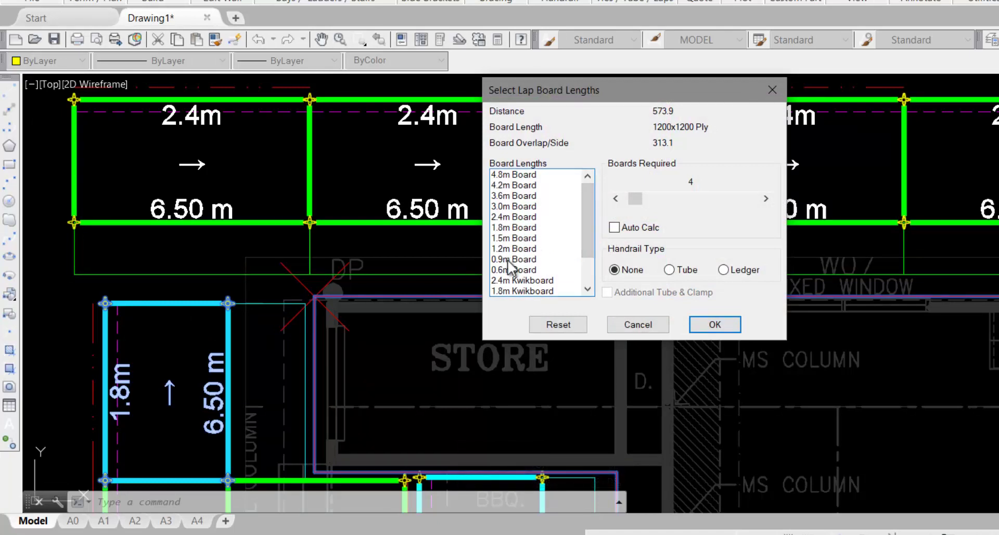
left_click(763, 198)
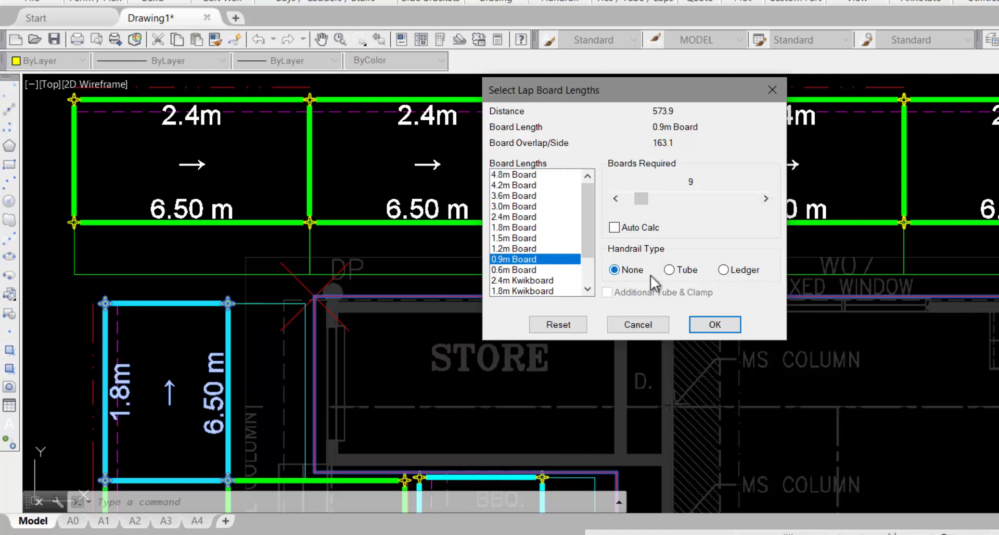
left_click(716, 326)
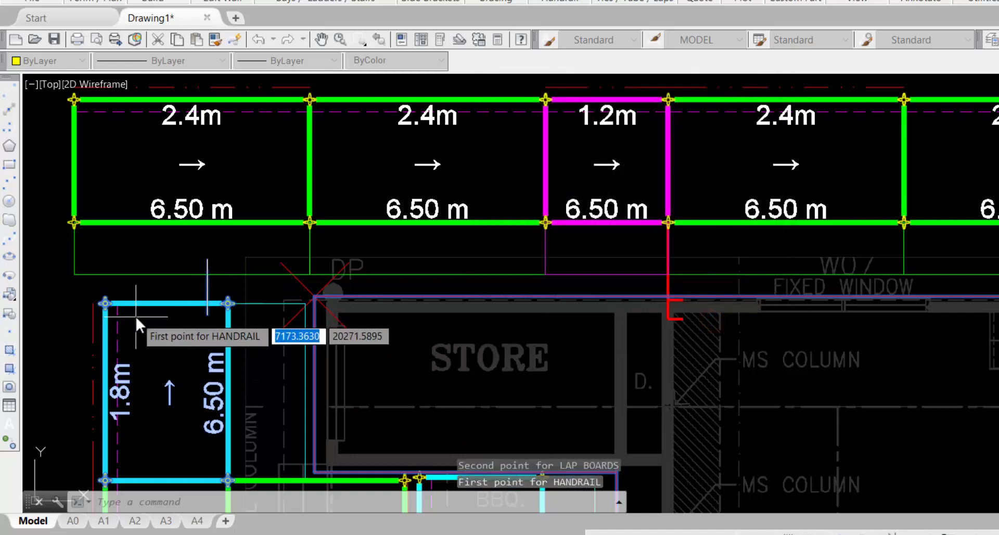
Step: Add a 1.2m handrail tube across the cyan bay and place the boards
left_click(107, 316)
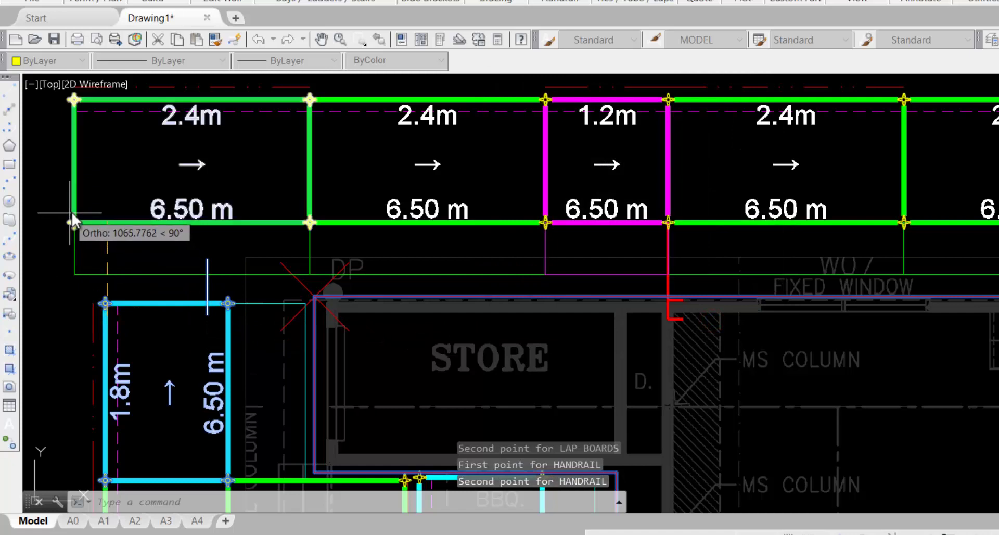
left_click(89, 213)
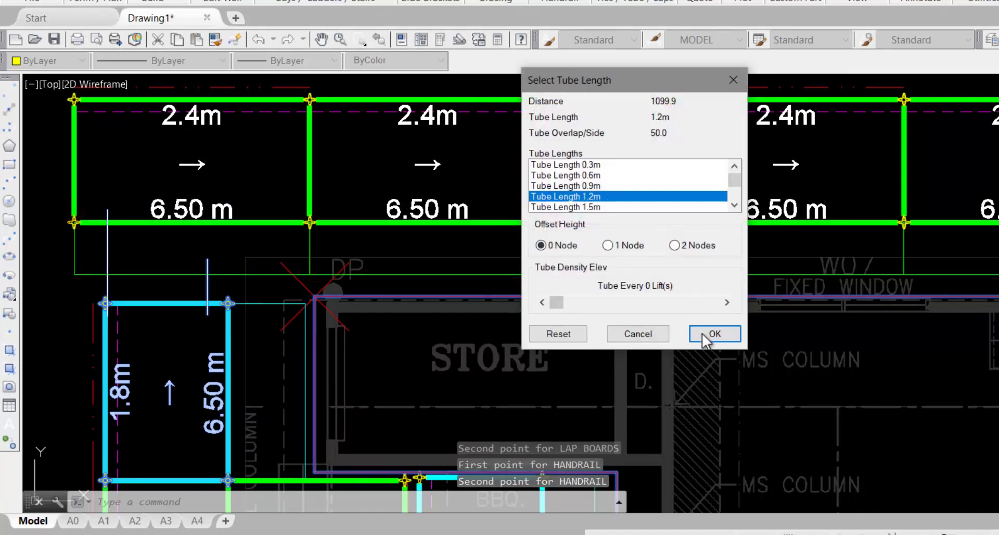
left_click(708, 336)
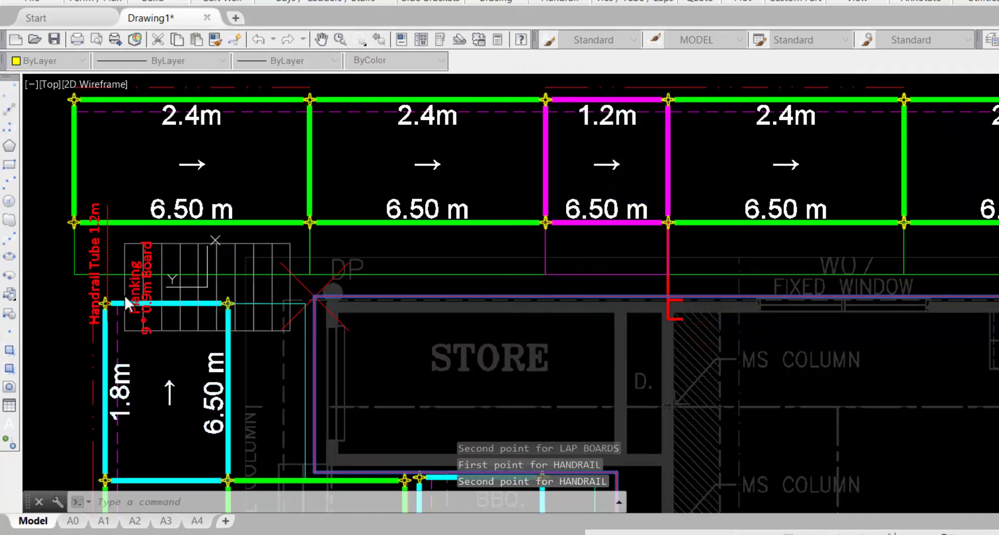
left_click(124, 295)
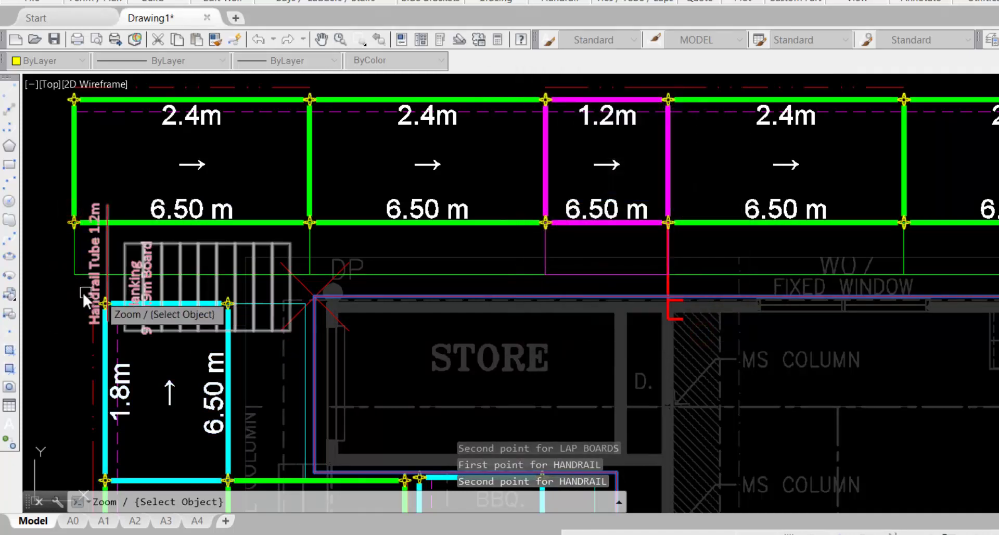
Step: Put handrails on the left side of the first 2.4m top bay
left_click(189, 165)
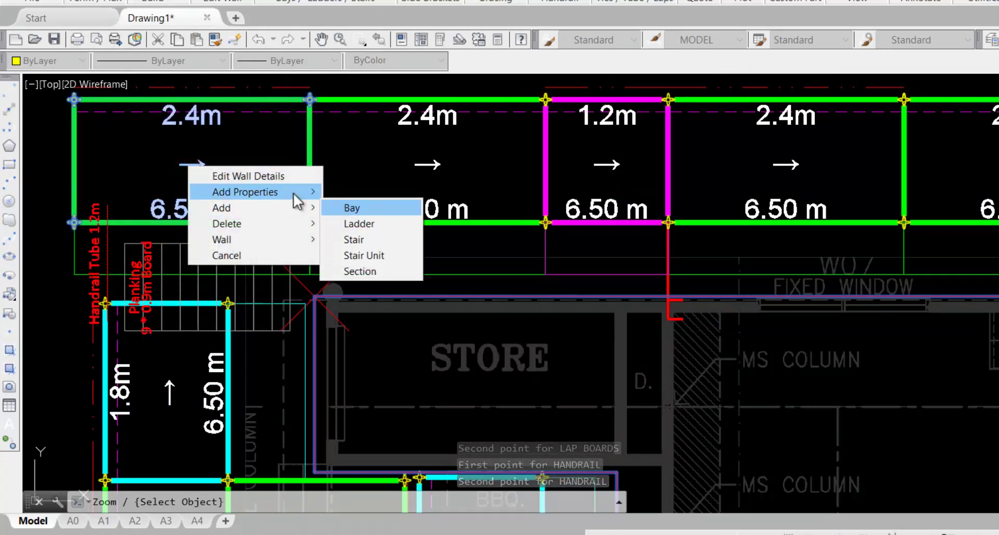
left_click(309, 192)
left_click(307, 192)
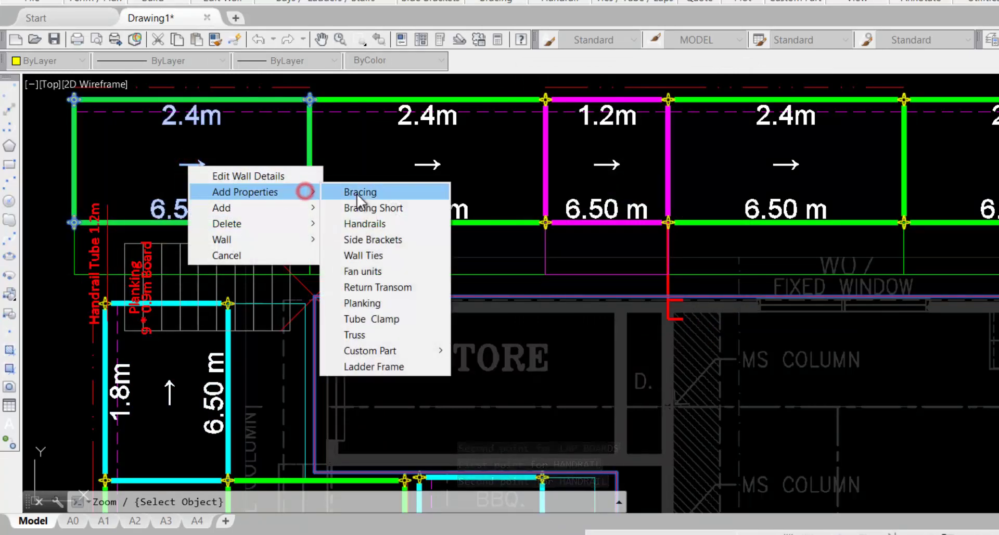
left_click(359, 224)
left_click(61, 167)
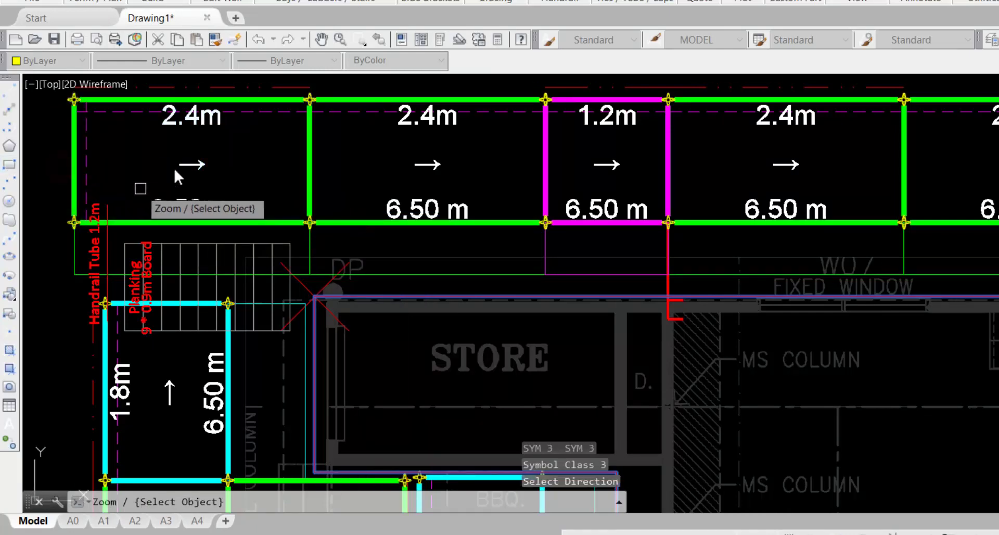
Step: Add short bracing to the left side of the same bay
left_click(189, 166)
left_click(277, 192)
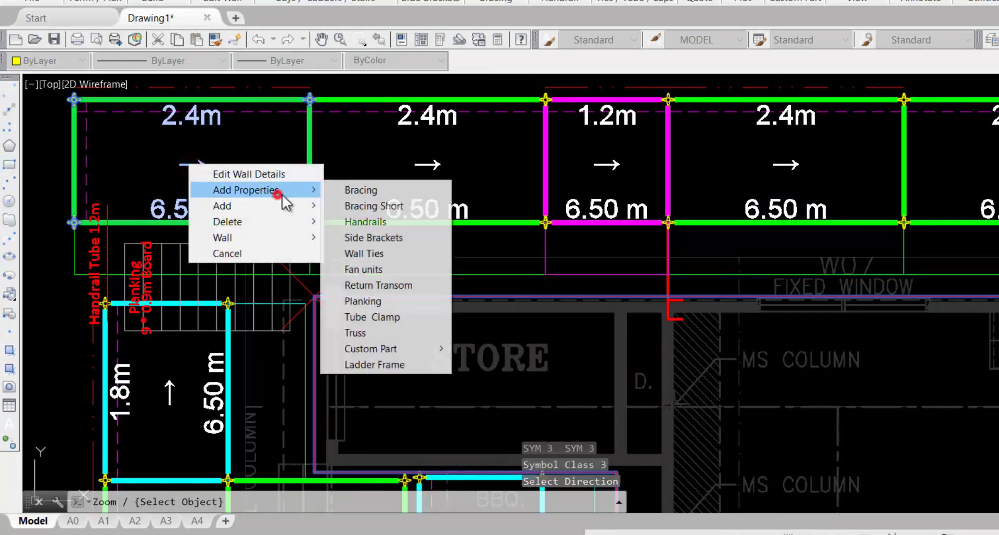
left_click(348, 206)
left_click(72, 153)
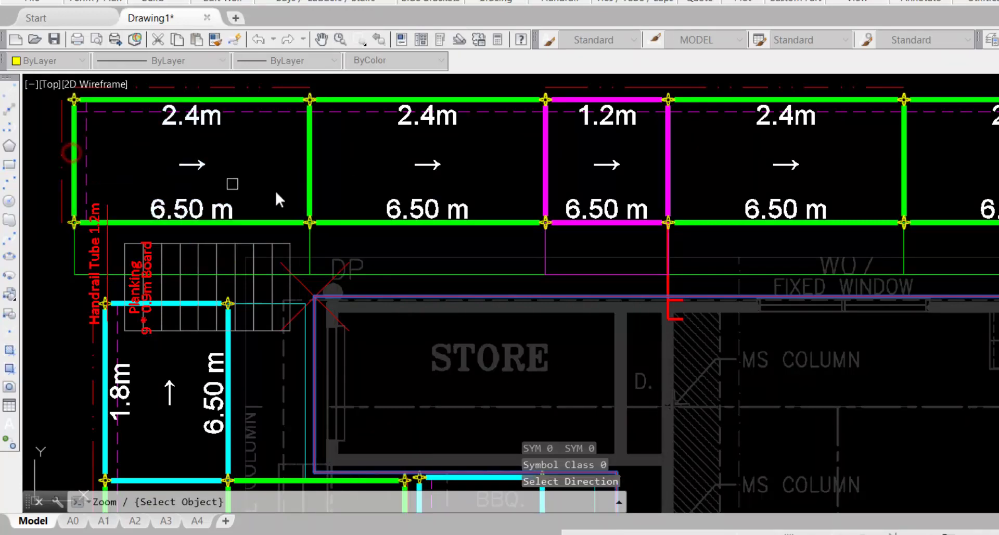
Step: Pan and zoom to bring the kitchen, top row and lounge bays into view
scroll(395, 216, "down", 2)
middle_click_drag(776, 306, 479, 213)
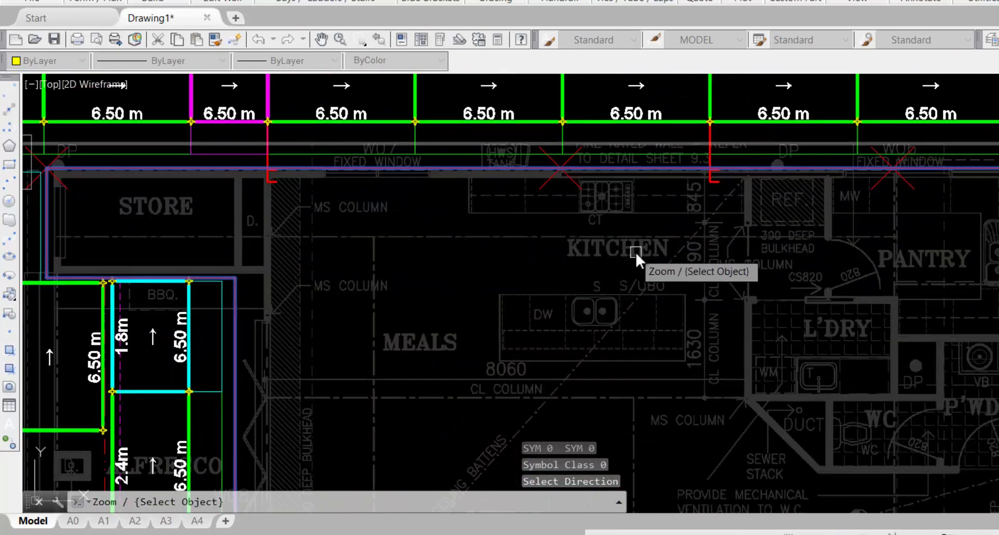
scroll(636, 252, "down", 2)
middle_click_drag(837, 254, 521, 276)
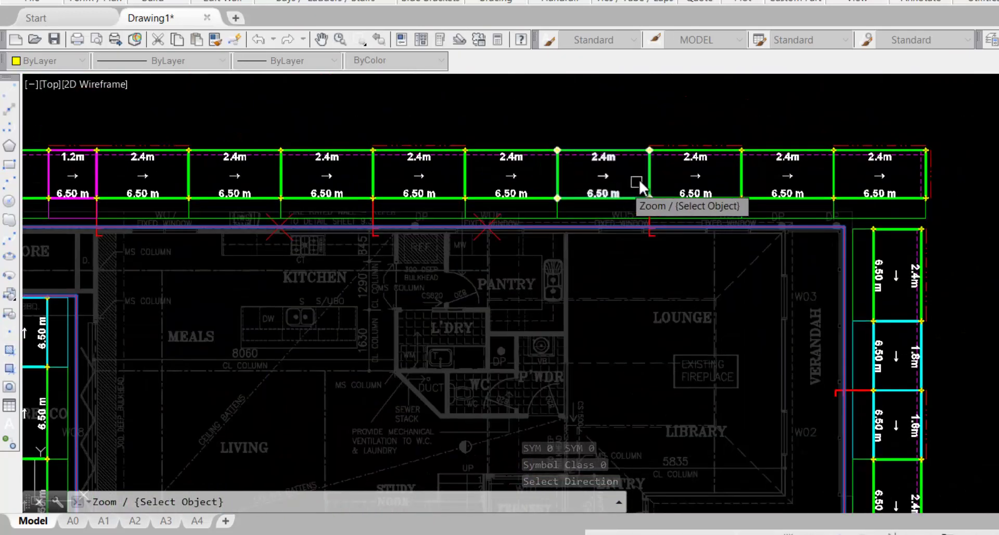
right_click(601, 180)
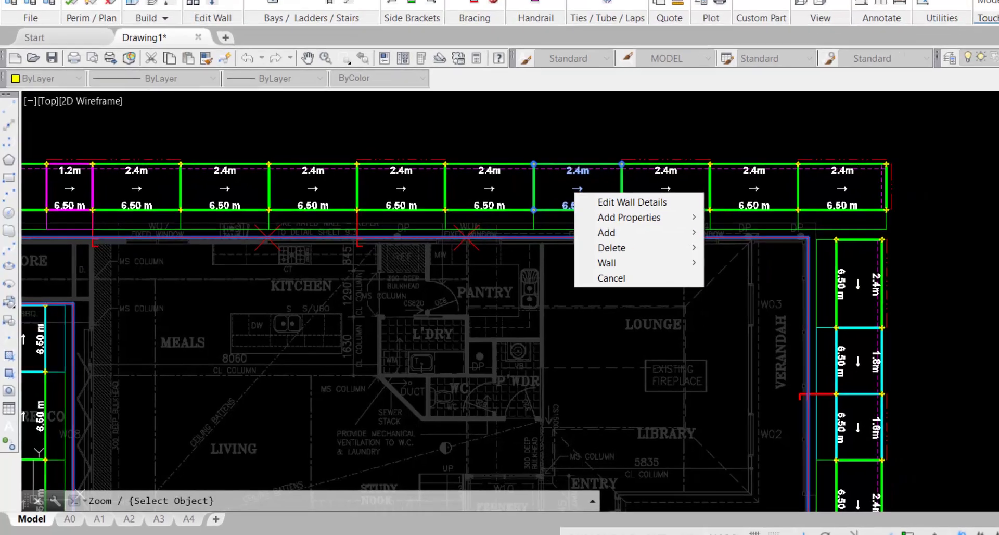
left_click(660, 190)
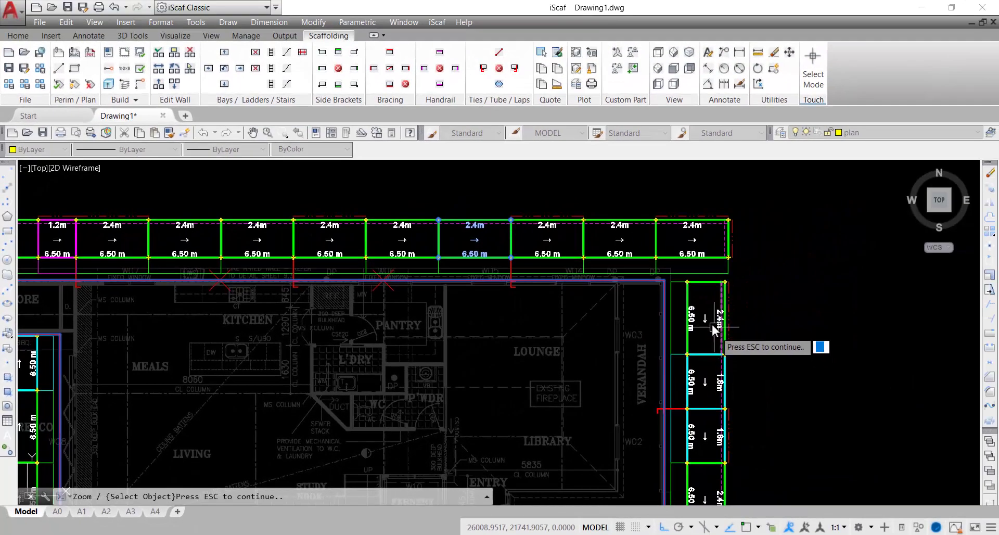
Step: Add a 2.4m-X-1.2m-Ladder-Tower-Safety2m ladder to the east wall's top bay
right_click(706, 319)
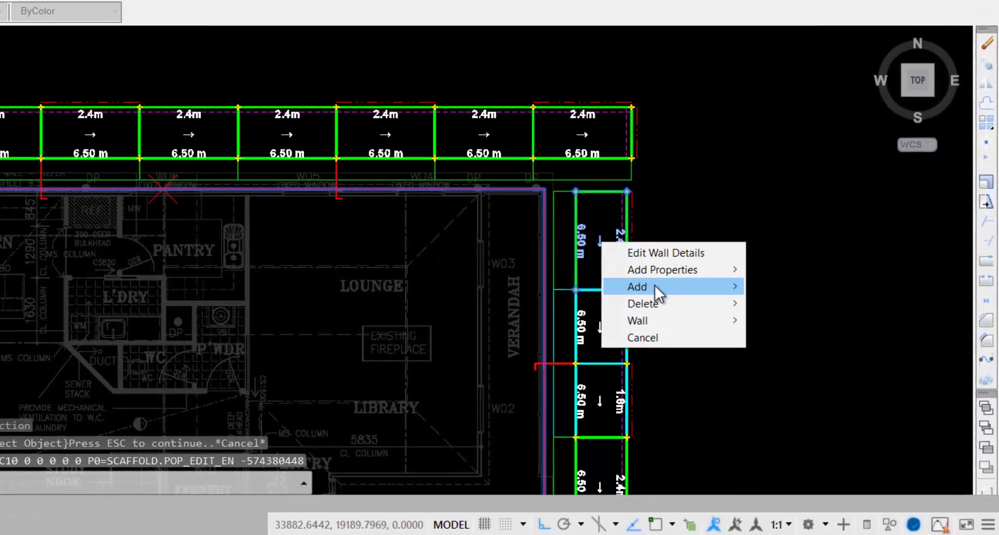
mouse_move(716, 325)
left_click(824, 336)
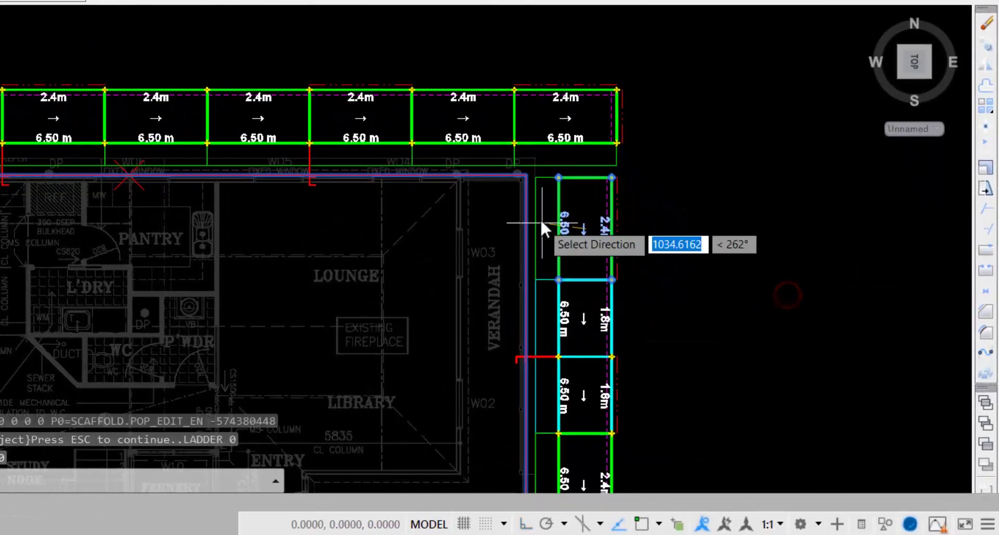
left_click(689, 210)
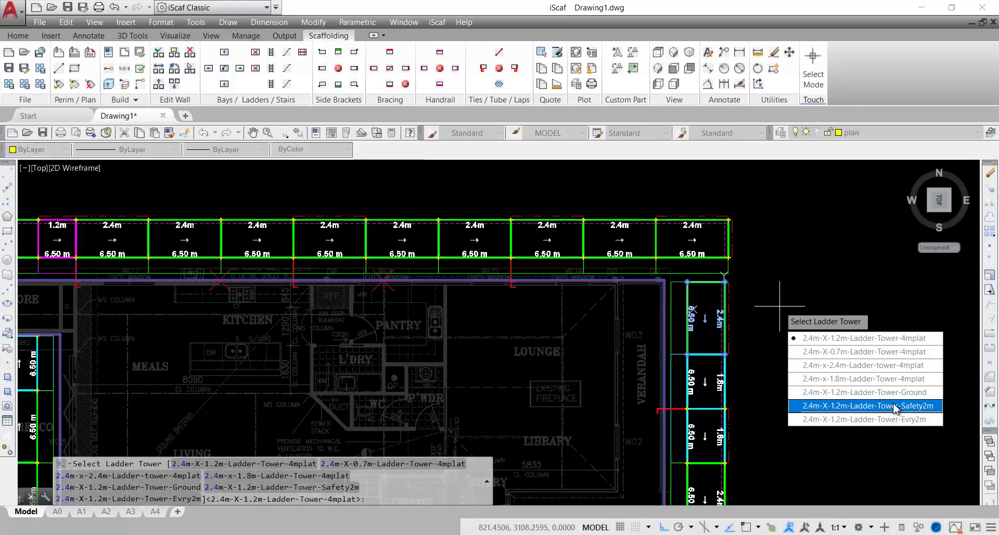
left_click(885, 405)
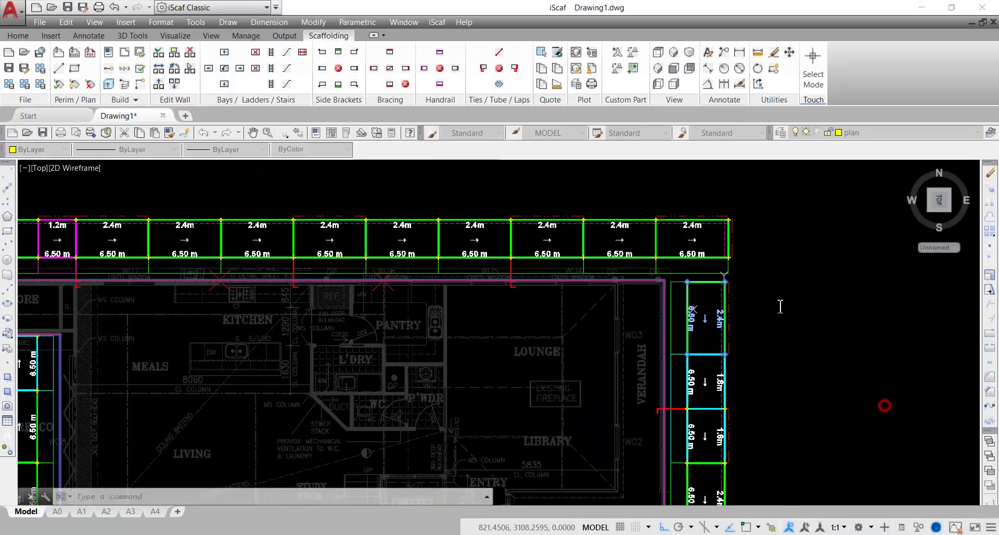
scroll(813, 418, "down", 3)
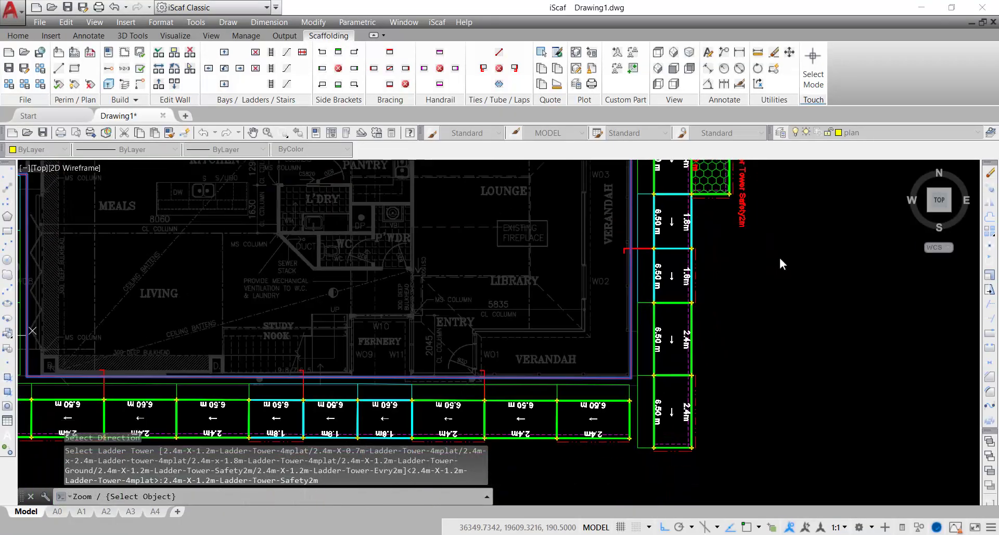
middle_click_drag(745, 382, 728, 326)
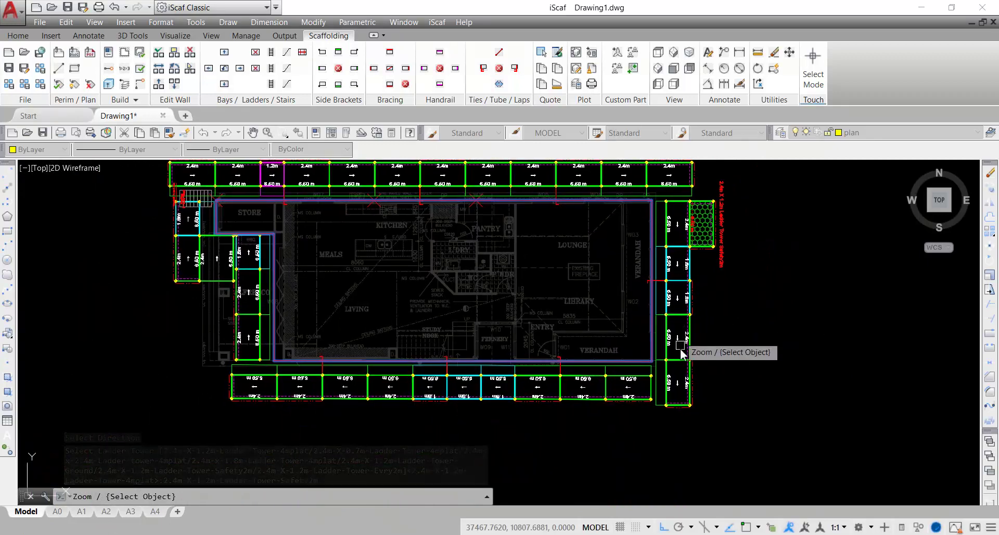
Step: Delete the entire south scaffold wall
right_click(631, 391)
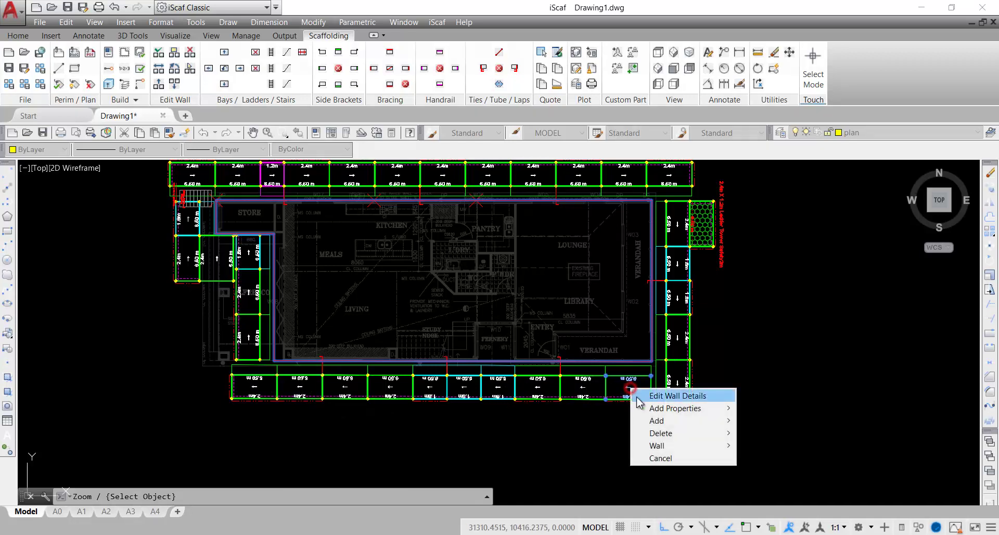
left_click(653, 435)
left_click(762, 458)
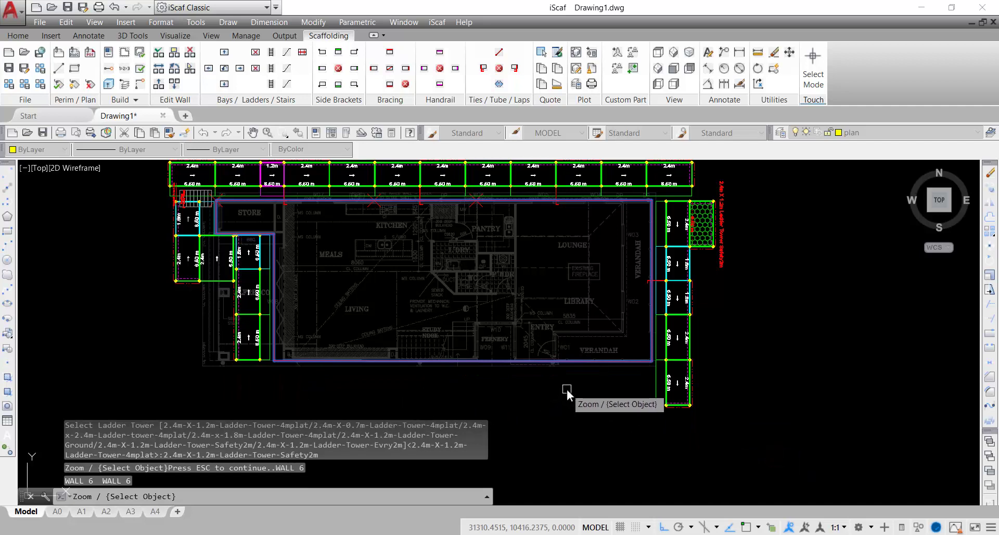
key("Escape")
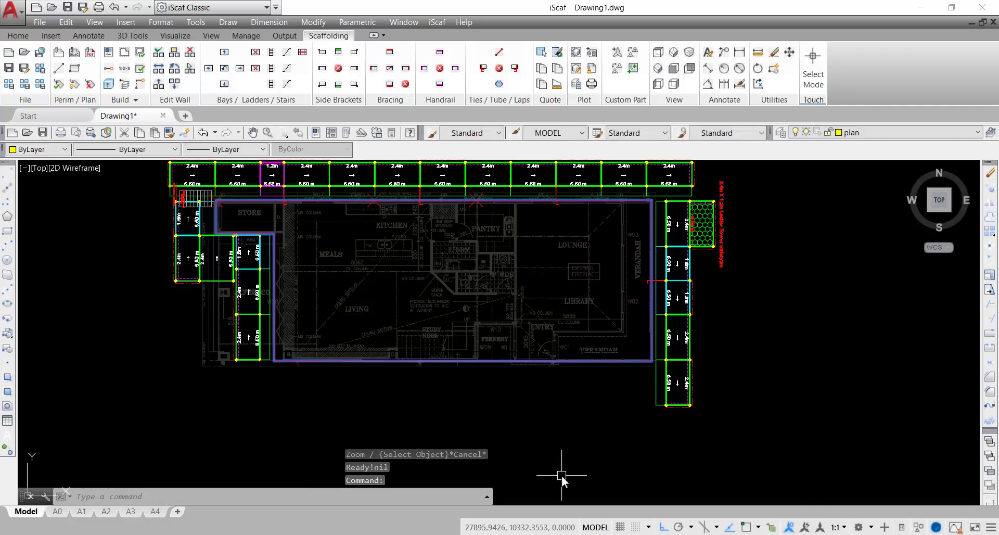
Step: Create a new wall with MAKEWALL starting at the south-east corner and running west
type("makewall")
key("Return")
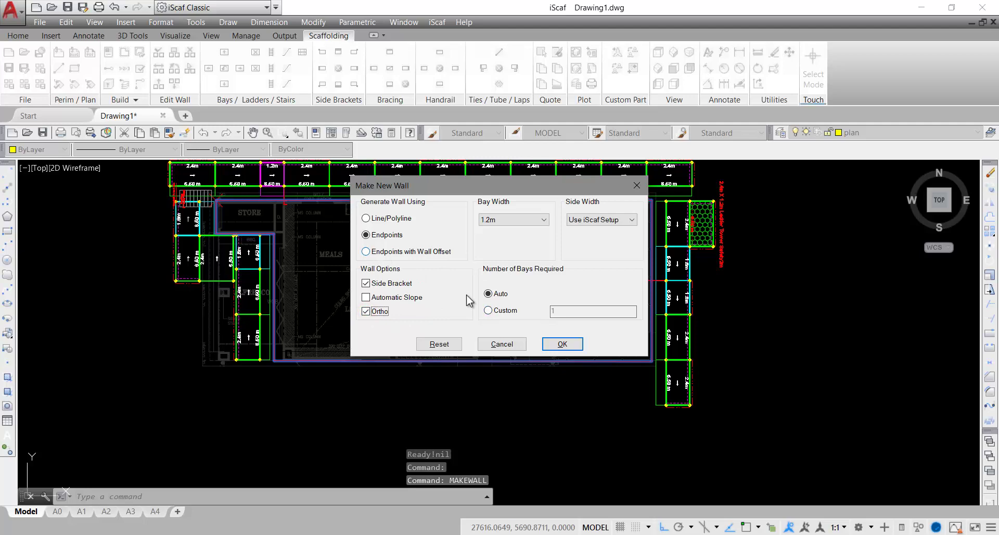
left_click(561, 344)
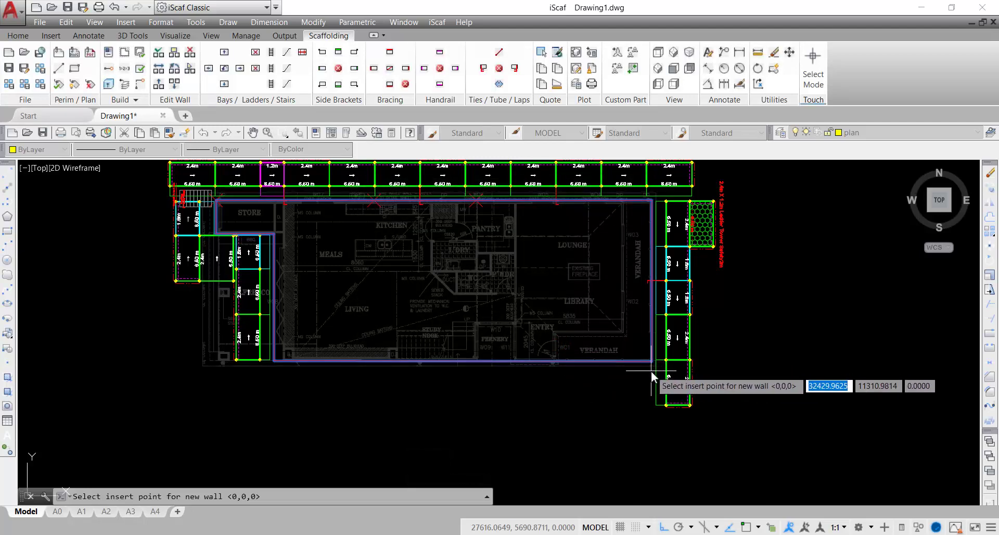
scroll(650, 366, "up", 4)
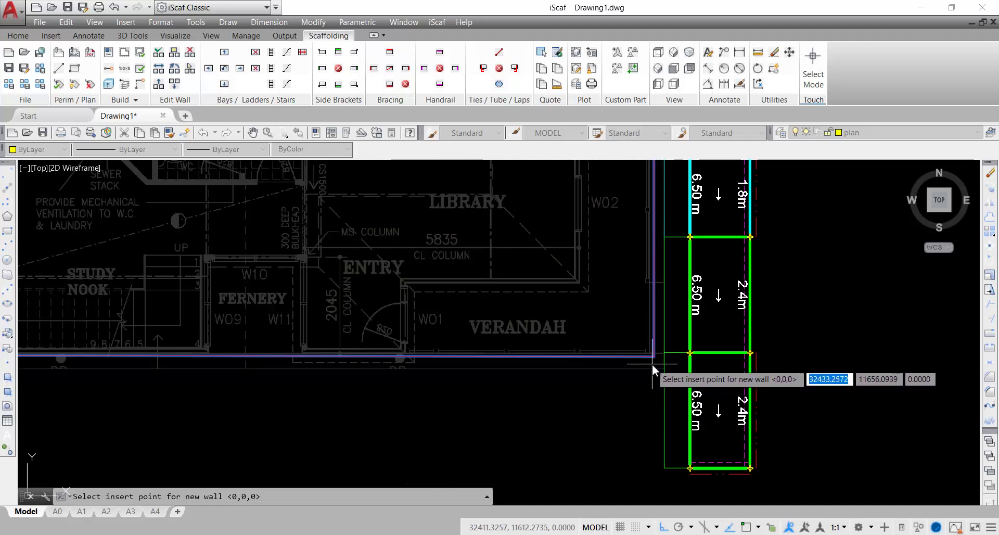
left_click(653, 364)
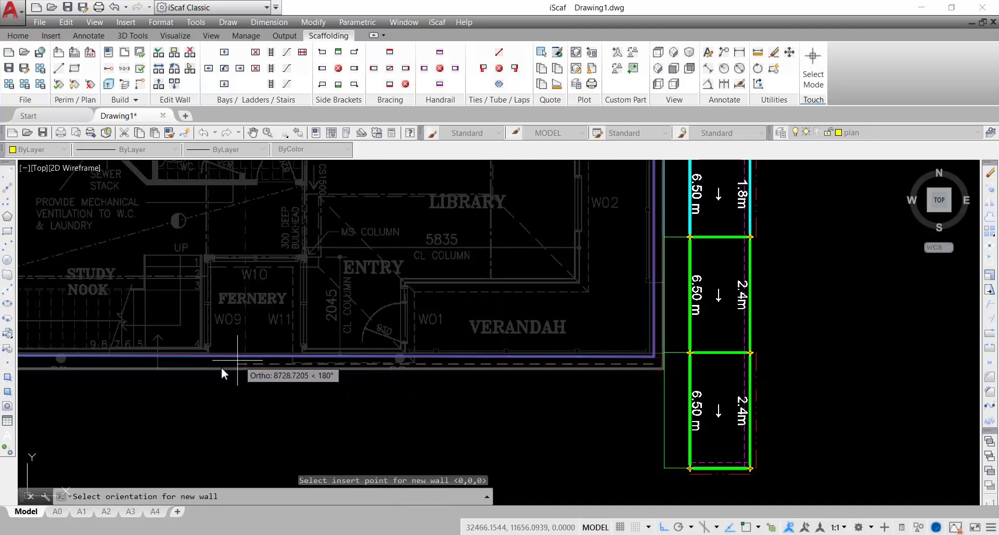
mouse_move(220, 367)
middle_mouse_down()
mouse_move(583, 358)
mouse_move(728, 313)
middle_mouse_up()
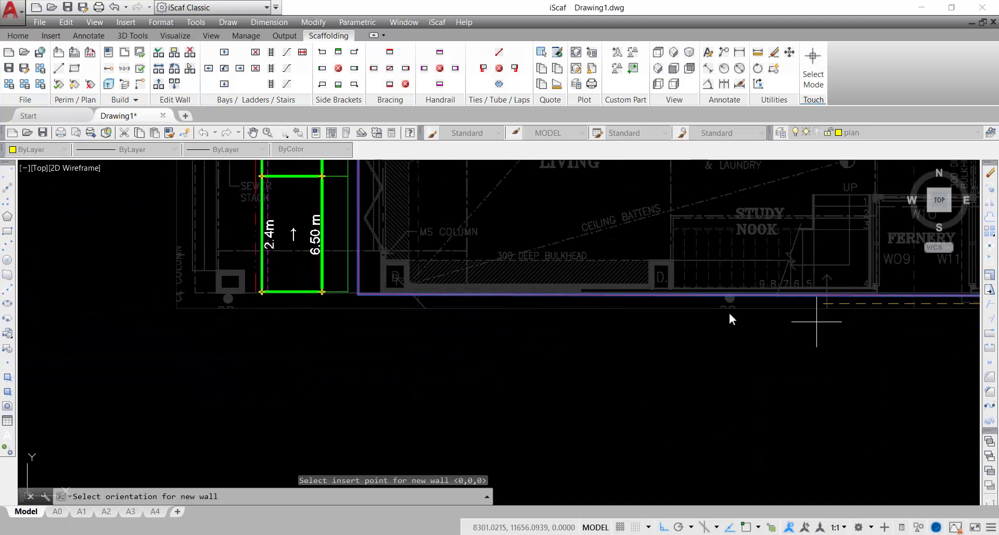
left_click(257, 307)
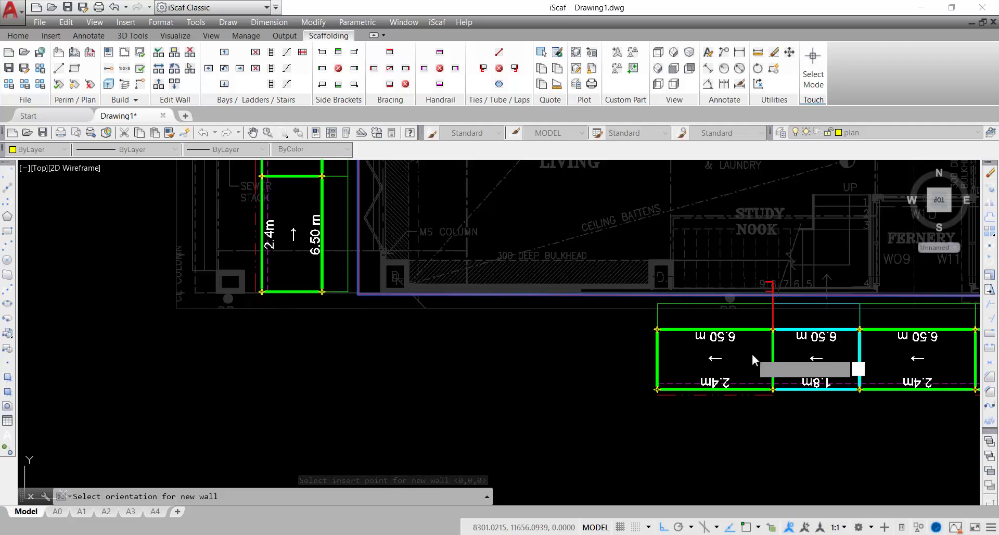
scroll(751, 354, "down", 3)
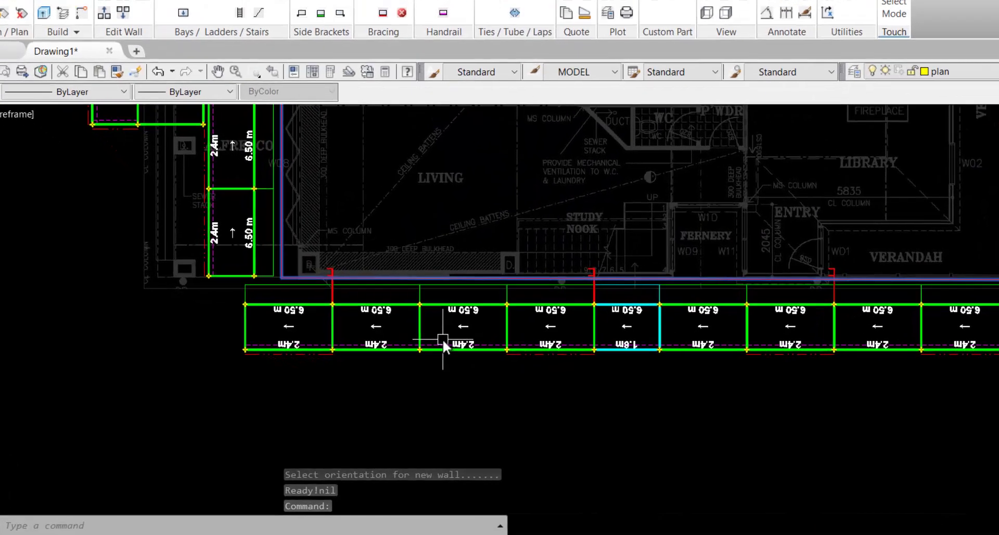
Step: Enable Bottom in the bay's wall details and raise the bottom lift to 3000.0
right_click(457, 345)
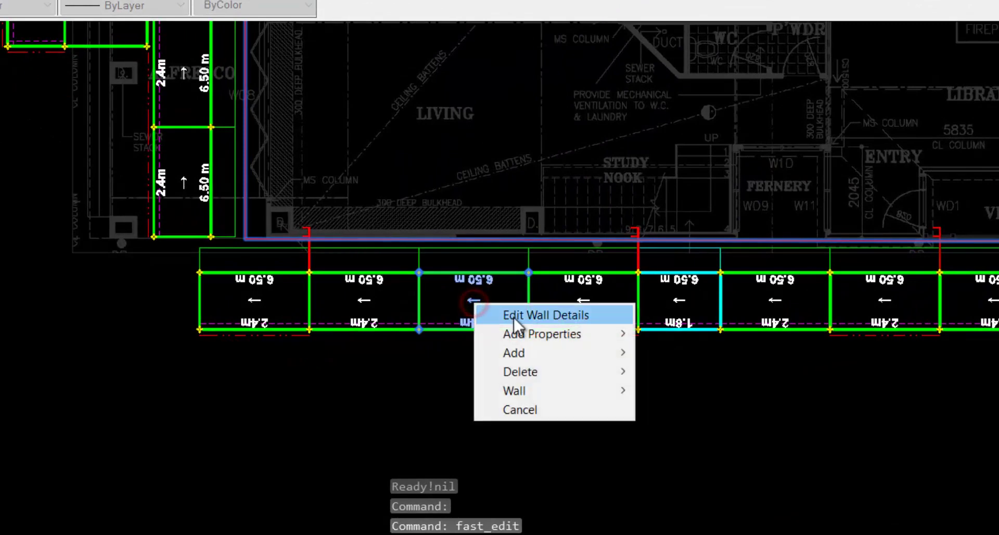
left_click(520, 315)
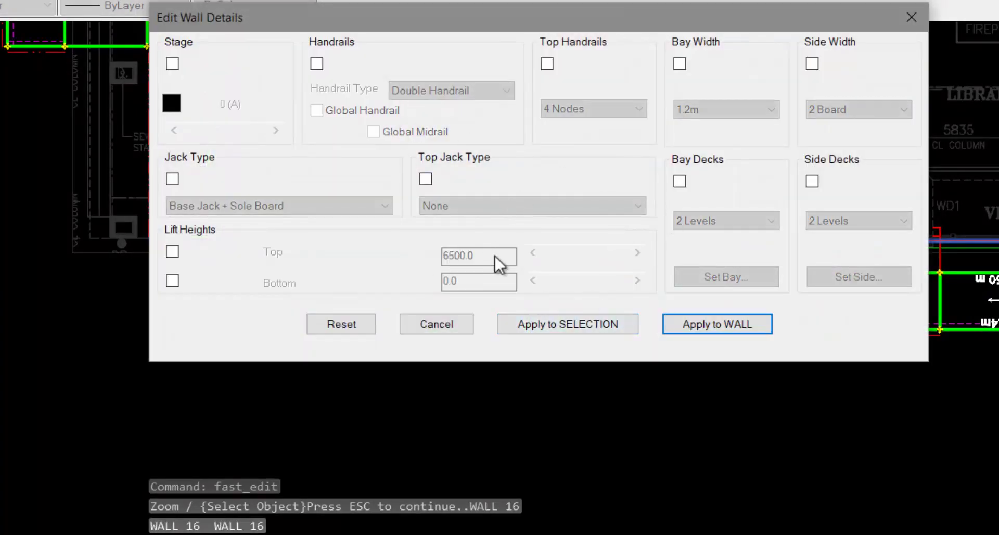
left_click(172, 280)
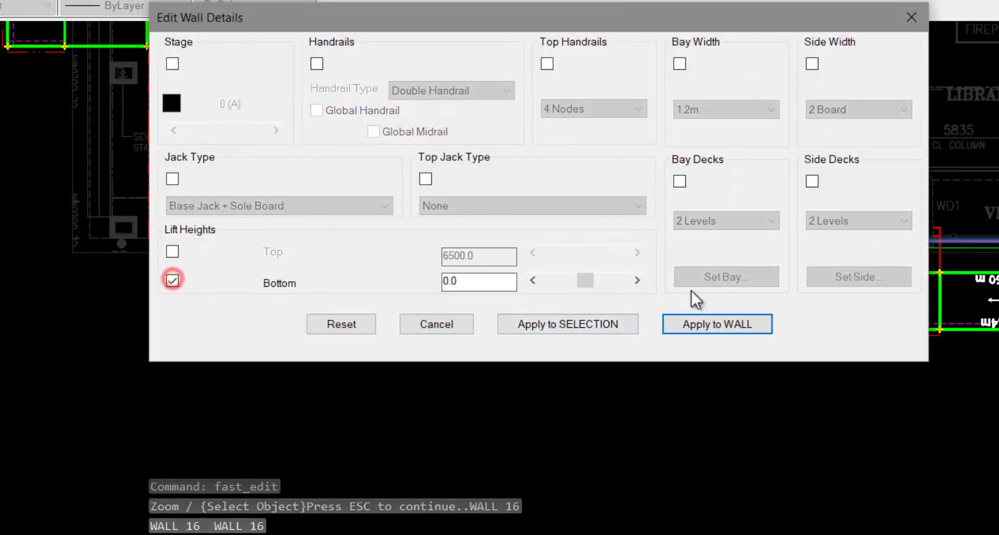
left_click(638, 280)
left_click(639, 281)
left_click(639, 281)
left_click(639, 281)
left_click(639, 280)
left_click(639, 281)
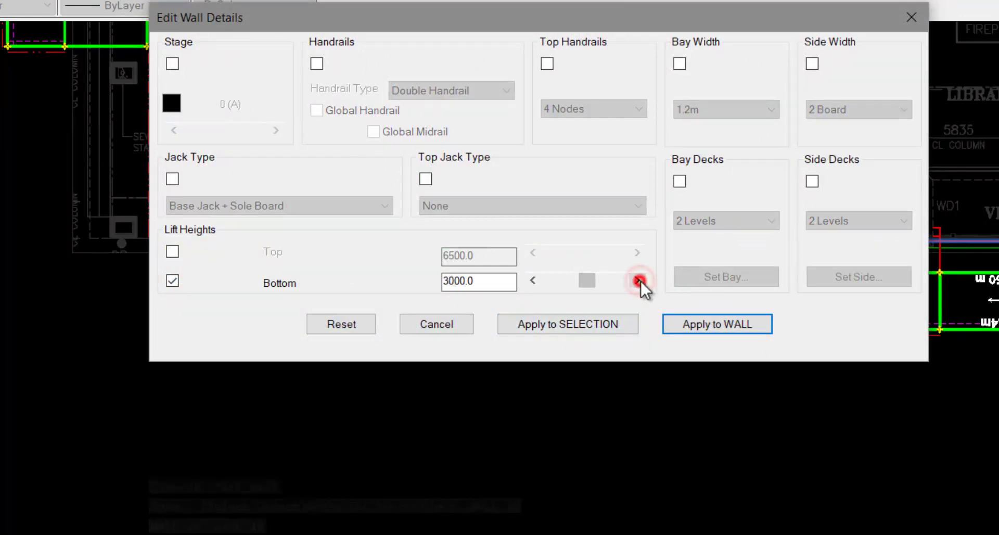
Step: Apply it to selection and pick the third, fourth and fifth south bays
left_click(594, 322)
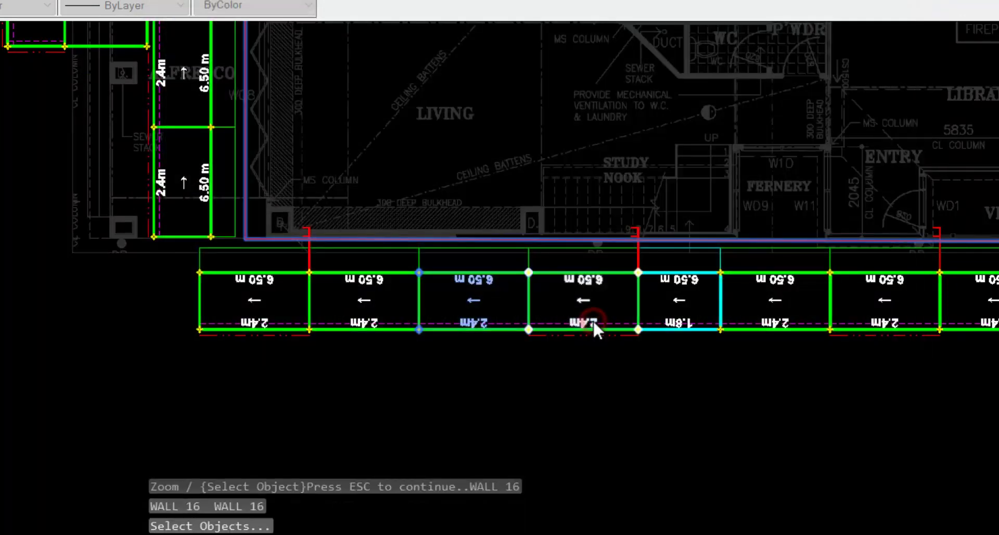
left_click(474, 300)
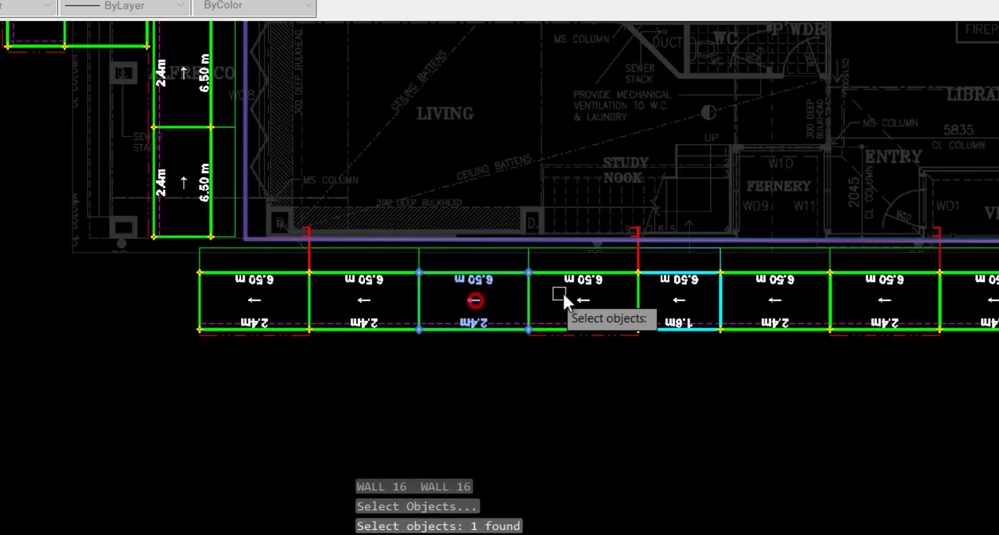
left_click(586, 300)
left_click(681, 298)
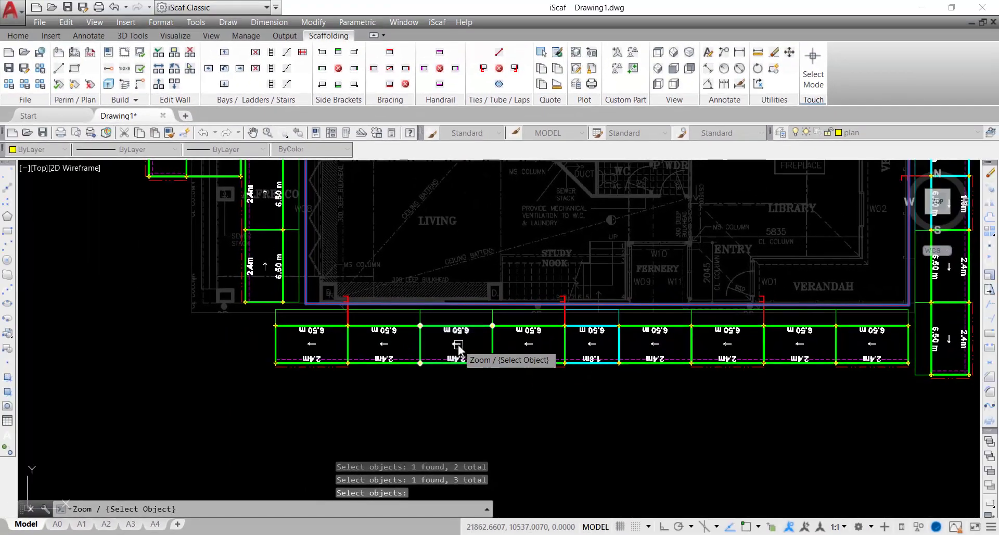
Step: Turn on Stage Numbering for all bays so every scaffold bay shows stage 'A'
left_click(125, 70)
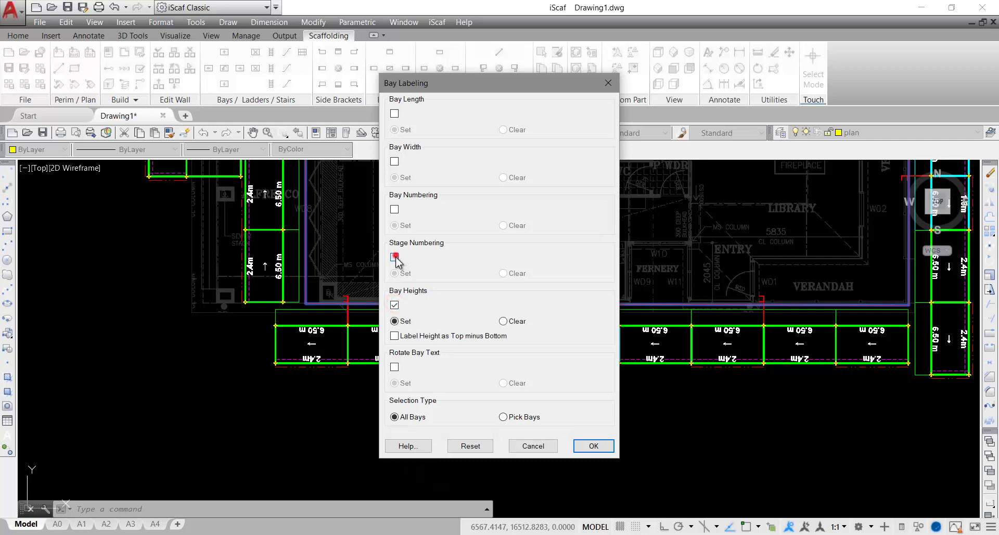
left_click(596, 451)
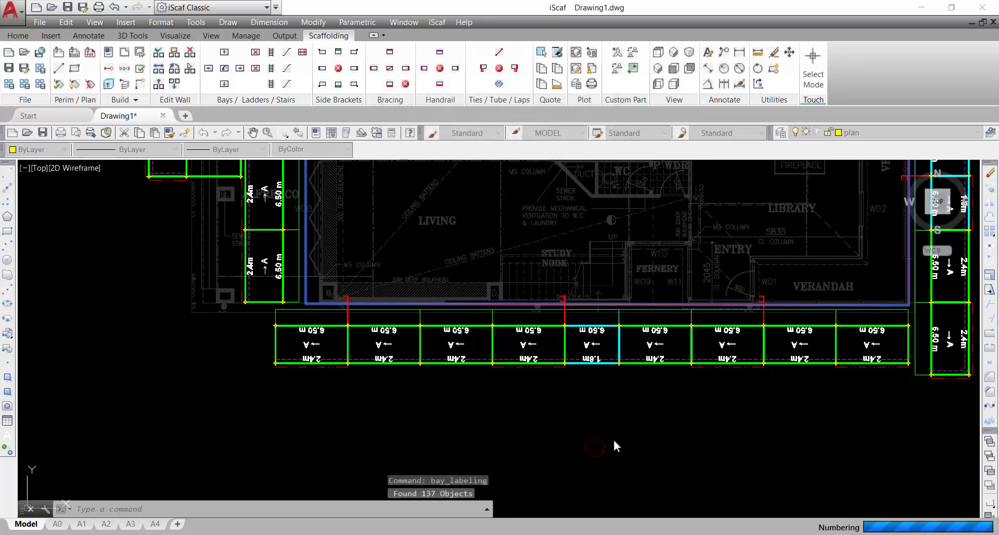
scroll(575, 356, "down", 4)
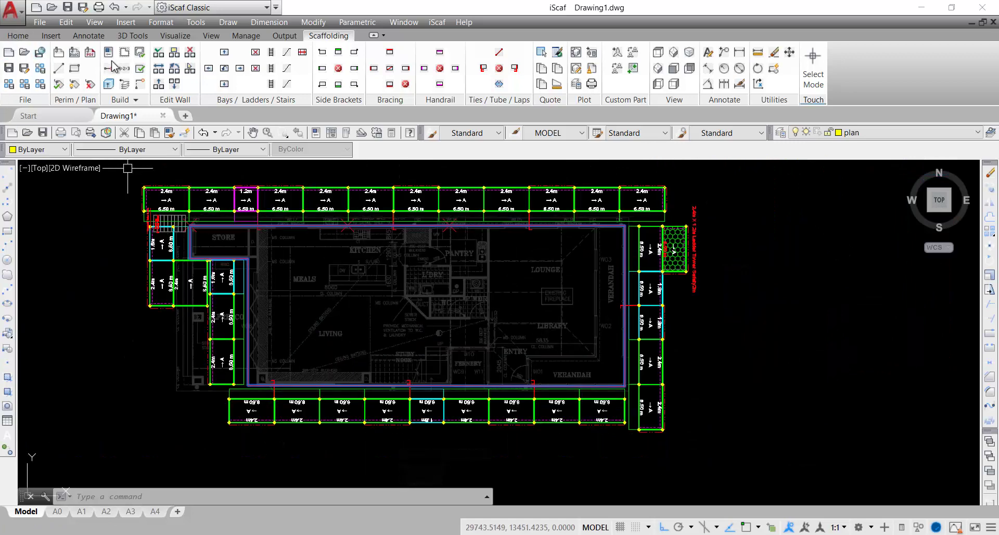
Step: Change the east scaffold wall's stage from A to B for the whole wall
double_click(631, 253)
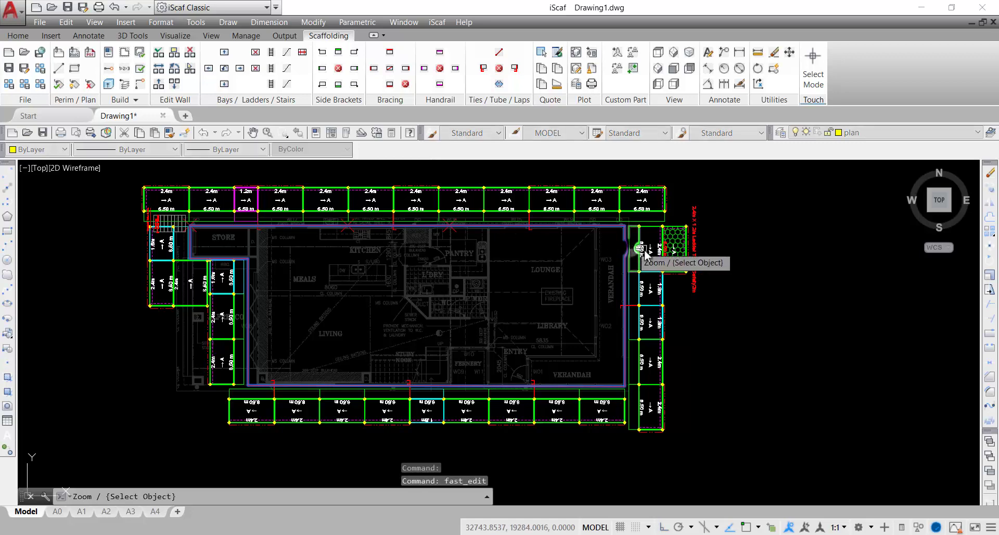
right_click(656, 252)
left_click(662, 254)
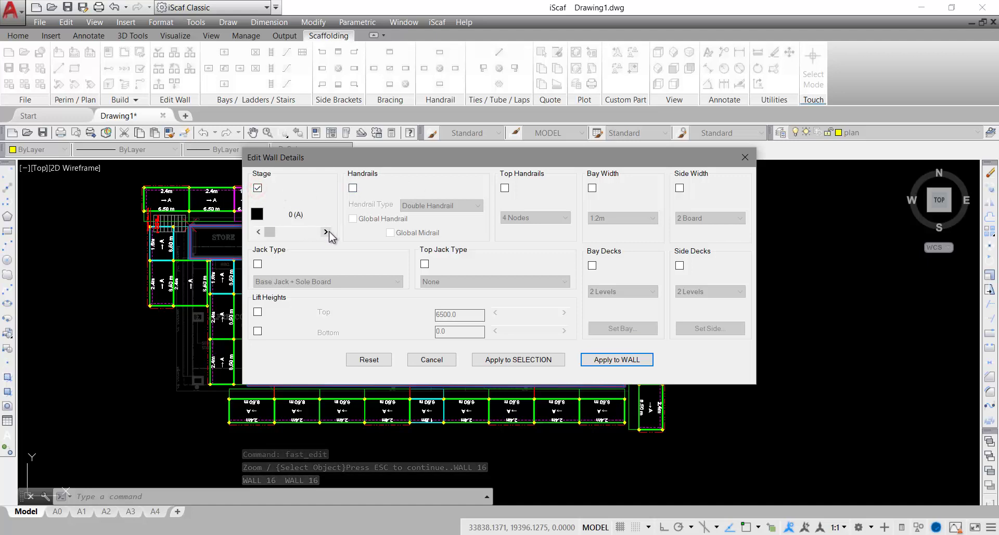
left_click(326, 232)
left_click(635, 360)
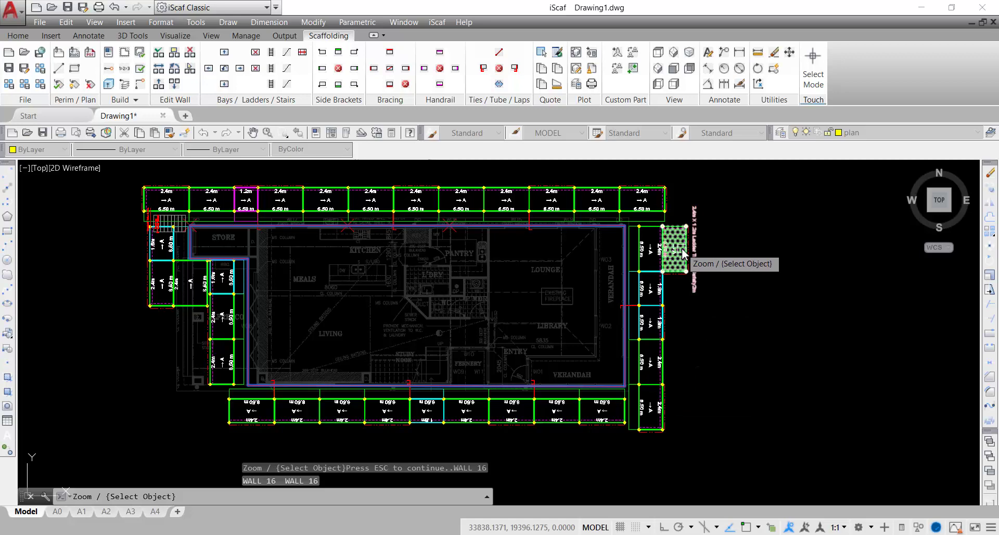
Step: Relabel all bays with stage numbers and bay heights, then begin defining section AA
left_click(124, 69)
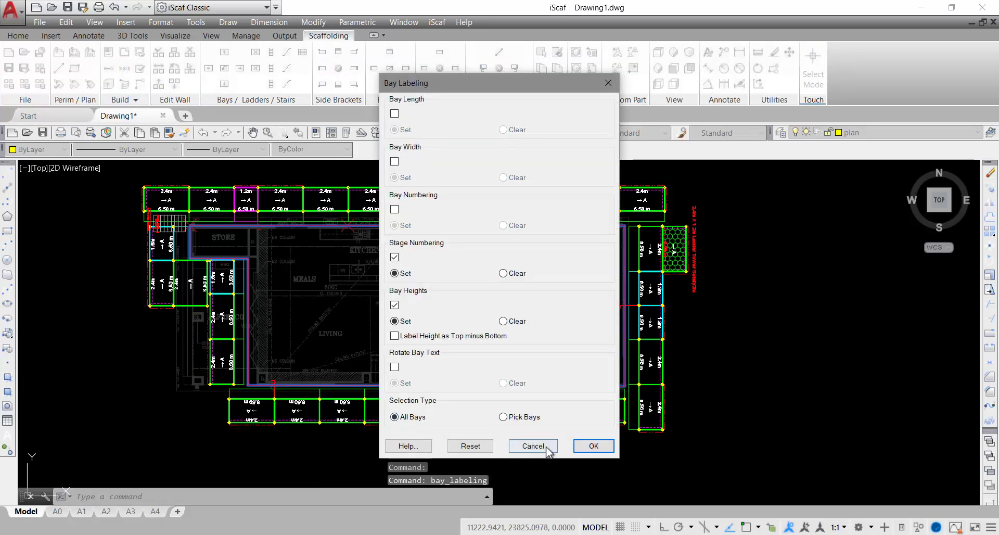
left_click(594, 446)
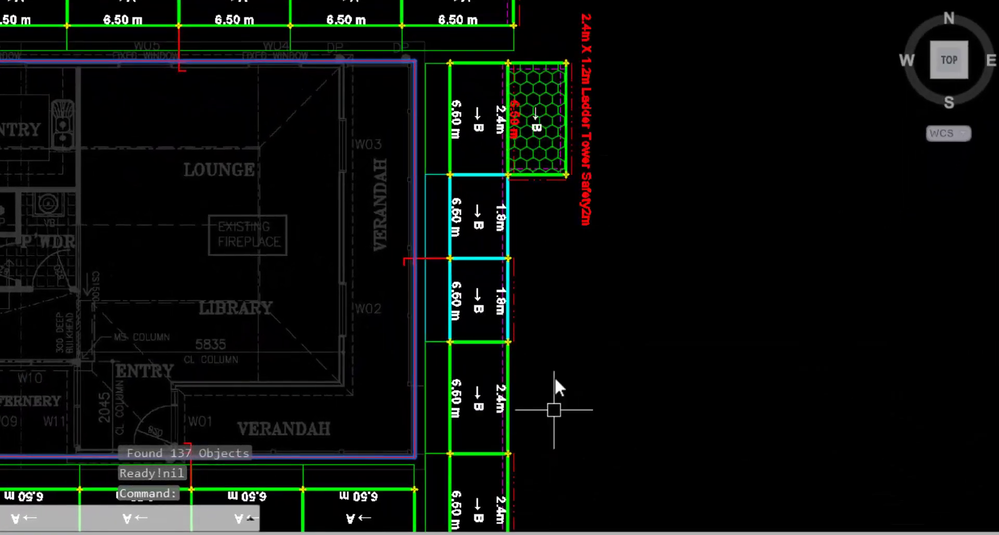
scroll(554, 377, "down", 2)
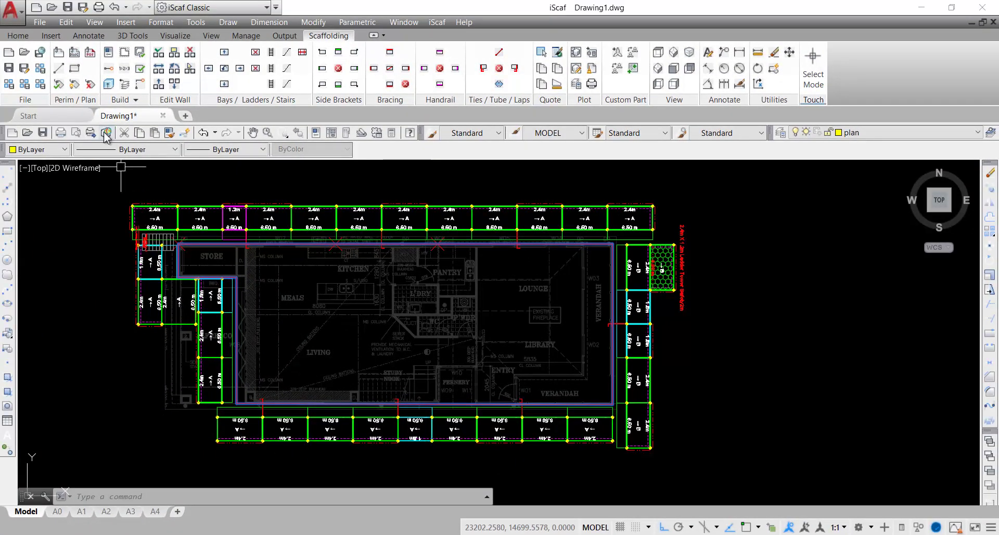
left_click(114, 77)
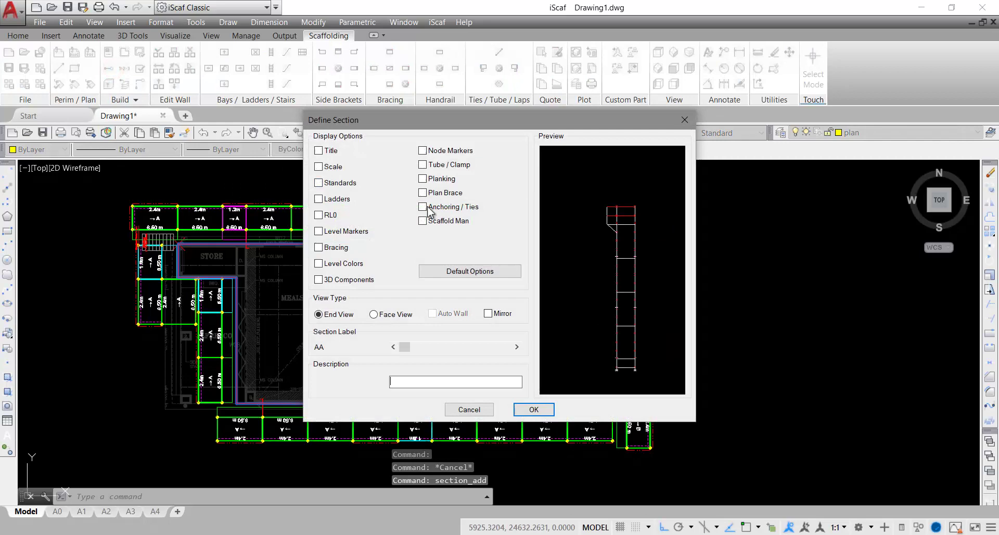
Step: Place section AA with default display options on a top-run bay
left_click(470, 272)
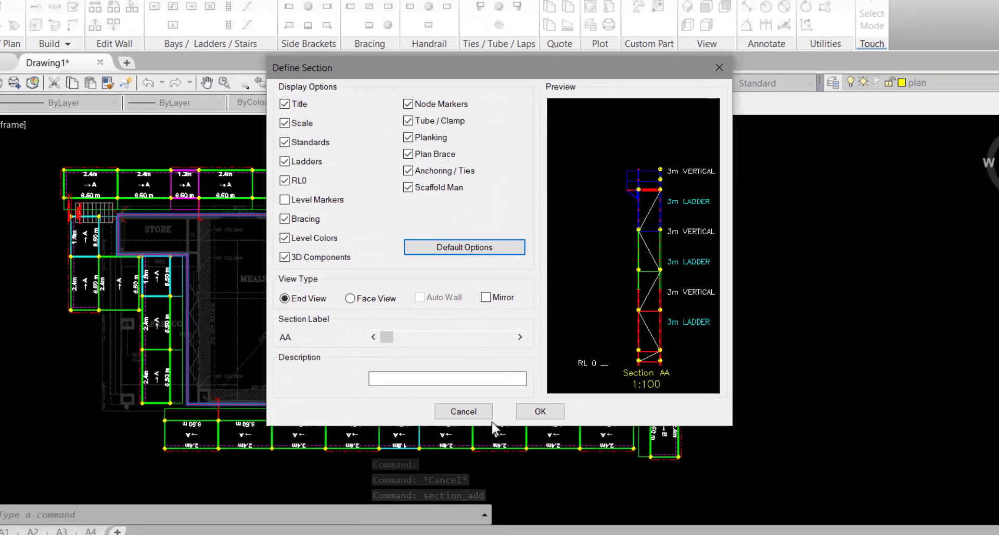
left_click(543, 413)
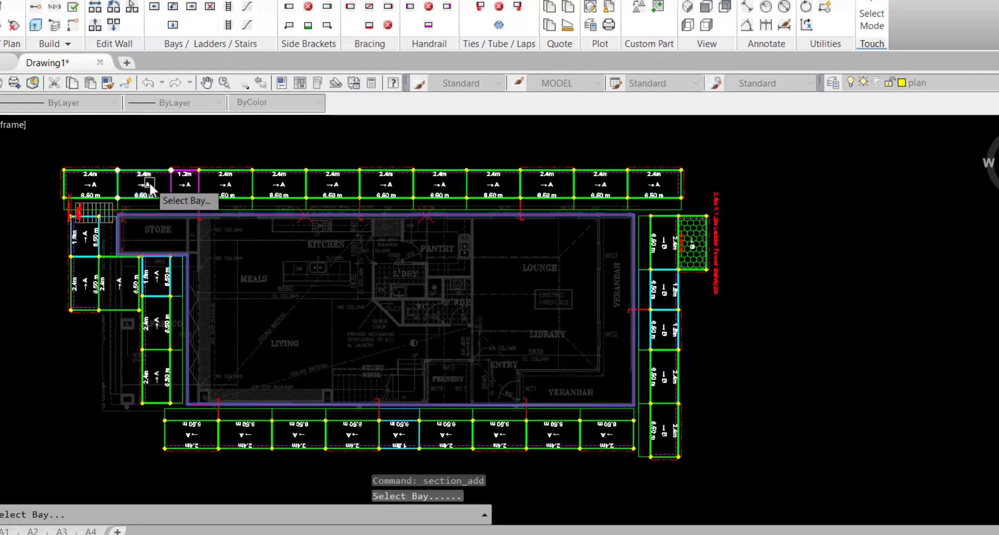
left_click(146, 186)
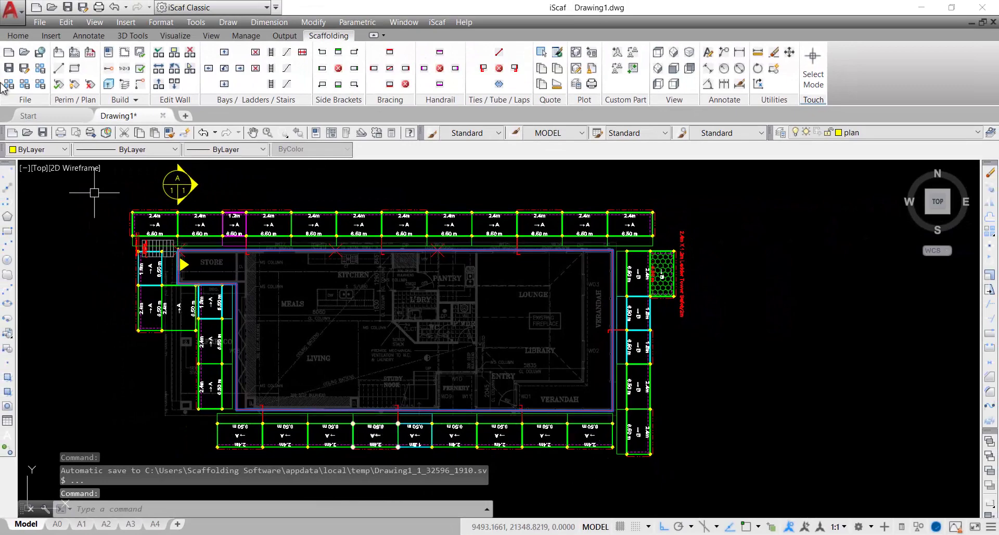
Step: Add face-view section BB spanning the first to last bays of the bottom run
left_click(106, 74)
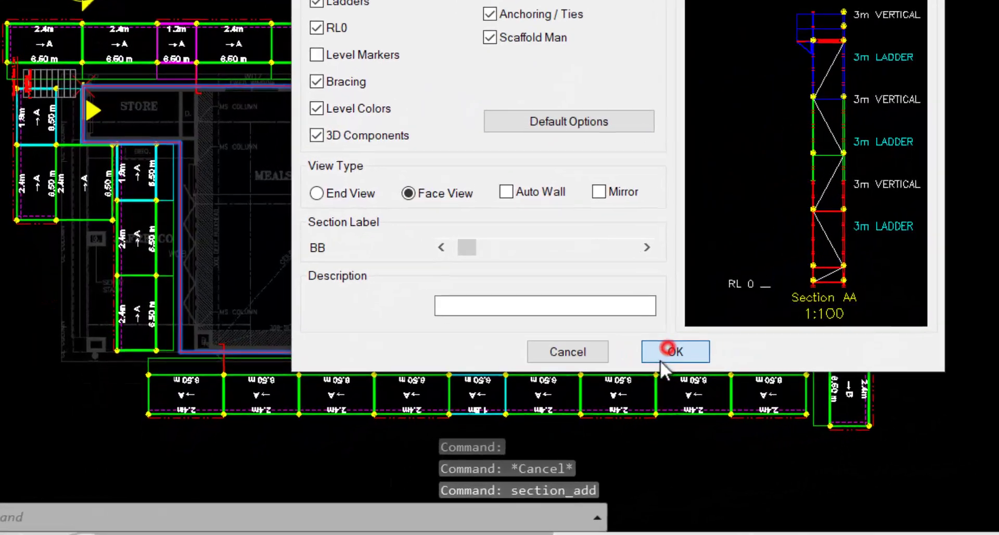
left_click(531, 403)
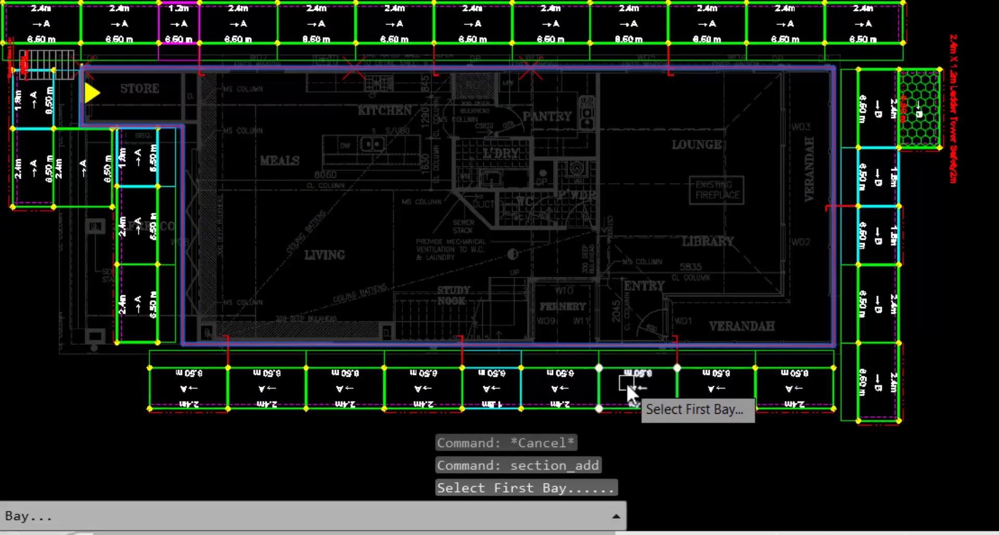
left_click(564, 390)
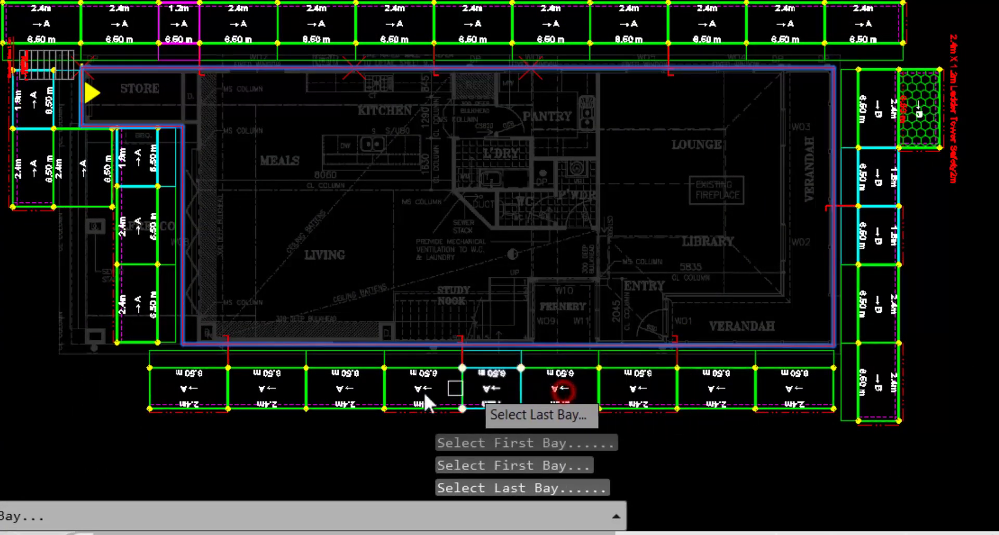
left_click(268, 391)
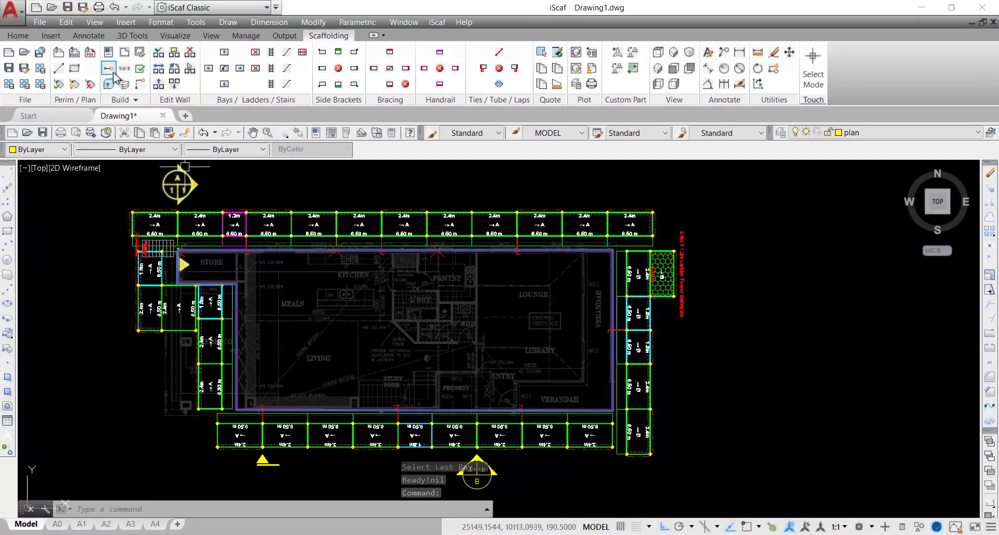
Step: Attach a Staircase-1.2m-Treads-8-leg unit beside a bay on the east scaffold run
left_click(629, 347)
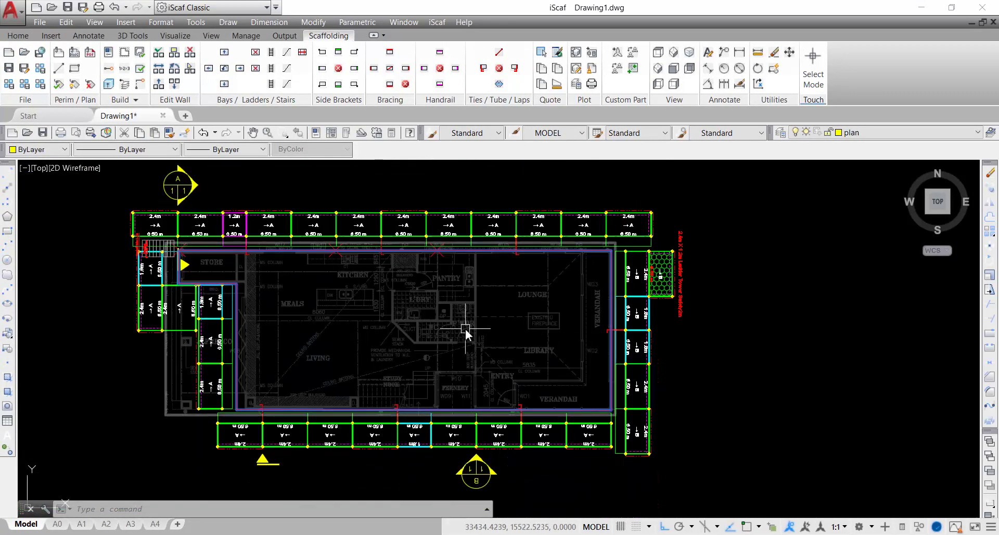
middle_click_drag(466, 333, 578, 381)
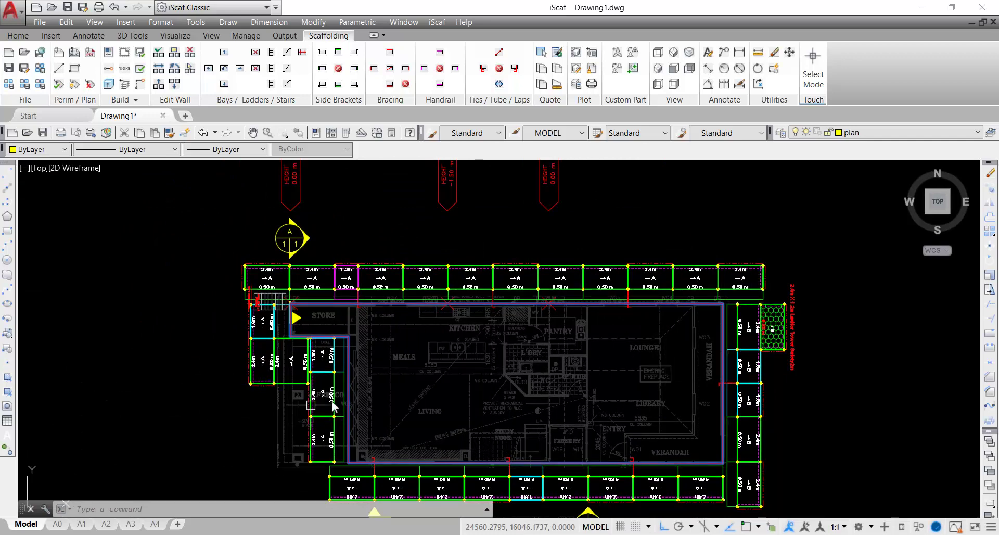
double_click(732, 433)
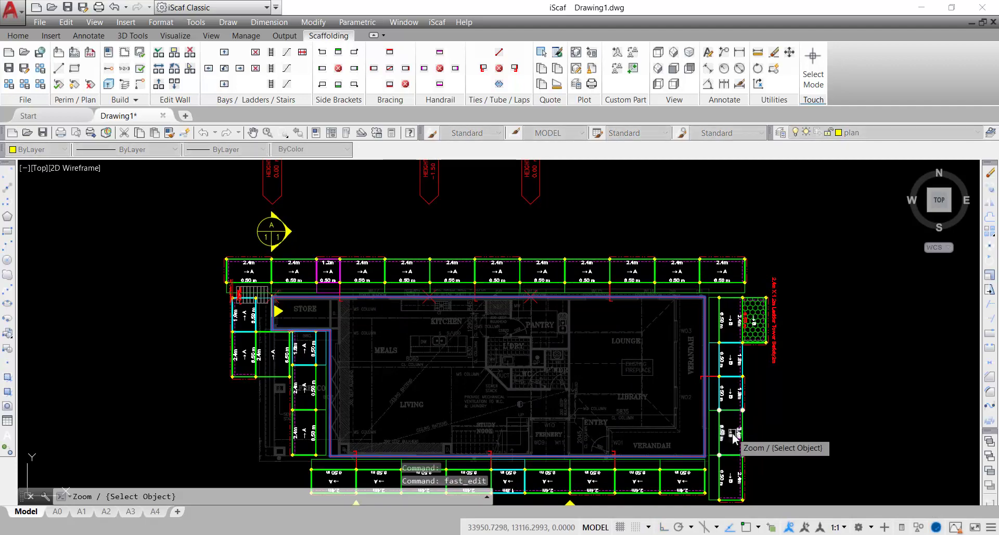
mouse_move(798, 470)
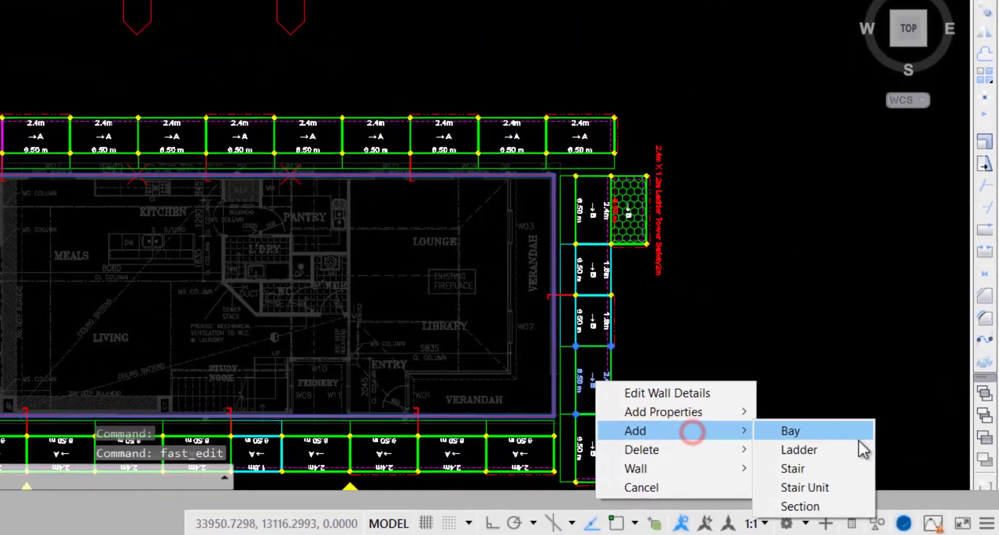
left_click(842, 487)
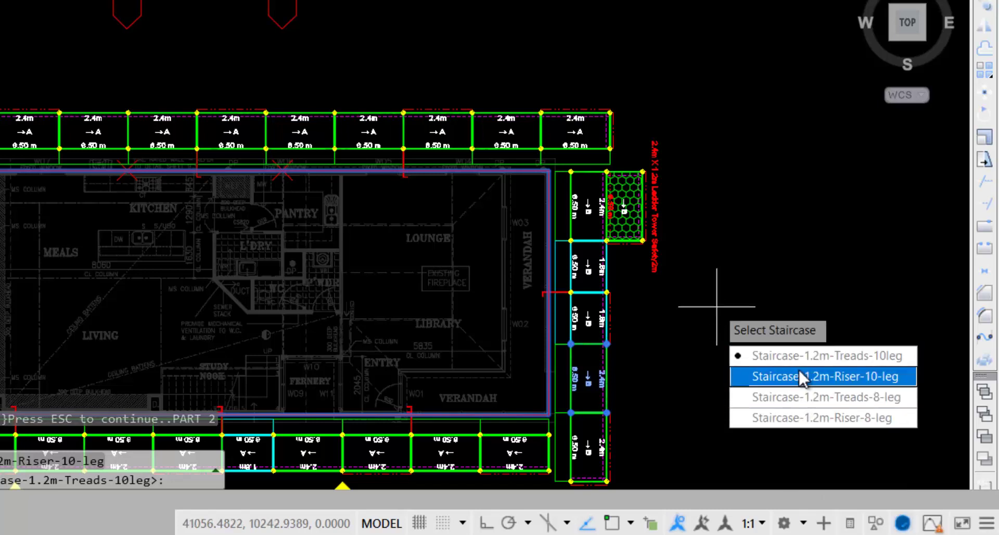
left_click(791, 401)
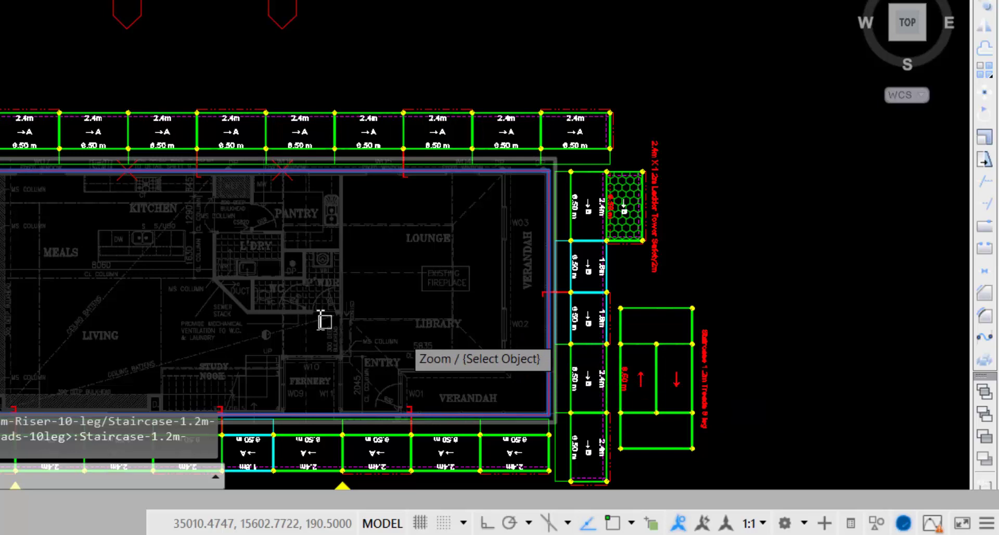
middle_click_drag(316, 315, 365, 78)
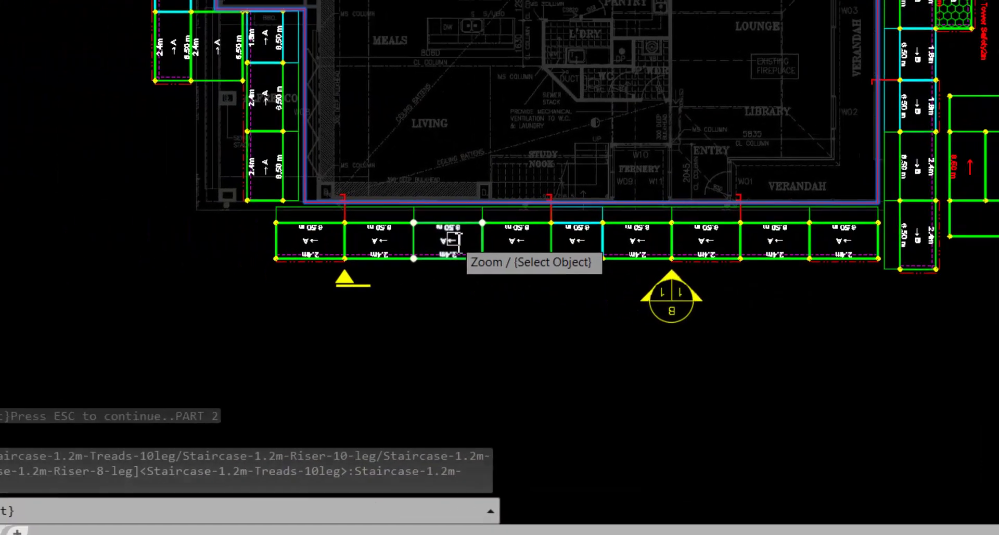
Step: Attach an AL-Stair-Tower-2.4m-x-1.2m-BUp stair tower below the bottom run's west-end bay
right_click(452, 240)
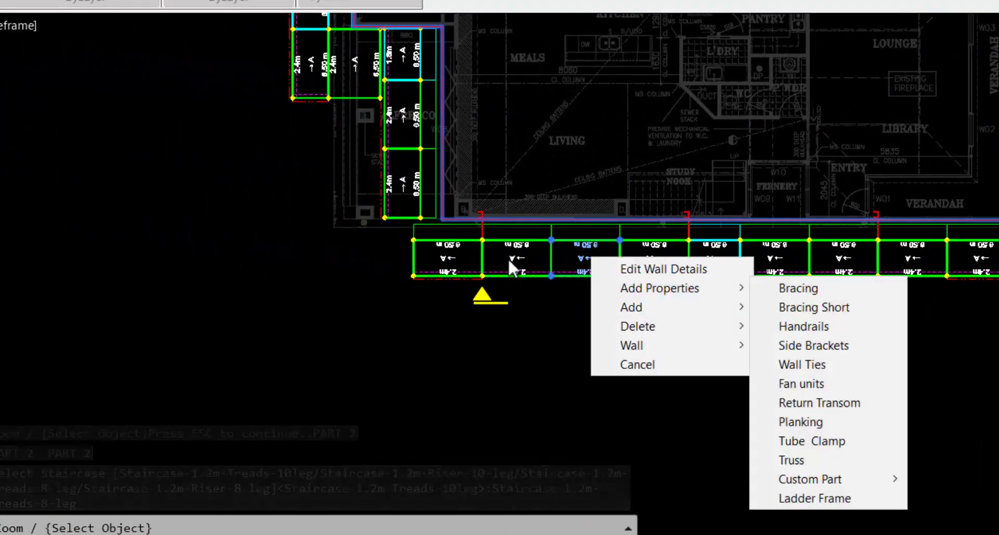
left_click(508, 258)
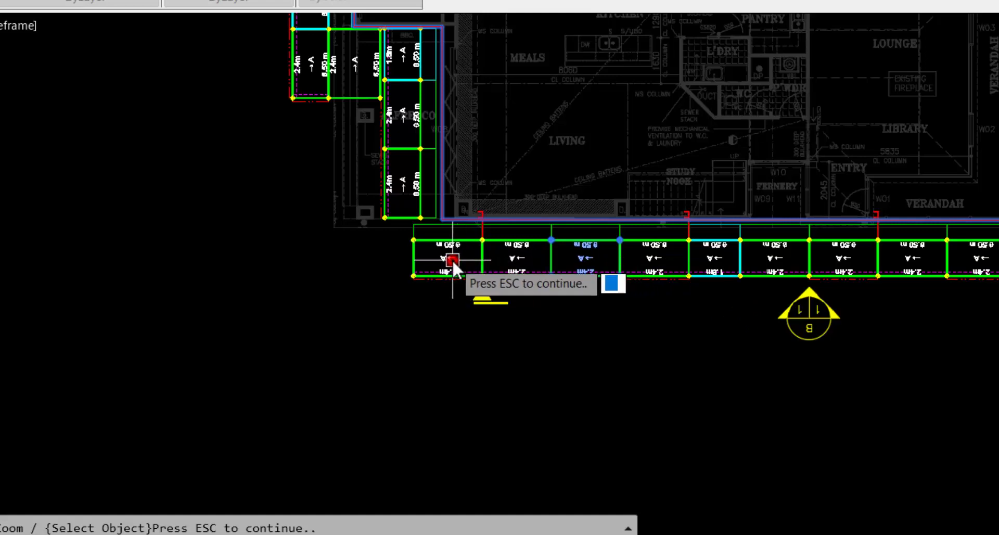
key("Escape")
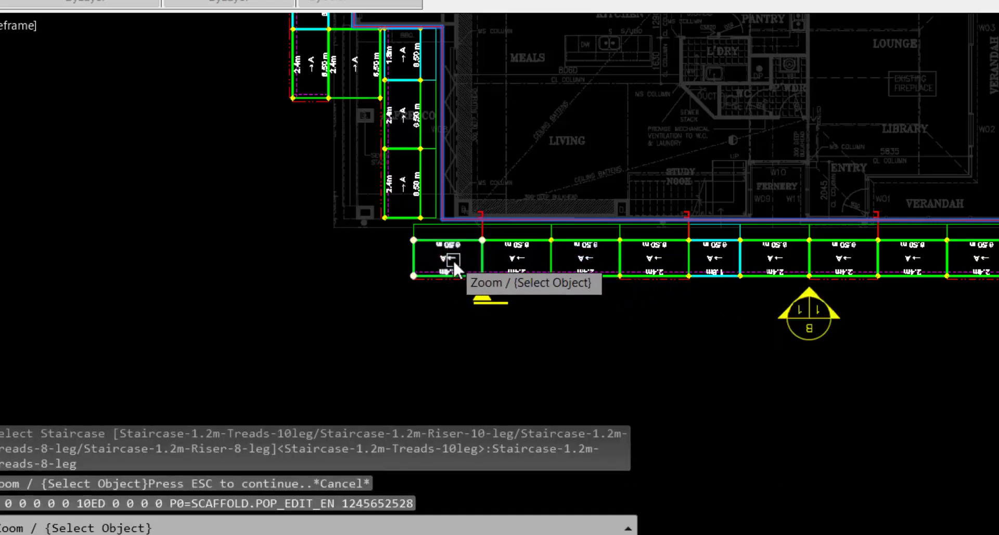
right_click(452, 259)
mouse_move(509, 311)
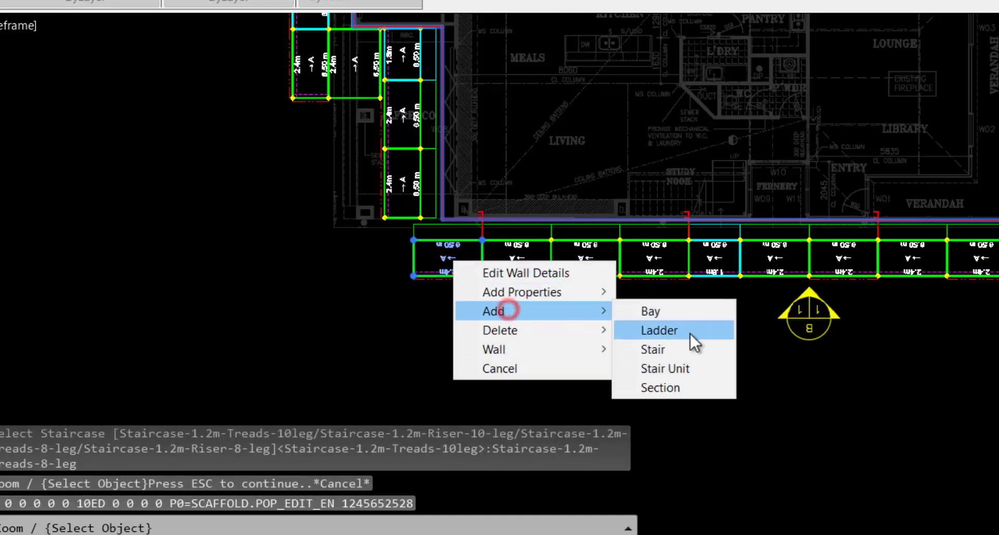
left_click(680, 350)
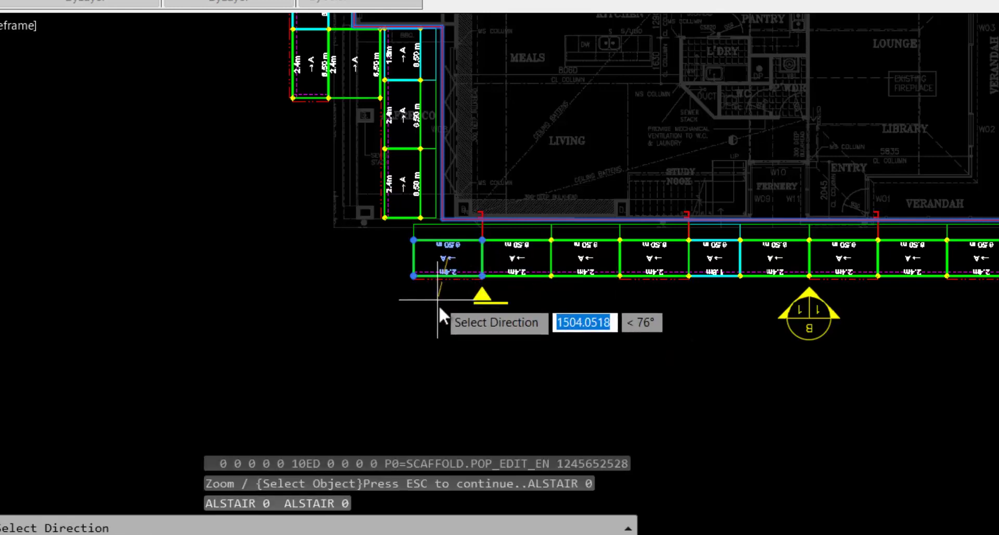
left_click(444, 317)
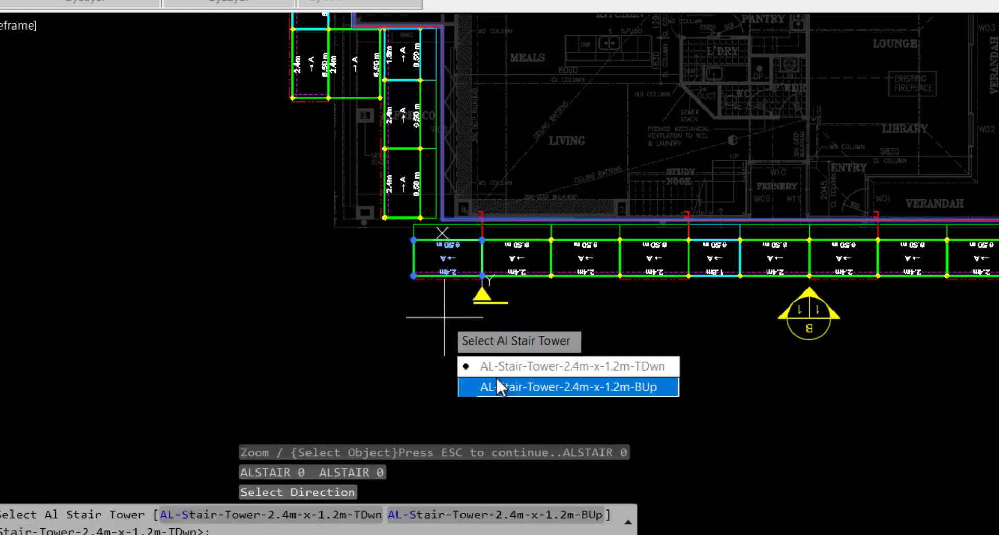
left_click(497, 383)
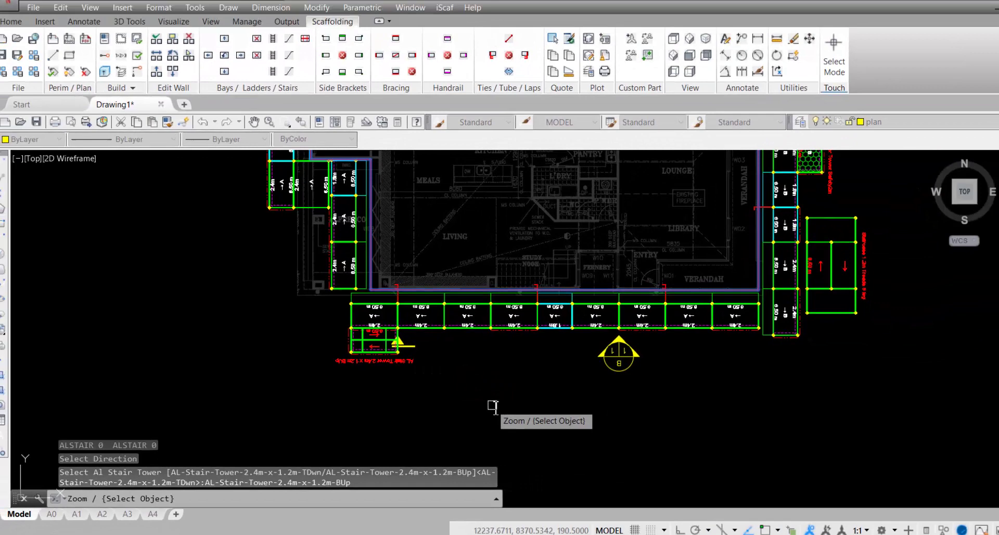
key("Escape")
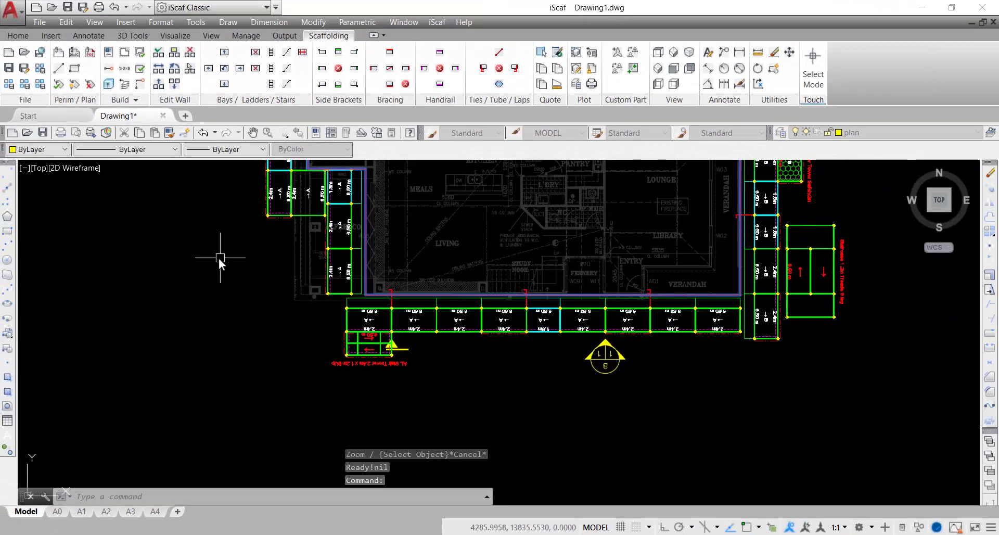
Step: Save the 2D plan and build all scaffold walls in 3D
left_click(108, 83)
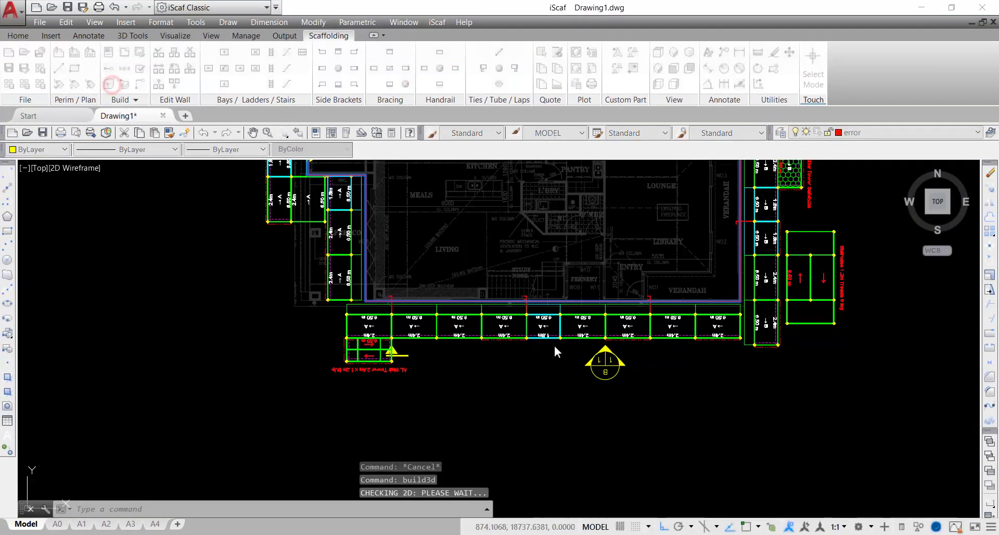
left_click(488, 303)
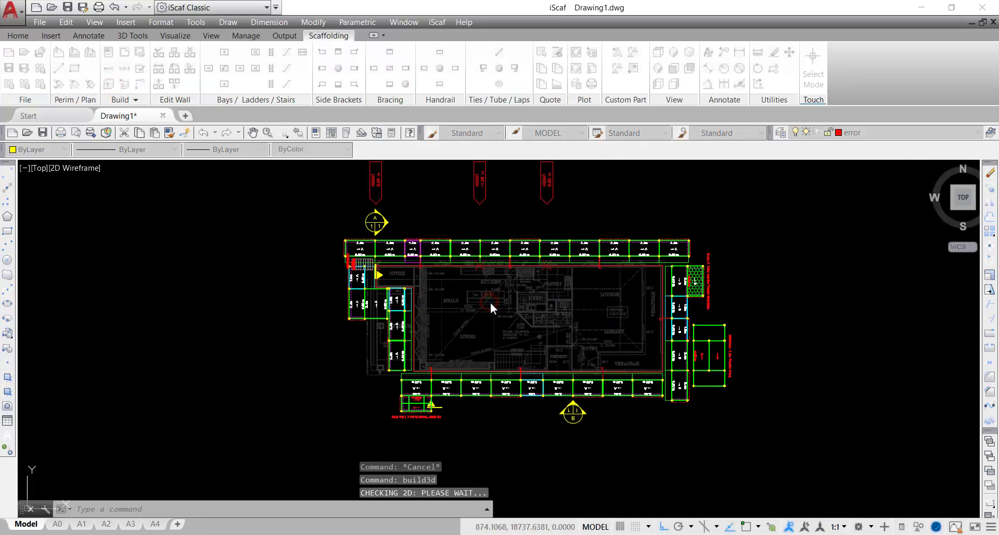
right_click(523, 355)
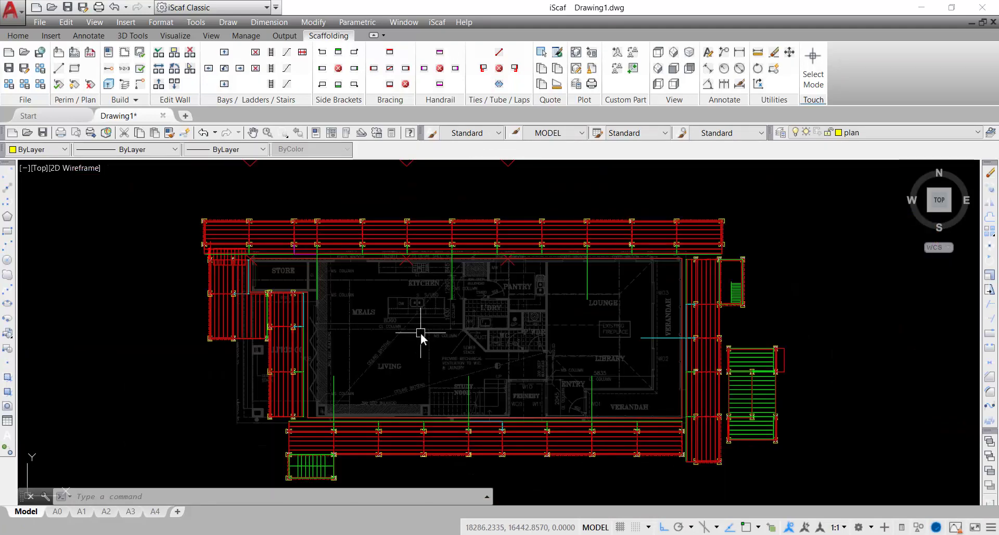
Step: Show the whole scaffold in the DV 3-D isometric view
middle_click_drag(457, 297, 450, 348)
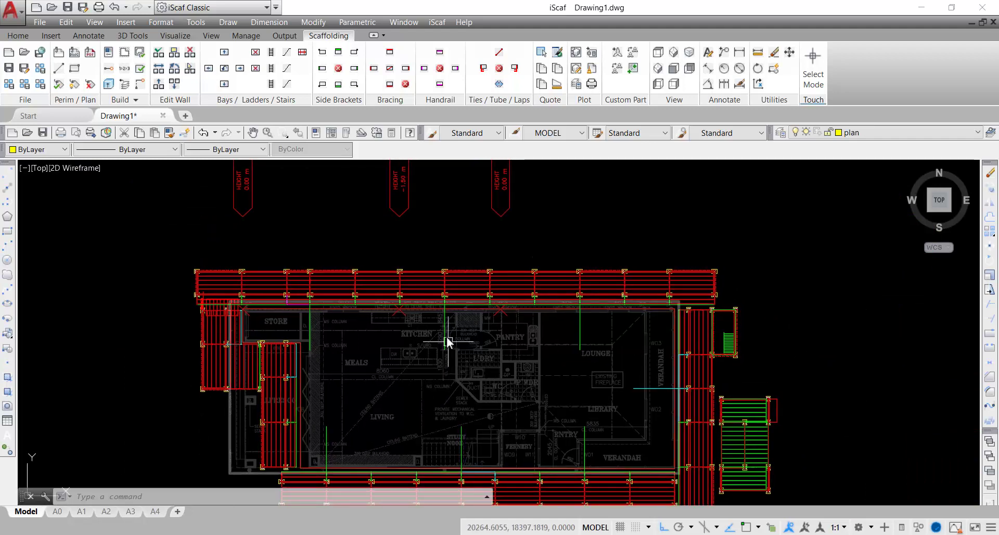
scroll(444, 325, "down", 2)
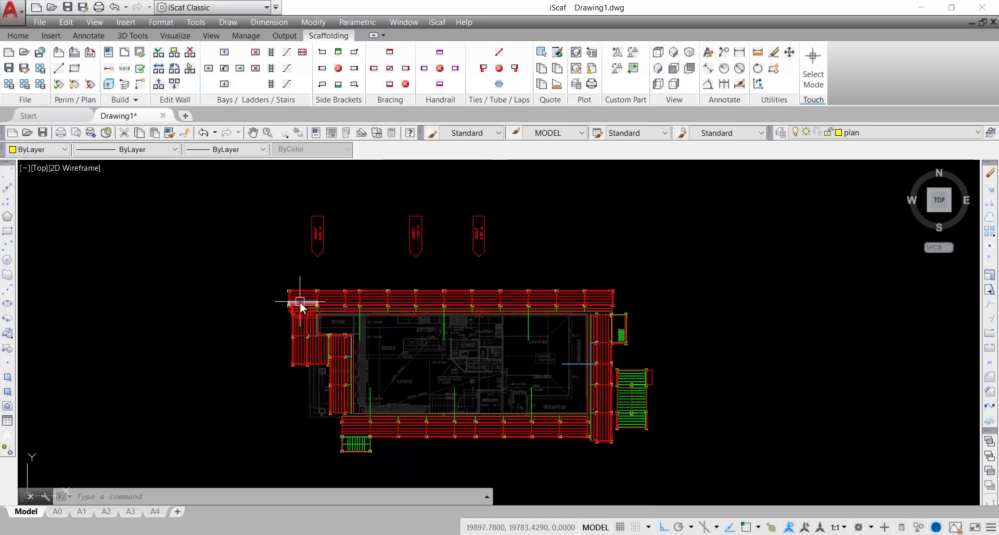
type("DV")
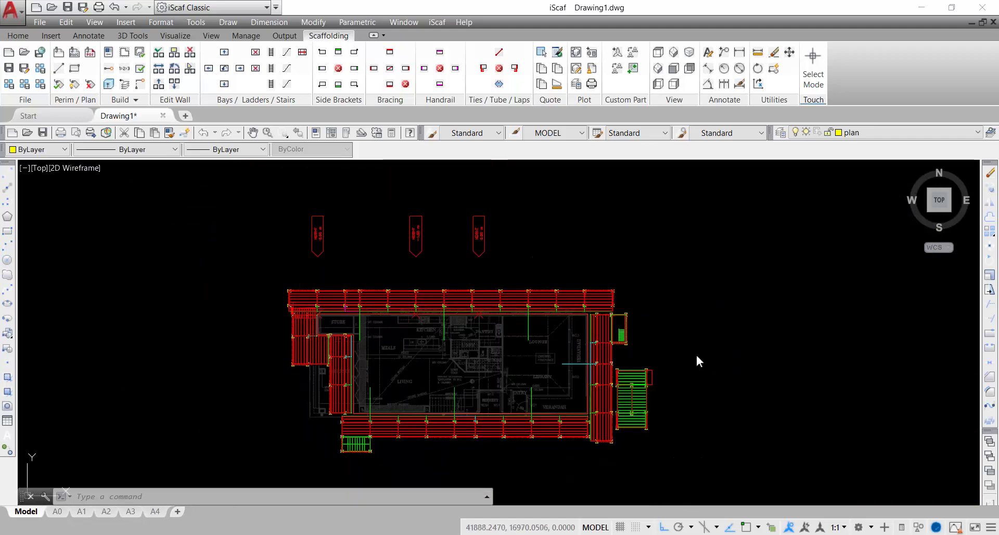
key("Return")
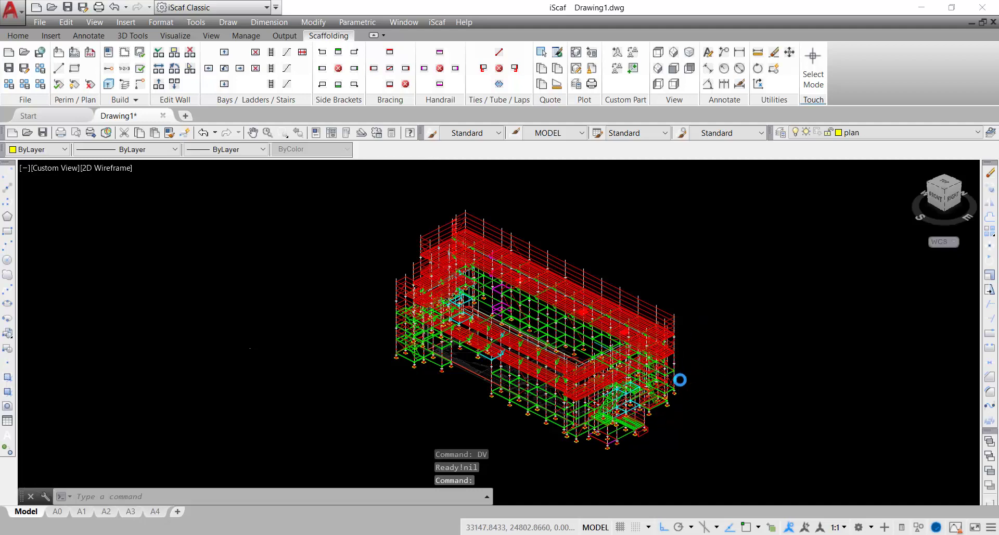
Step: Zoom in and orbit the 3-D scaffold, then switch to the DF front elevation
scroll(678, 379, "up", 2)
scroll(620, 397, "up", 3)
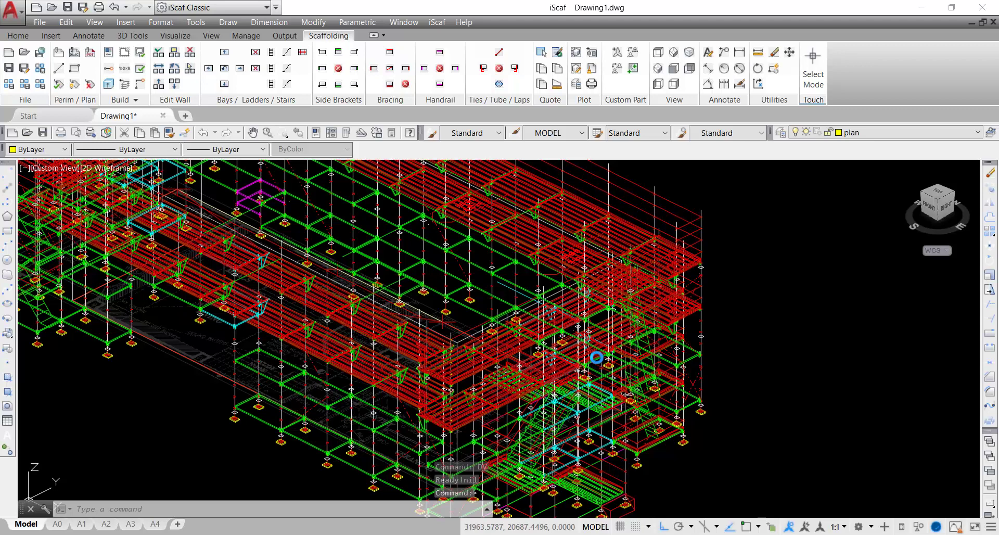
middle_click_drag(598, 347, 658, 327, "shift")
scroll(658, 327, "up", 3)
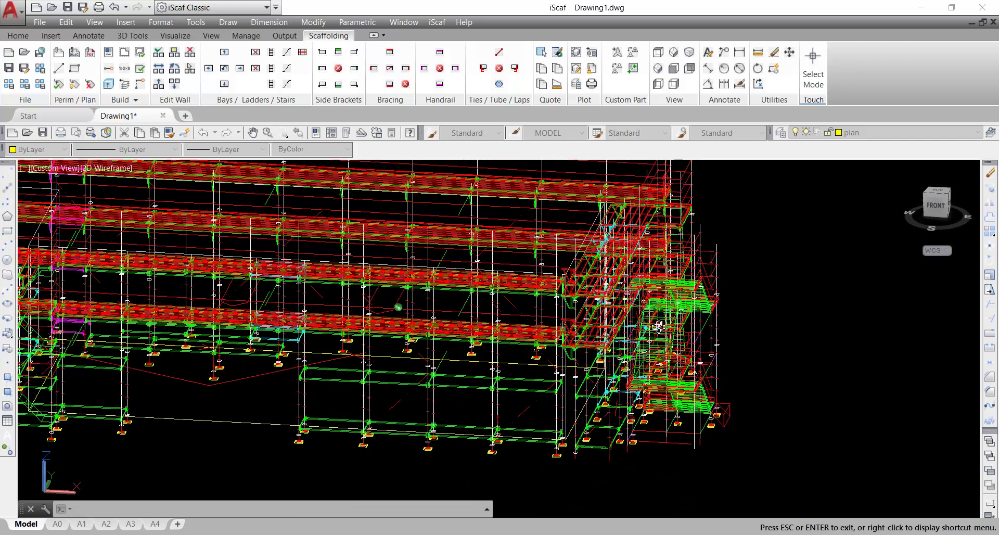
type("DF")
key("Return")
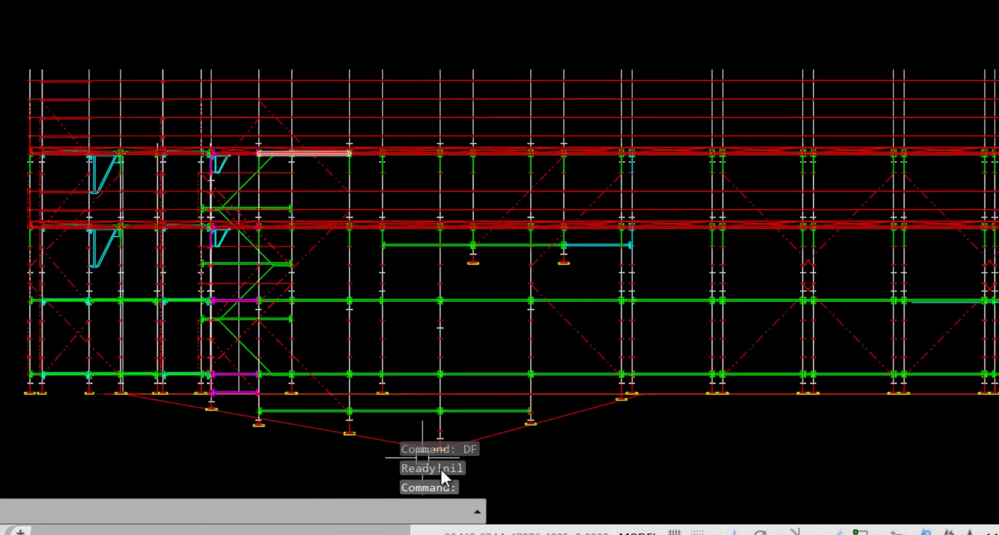
Step: Pan across the front elevation, then return to the DV isometric view
mouse_move(682, 348)
middle_mouse_down()
mouse_move(607, 176)
mouse_move(599, 322)
middle_mouse_up()
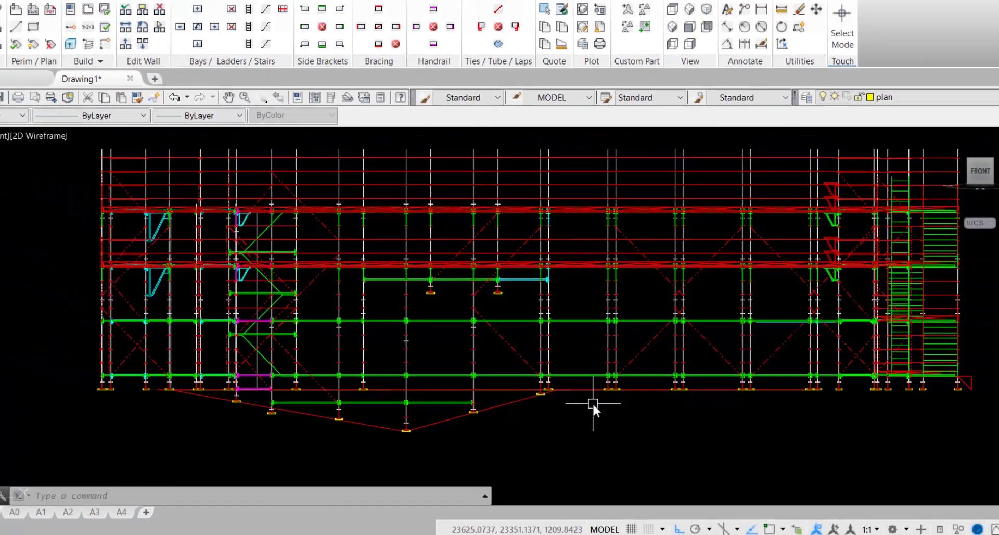
type("dv")
key("Return")
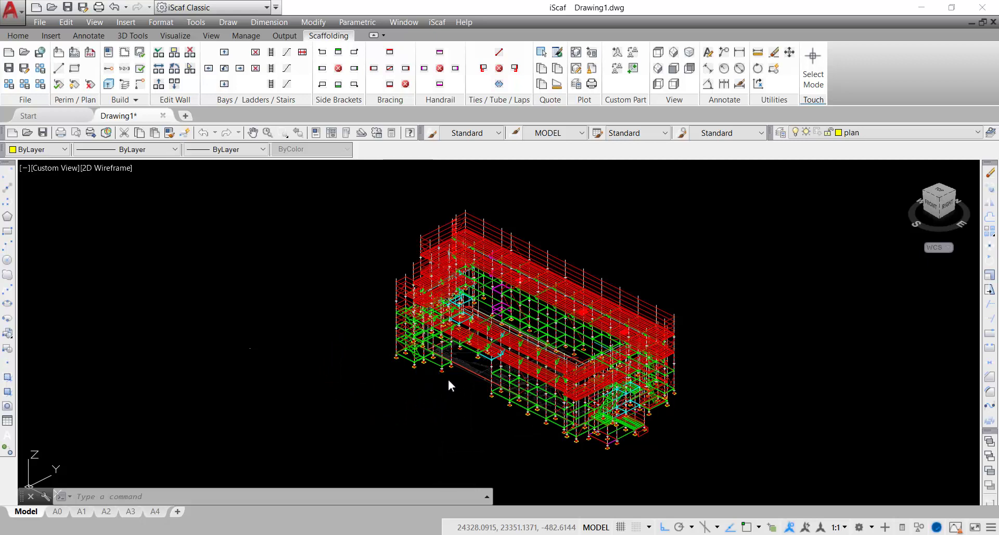
Step: Orbit and zoom into the 3-D scaffold's decks and standards, then show the A4 layout
middle_click_drag(480, 374, 653, 355, "shift")
middle_click_drag(533, 418, 440, 454, "shift")
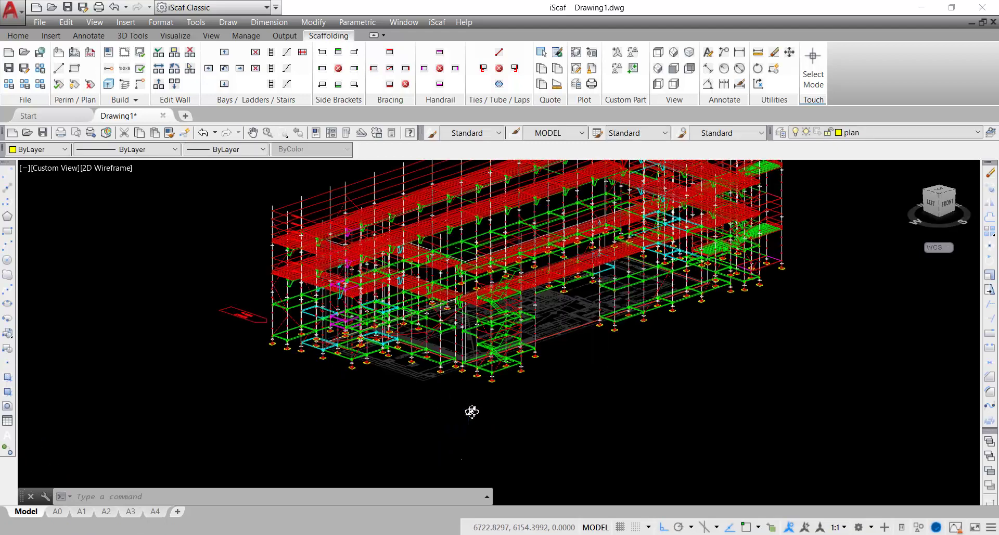
scroll(470, 411, "up", 3)
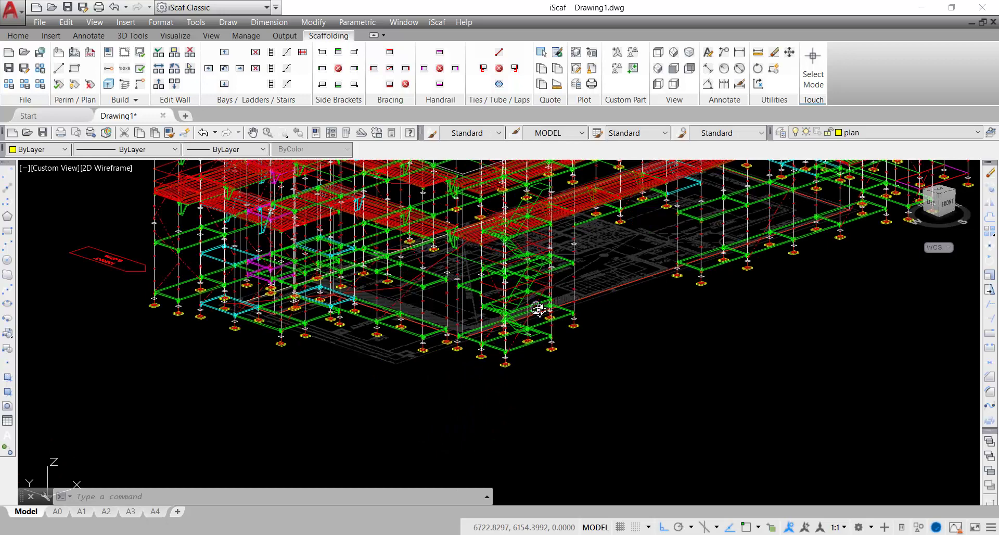
scroll(517, 404, "up", 4)
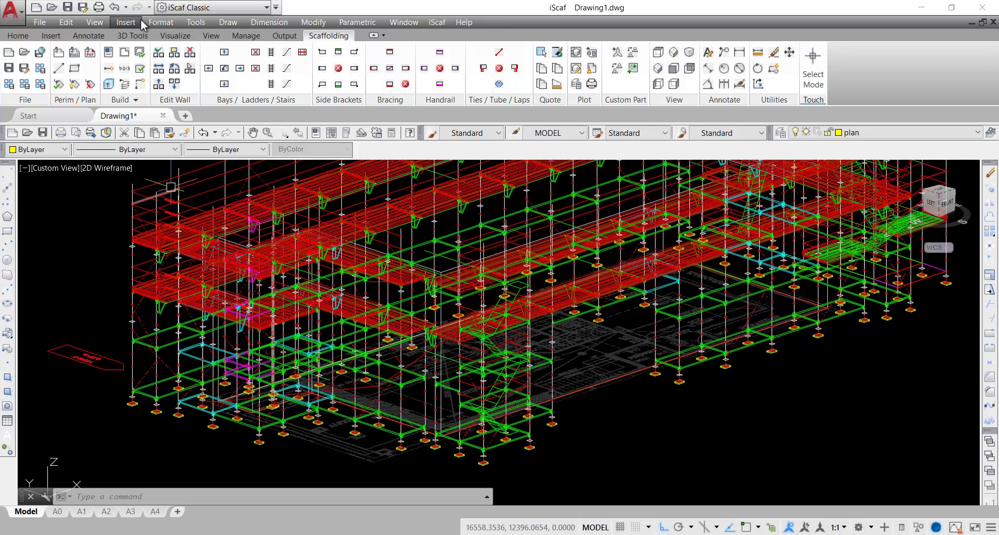
left_click(155, 511)
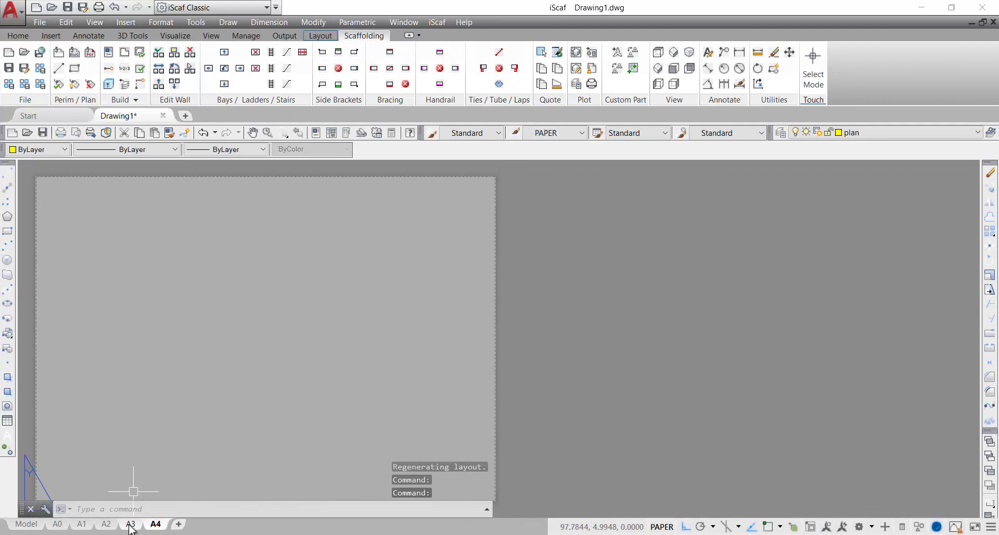
Step: On the A3 layout, apply a drawing sheet with a border and fill the legend's Client and Project fields
left_click(132, 524)
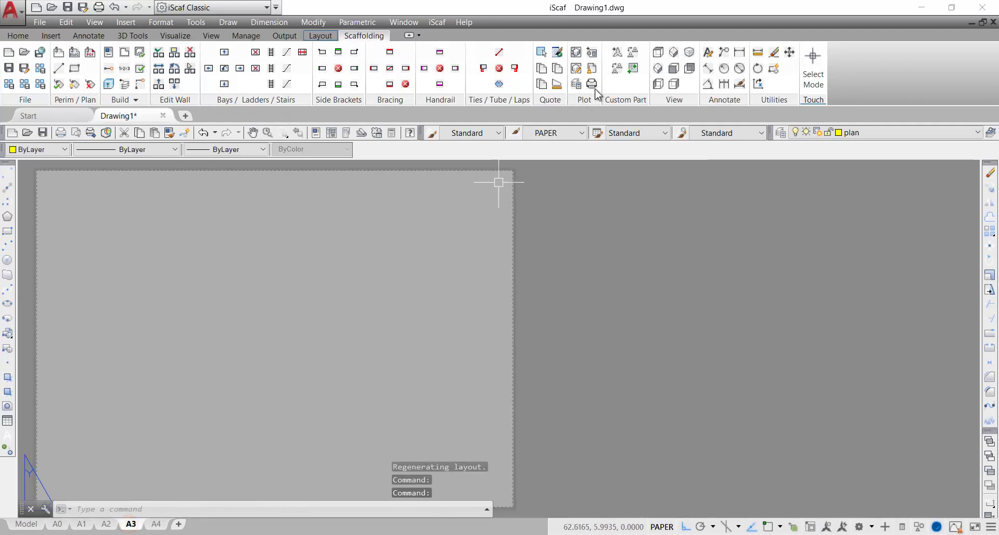
left_click(577, 54)
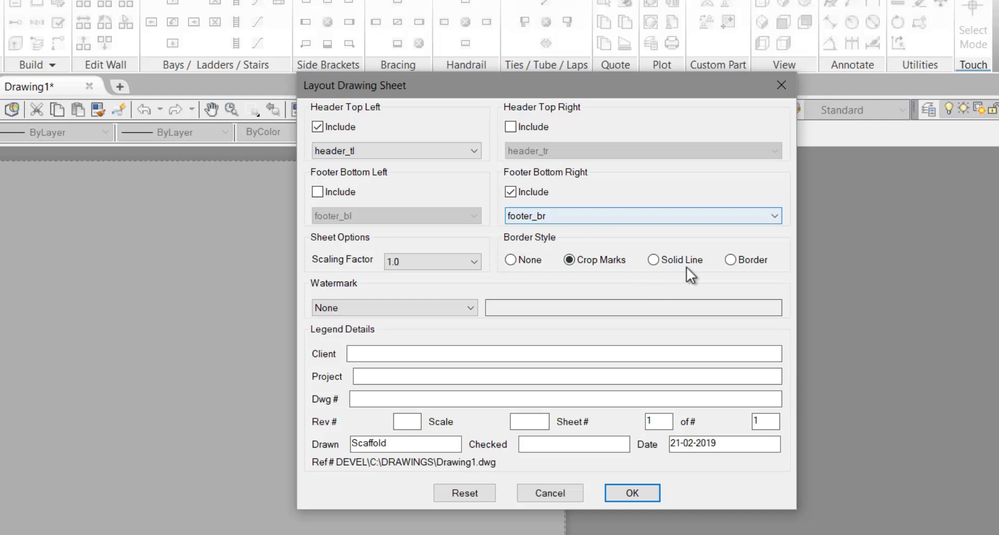
left_click(355, 398)
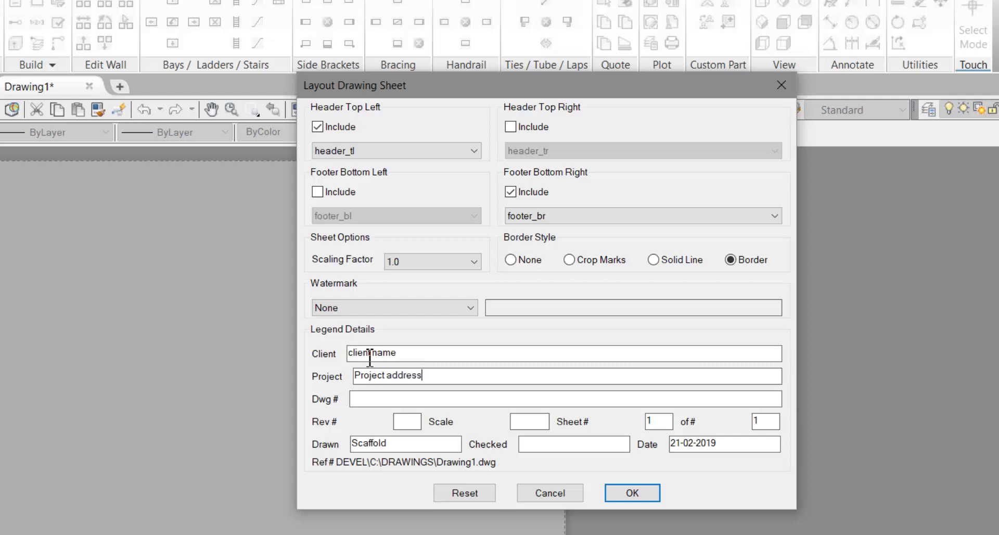
left_click(632, 493)
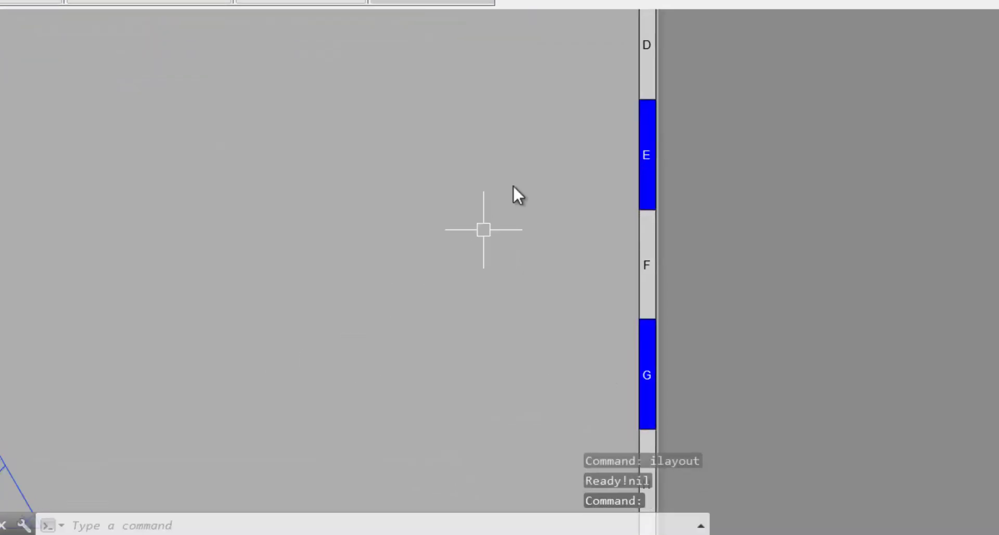
Step: Zoom and pan to inspect the new title block along the sheet's bottom border
scroll(647, 155, "down", 5)
scroll(554, 244, "up", 4)
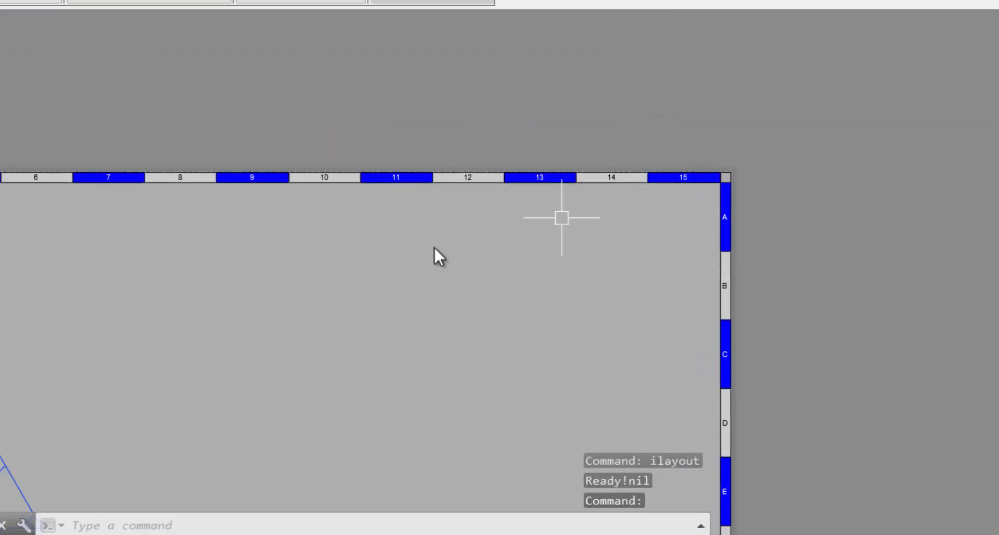
middle_click_drag(491, 413, 475, 98)
middle_click_drag(546, 453, 573, 250)
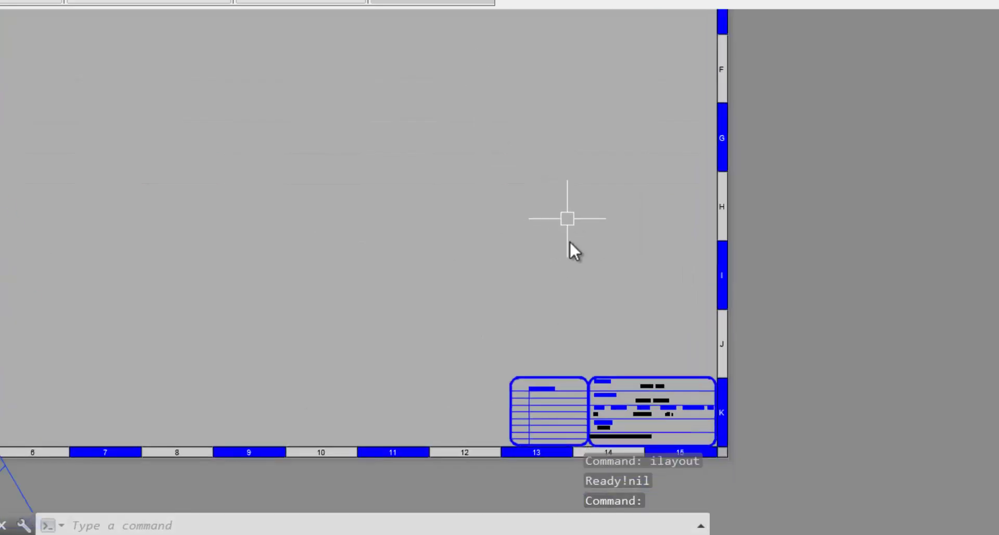
scroll(723, 424, "up", 4)
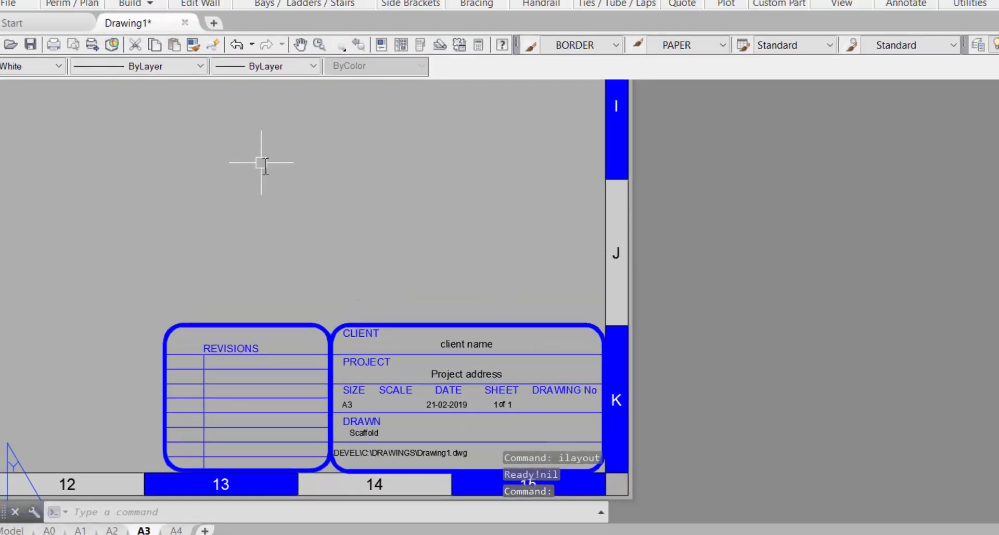
scroll(501, 164, "down", 4)
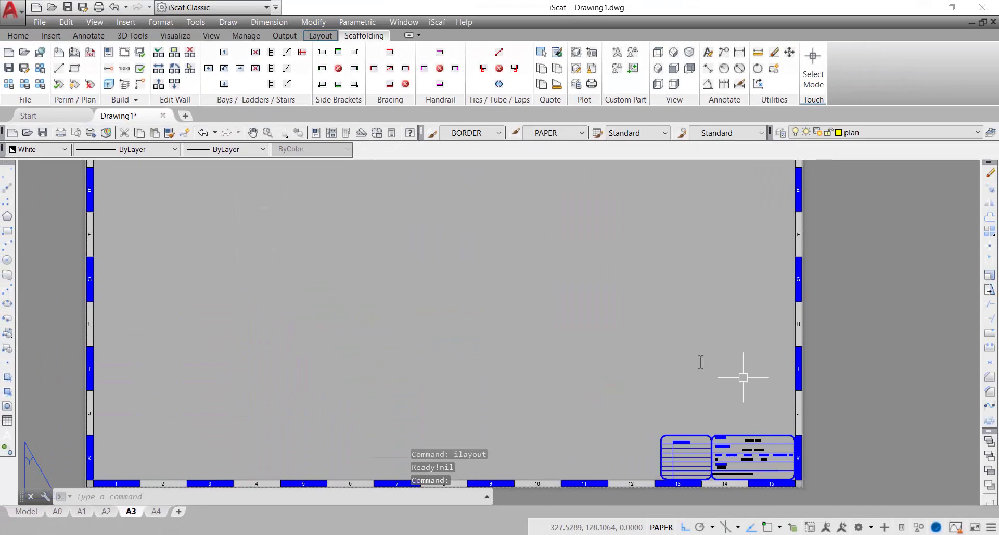
scroll(688, 359, "down", 2)
Step: Zoom extents with Z, E to show the whole A3 sheet, then bring up the Load Sections / Plan list
type("z")
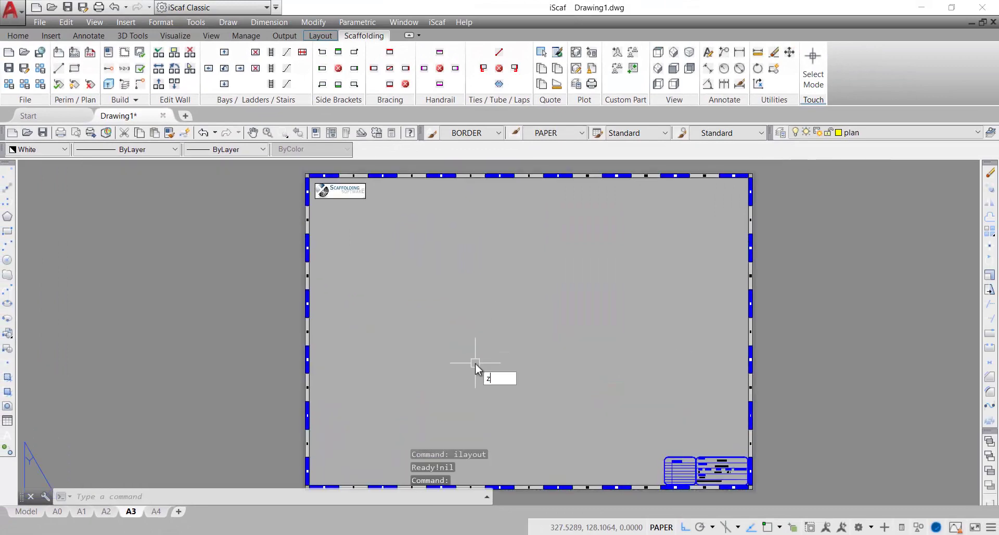
key("Return")
type("e")
key("Return")
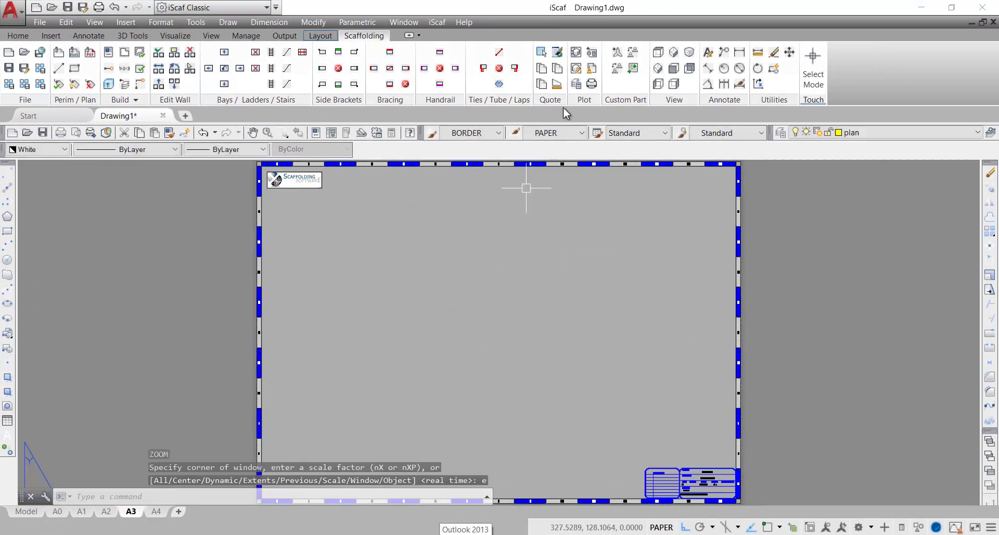
left_click(592, 52)
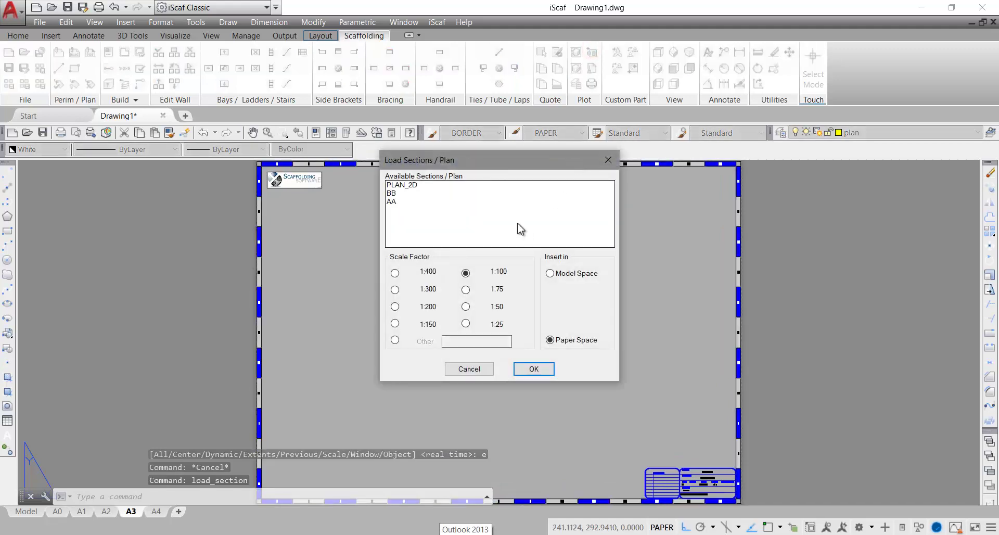
Step: Insert the PLAN_2D scaffold plan into the sheet's upper left
left_click(414, 186)
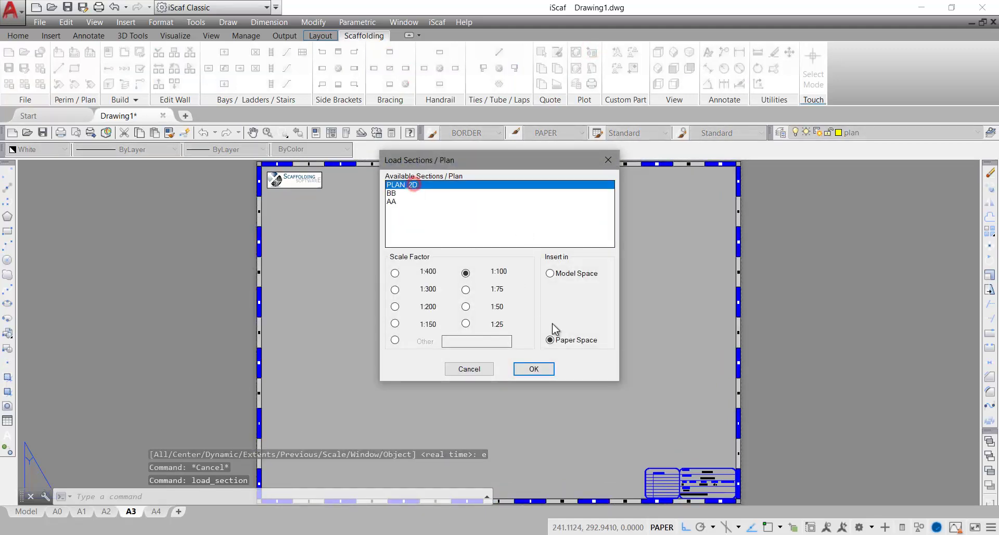
left_click(534, 368)
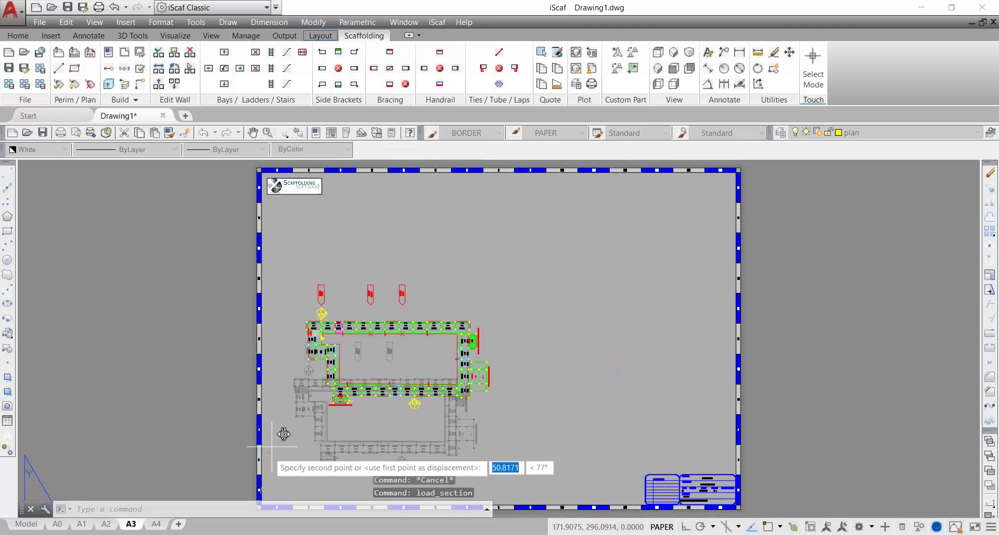
left_click(239, 374)
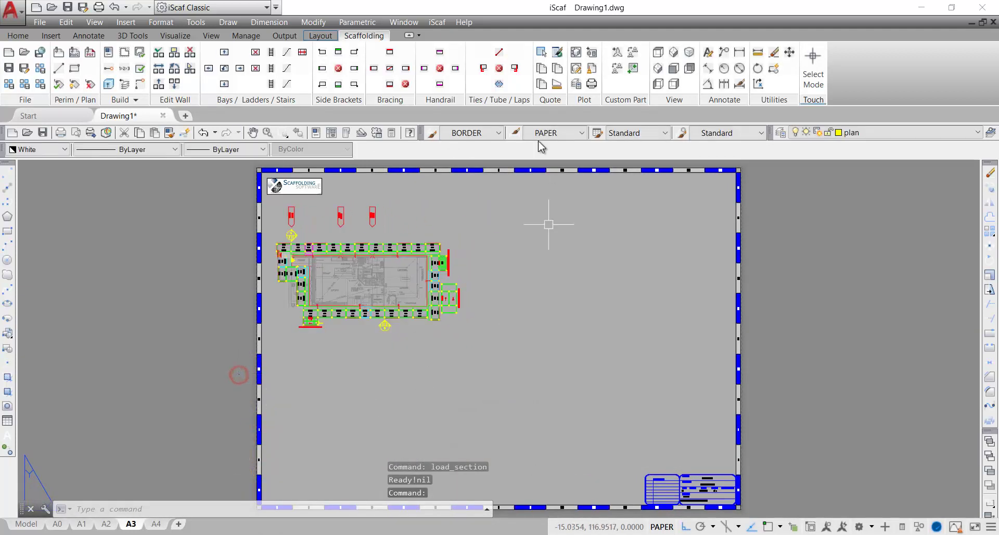
Step: Load section AA and place it to the right of the plan
left_click(592, 53)
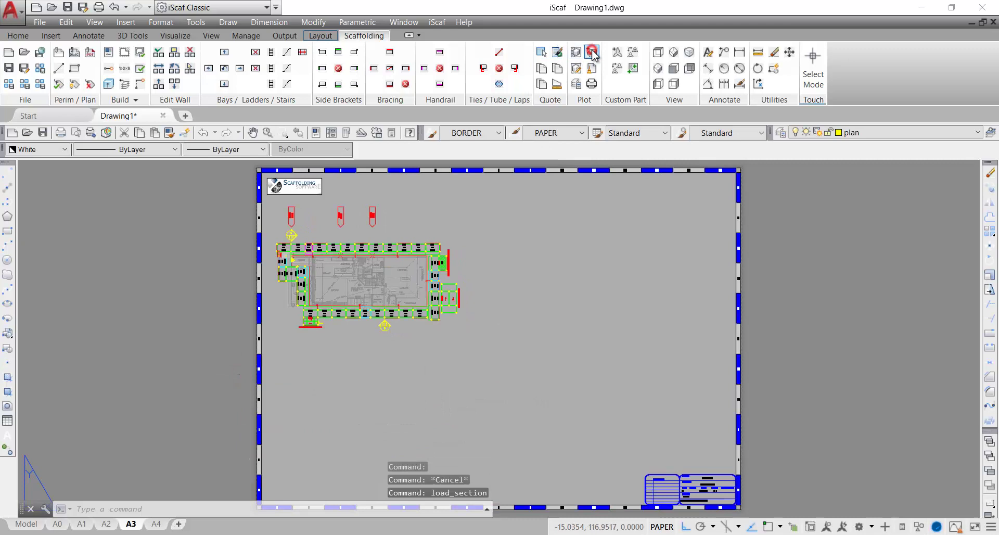
left_click(393, 201)
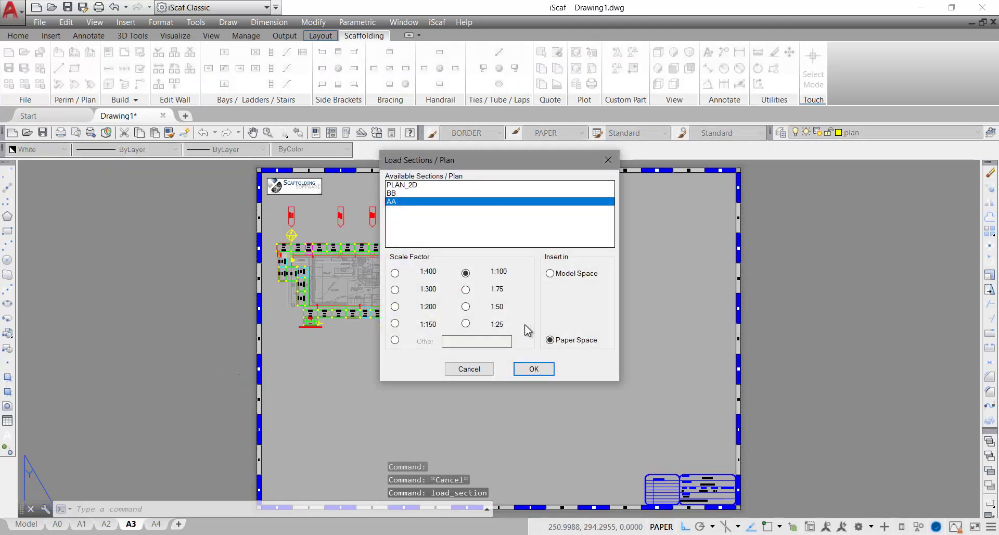
left_click(534, 369)
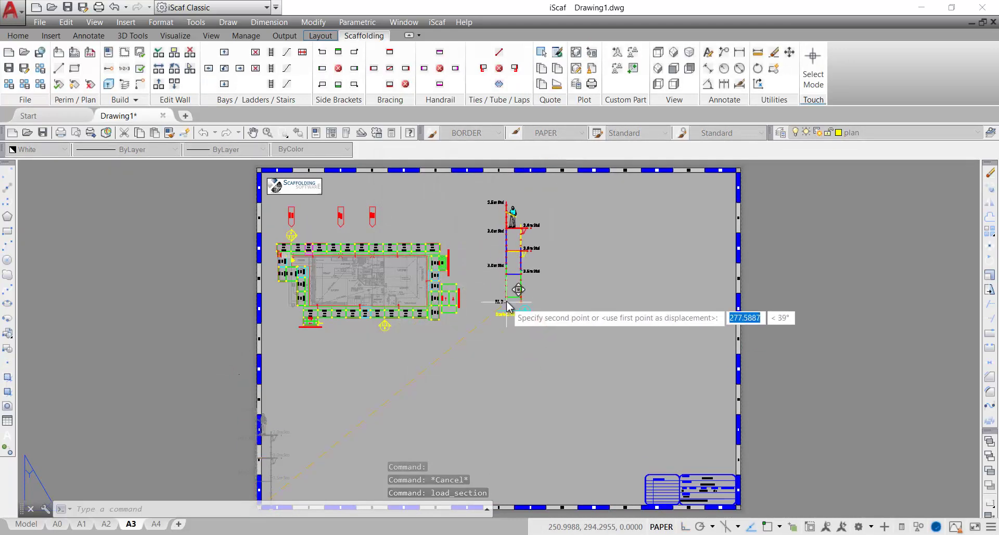
scroll(494, 312, "up", 1)
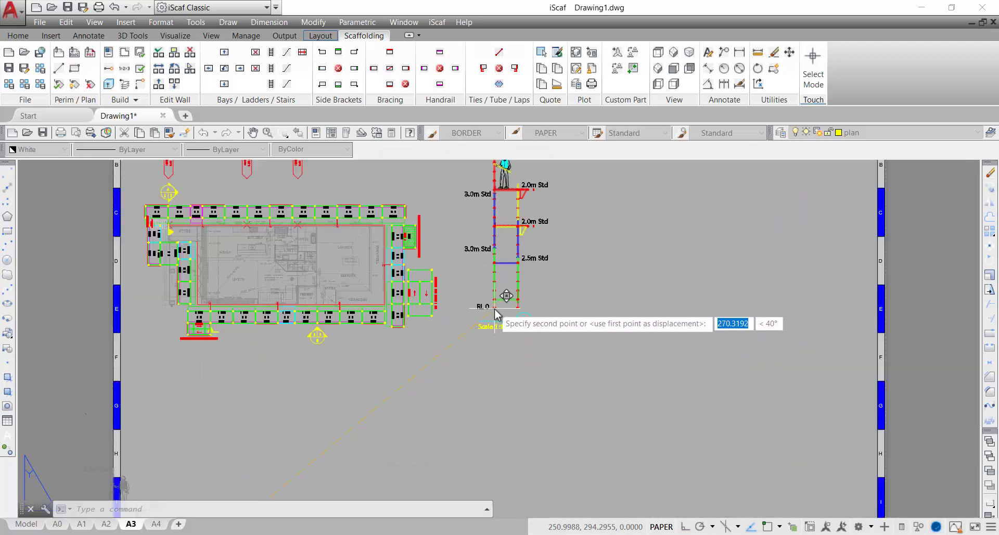
scroll(494, 319, "down", 1)
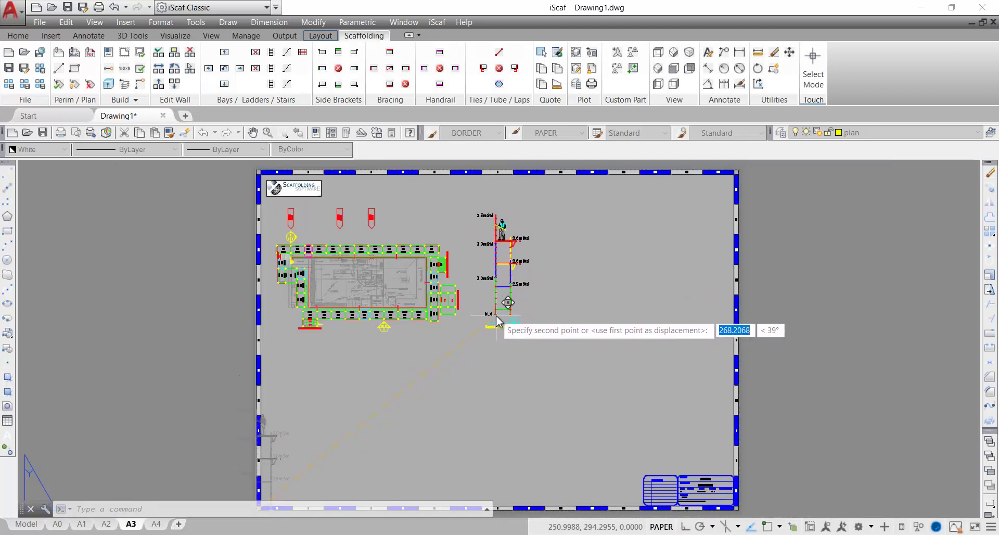
left_click(497, 320)
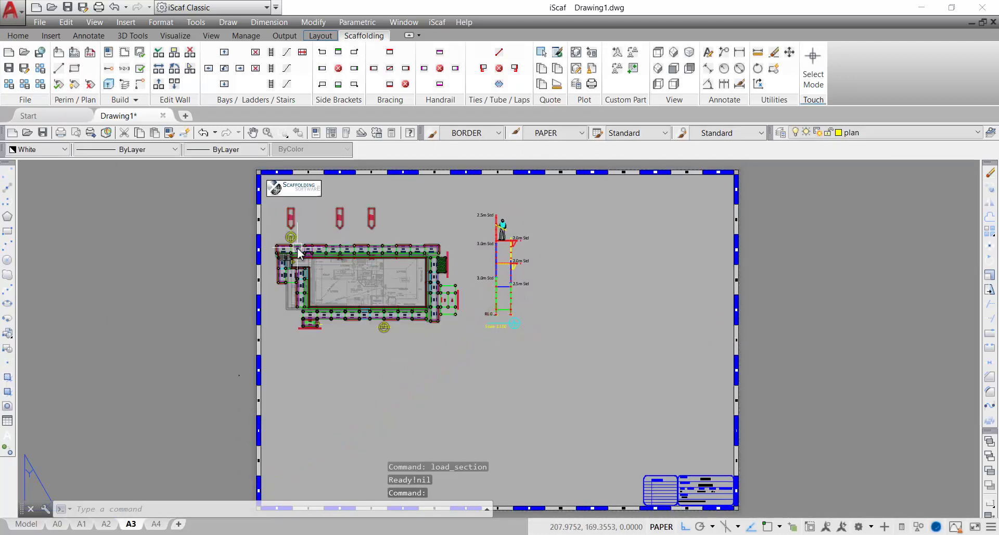
scroll(312, 281, "up", 3)
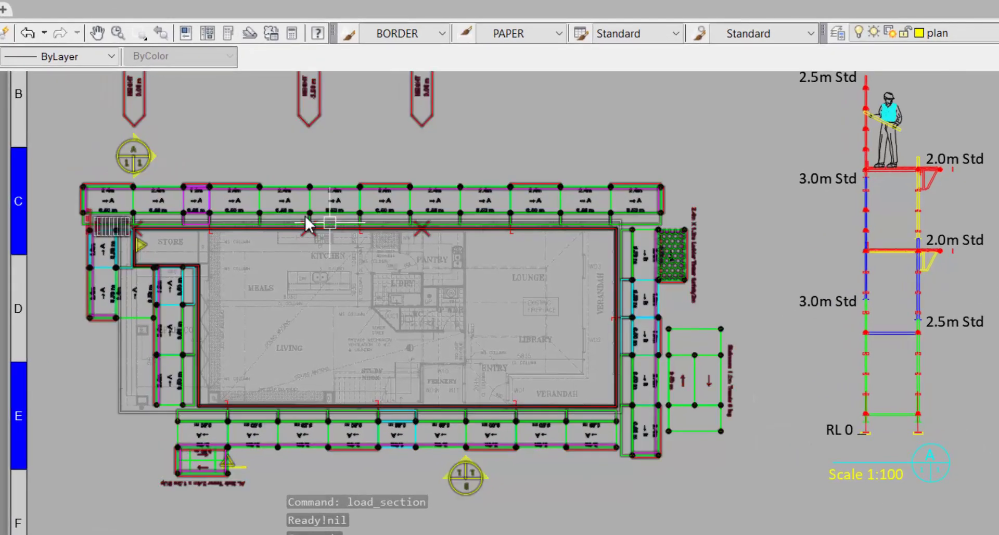
scroll(921, 359, "down", 3)
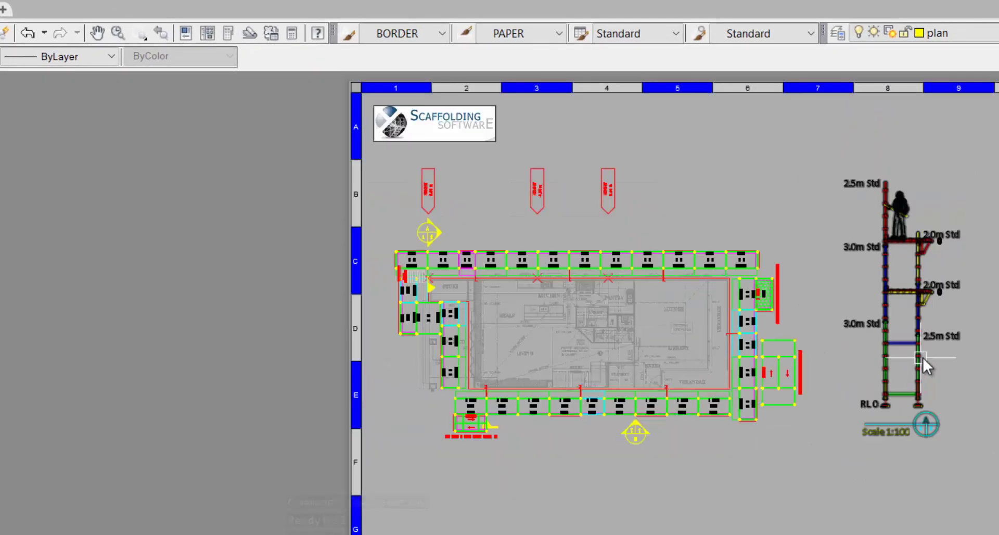
mouse_move(923, 358)
middle_mouse_down()
mouse_move(759, 282)
mouse_move(755, 289)
middle_mouse_up()
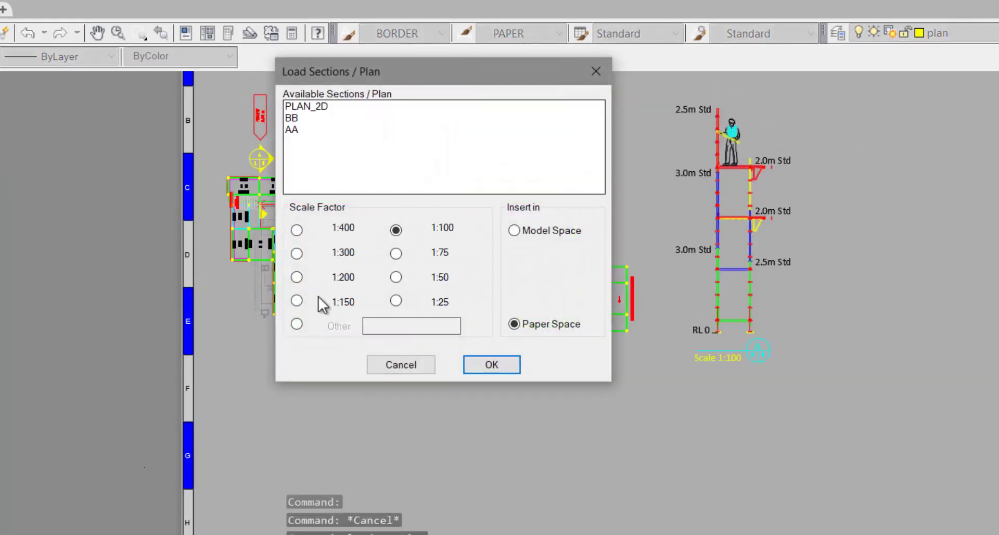
Step: Load section BB at 1:200 scale and drop it onto the sheet below the plan
left_click(296, 277)
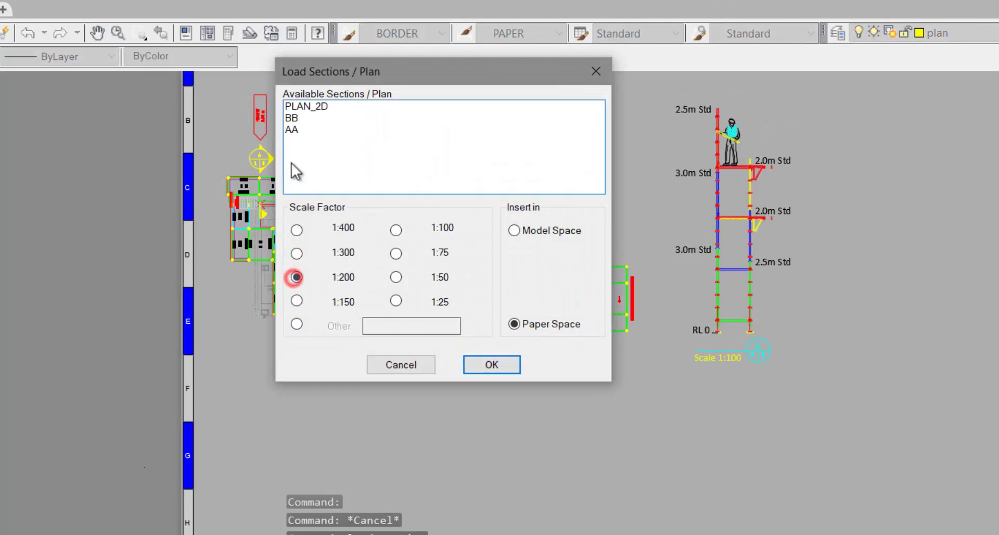
left_click(291, 118)
left_click(492, 367)
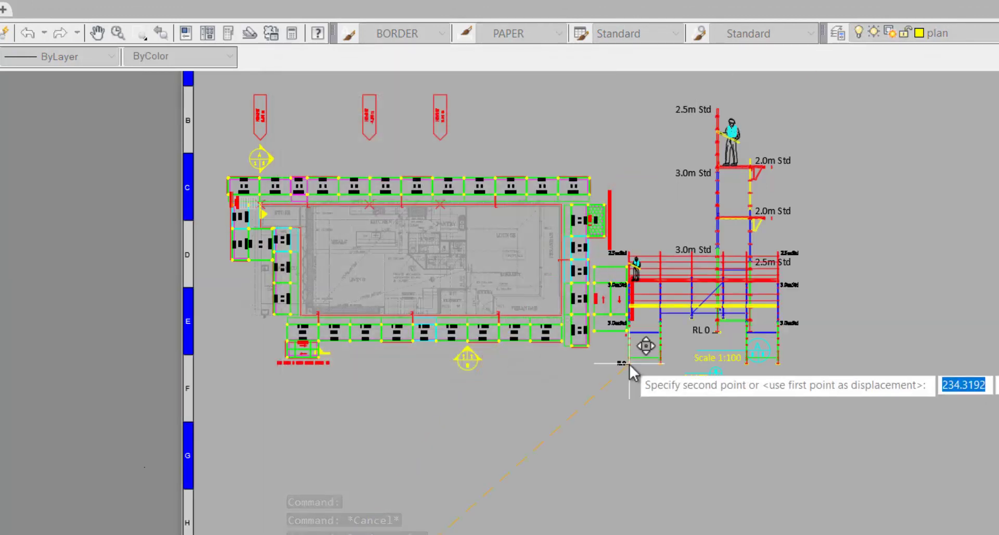
left_click(323, 498)
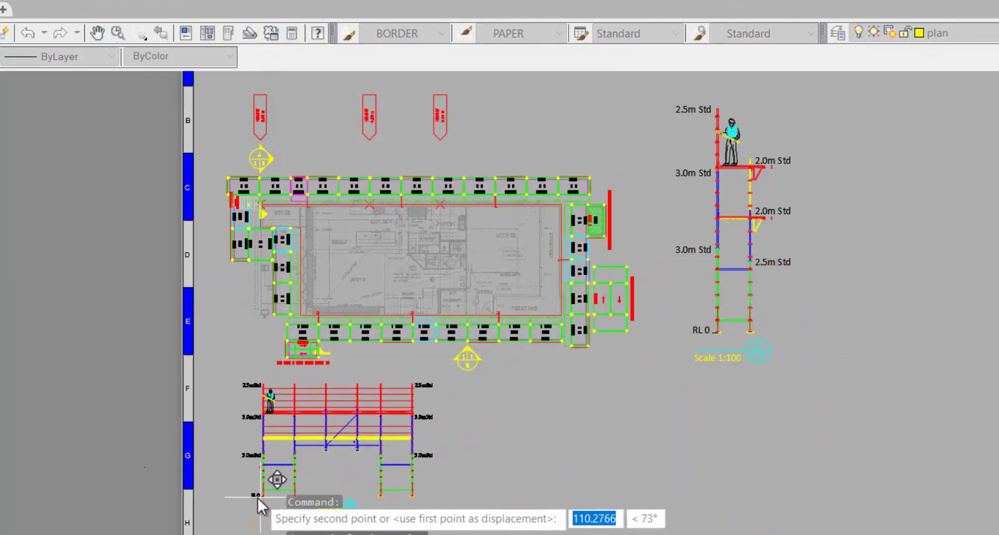
left_click(303, 497)
Step: Move section BB into its final position directly below the scaffold plan
left_click(298, 494)
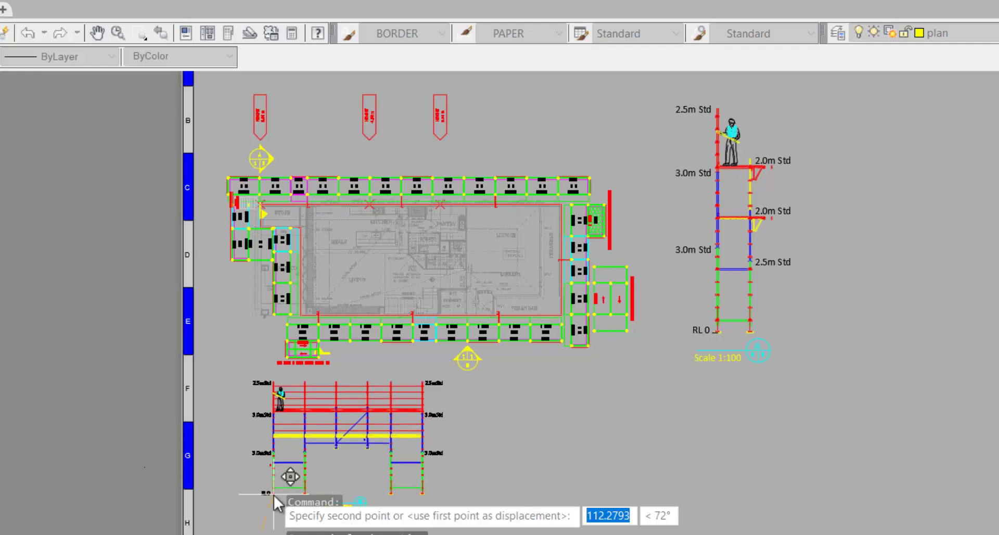
key("Escape")
middle_click_drag(288, 483, 283, 391)
left_click(284, 392)
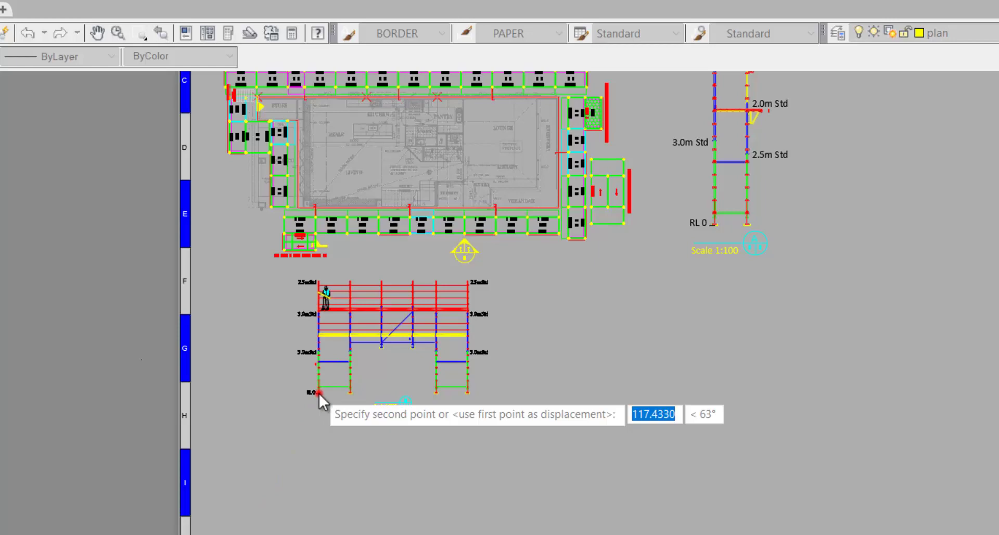
left_click(319, 393)
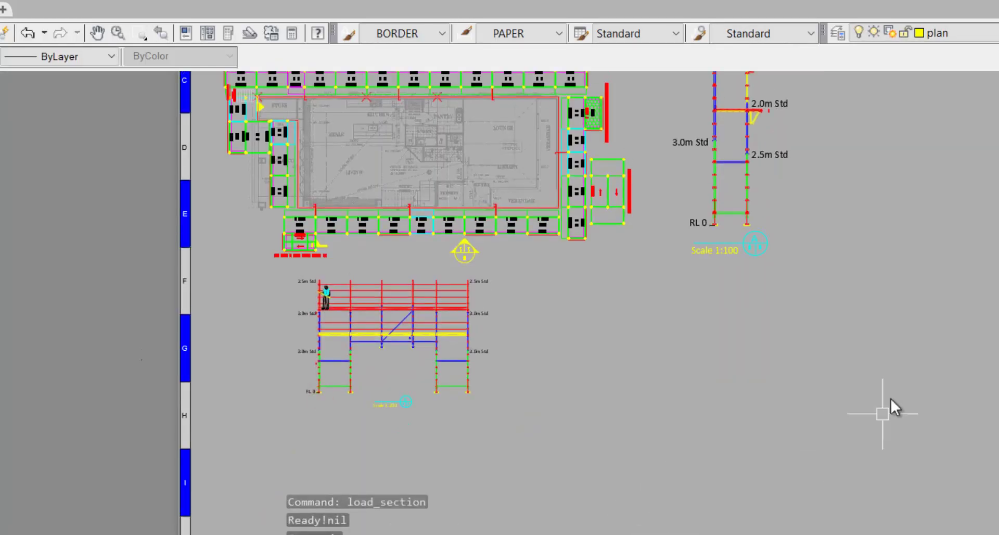
middle_click_drag(863, 393, 794, 394)
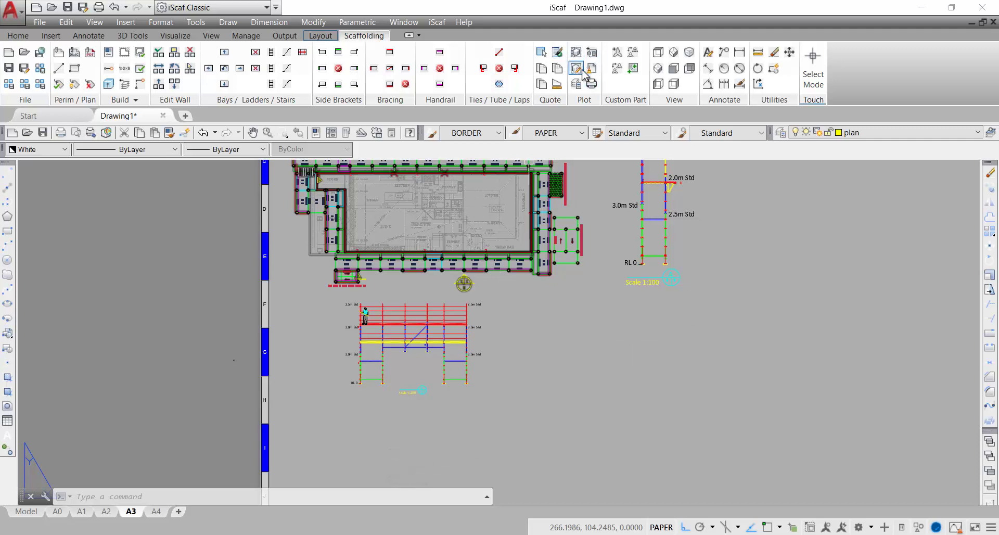
Step: Create a single rectangular viewport on the sheet beside section BB
left_click(577, 69)
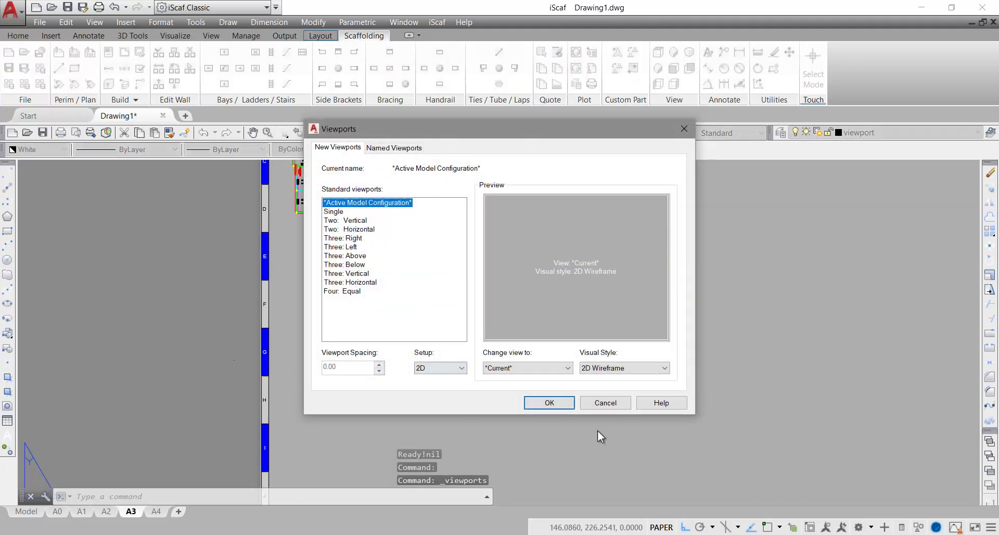
left_click(565, 404)
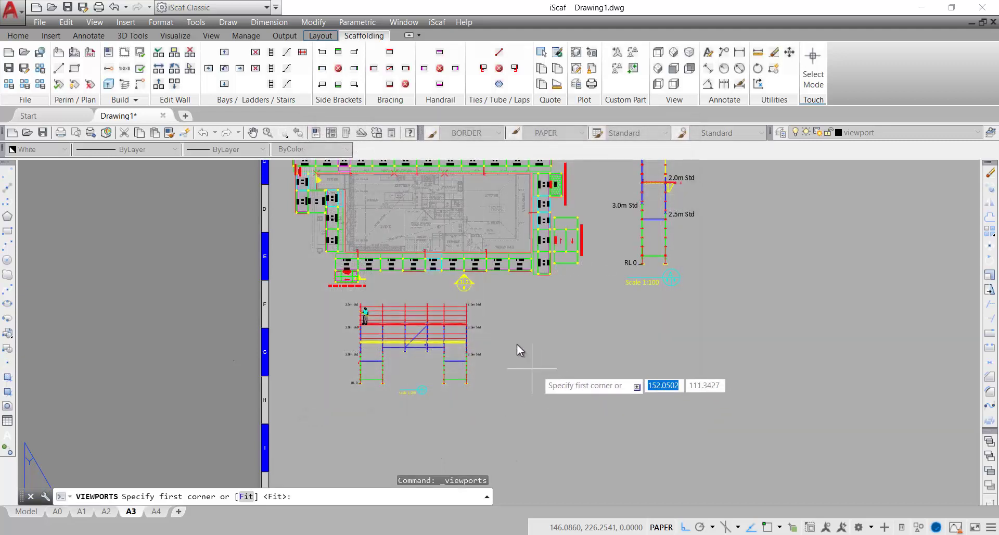
left_click(530, 311)
left_click(796, 486)
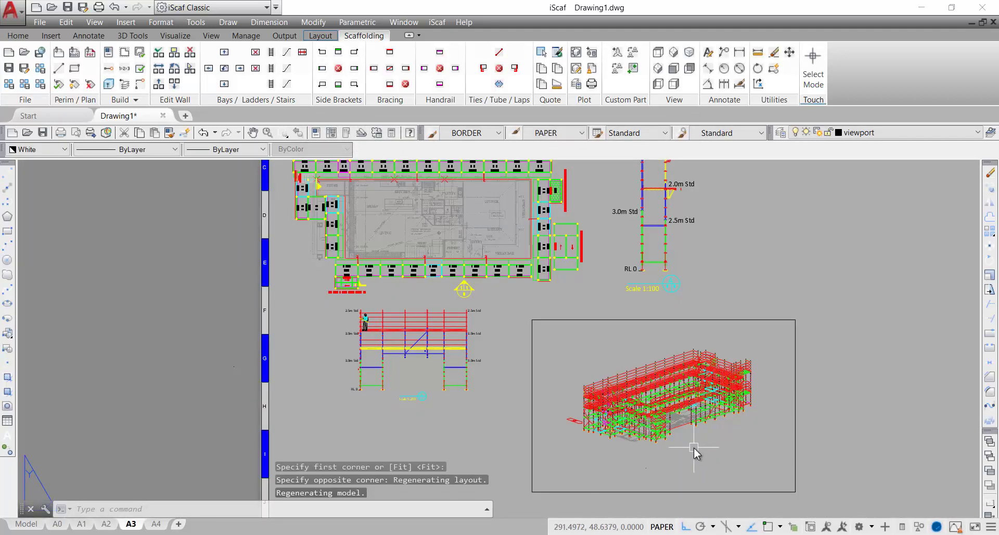
Step: Inside the new viewport, zoom, pan and orbit to a close-up 3D view of the scaffold
double_click(694, 447)
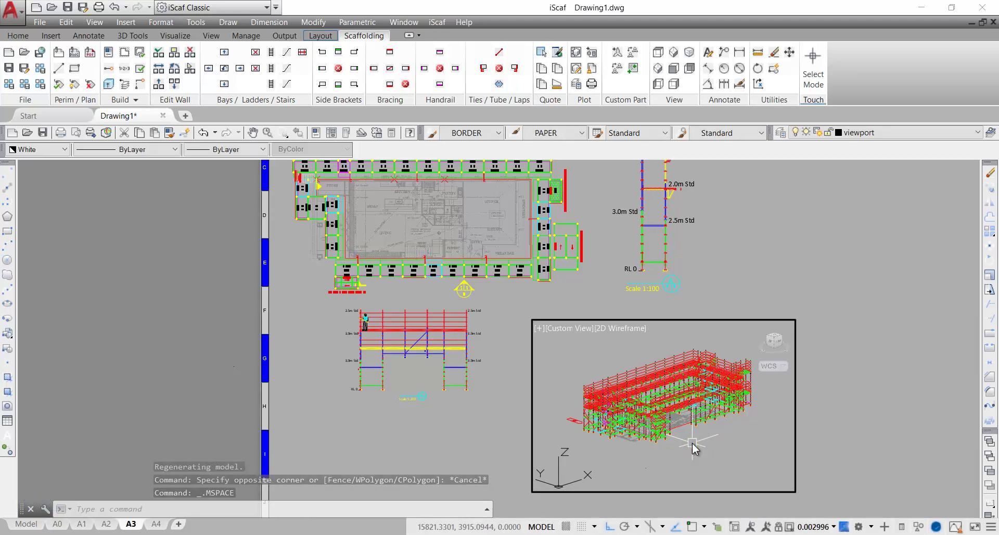
left_click(693, 446)
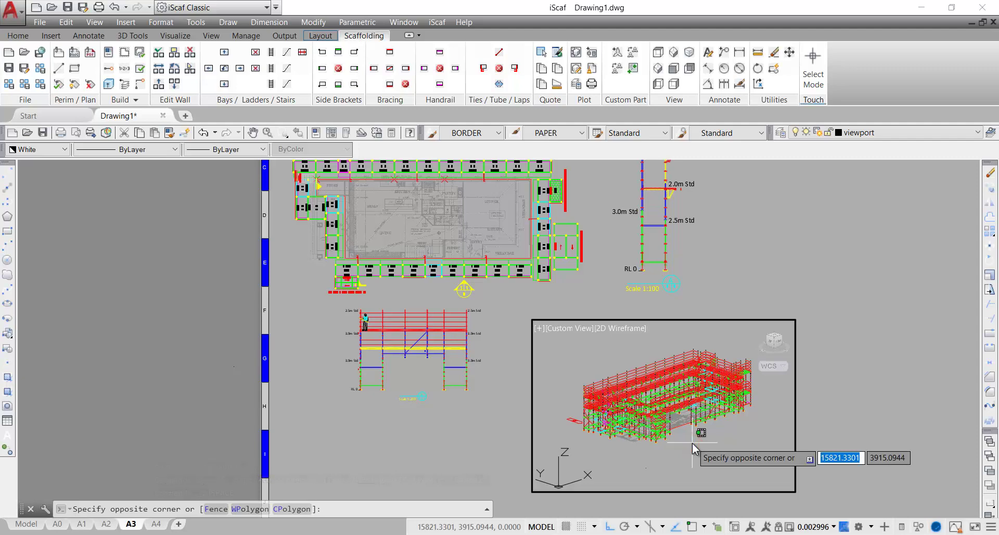
key("Escape")
scroll(687, 441, "up", 4)
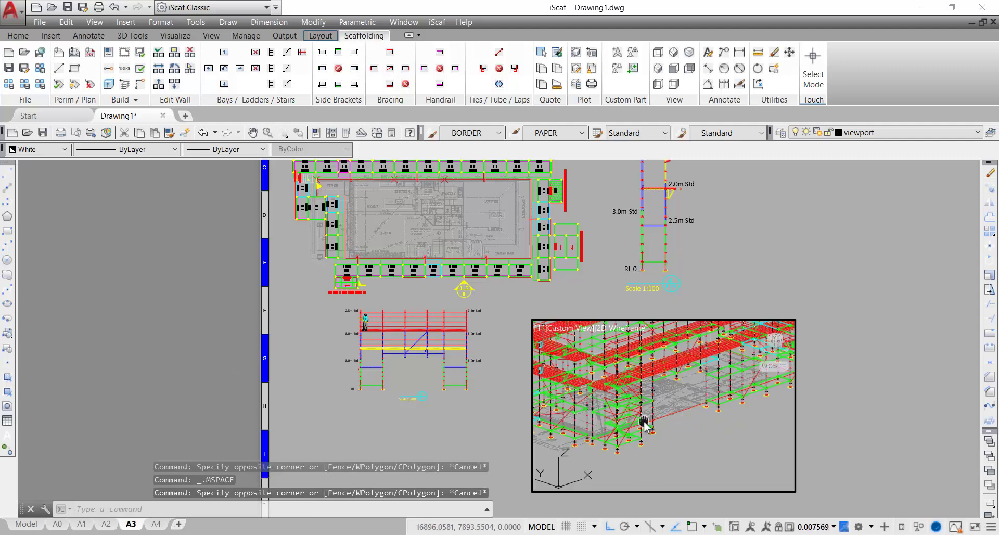
middle_click_drag(641, 413, 697, 440)
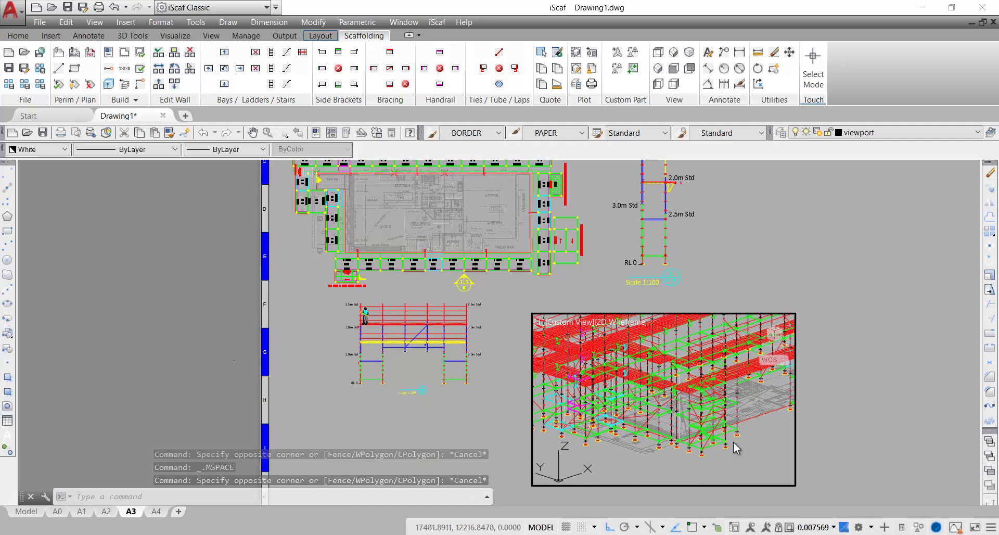
mouse_move(736, 448)
middle_mouse_down("shift")
mouse_move(774, 429)
mouse_move(741, 454)
mouse_move(752, 450)
middle_mouse_up("shift")
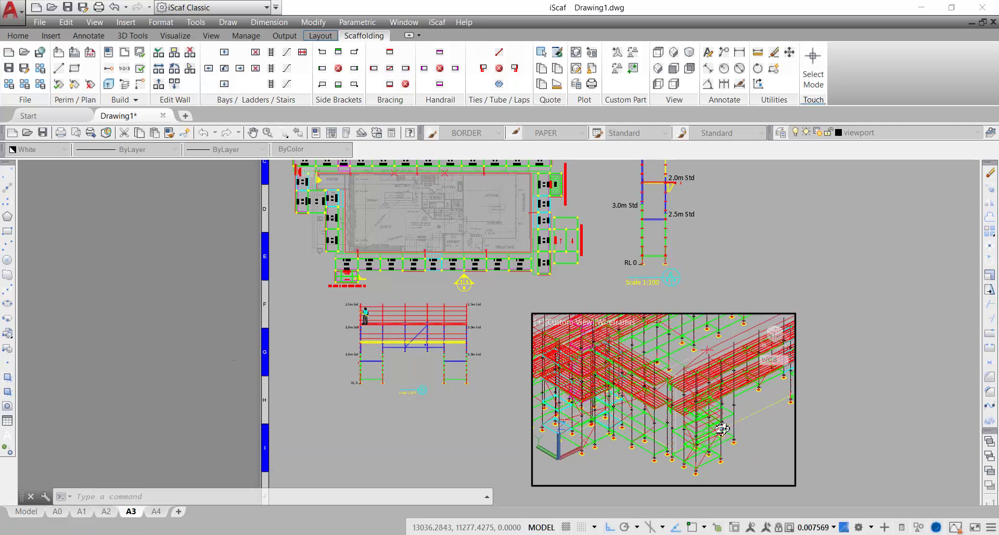
Step: Set the 3D viewport's visual style to Conceptual
left_click(624, 328)
left_click(645, 368)
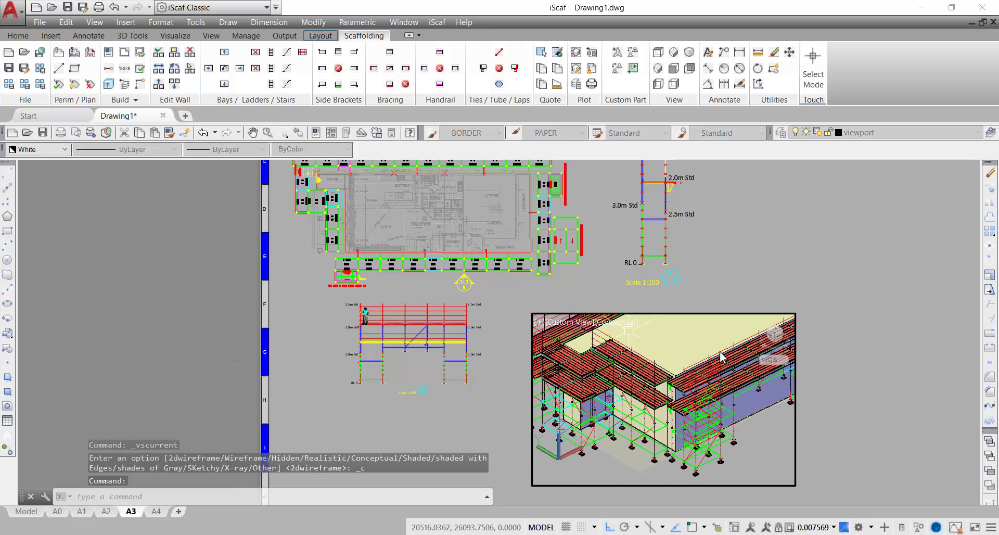
left_click(894, 378)
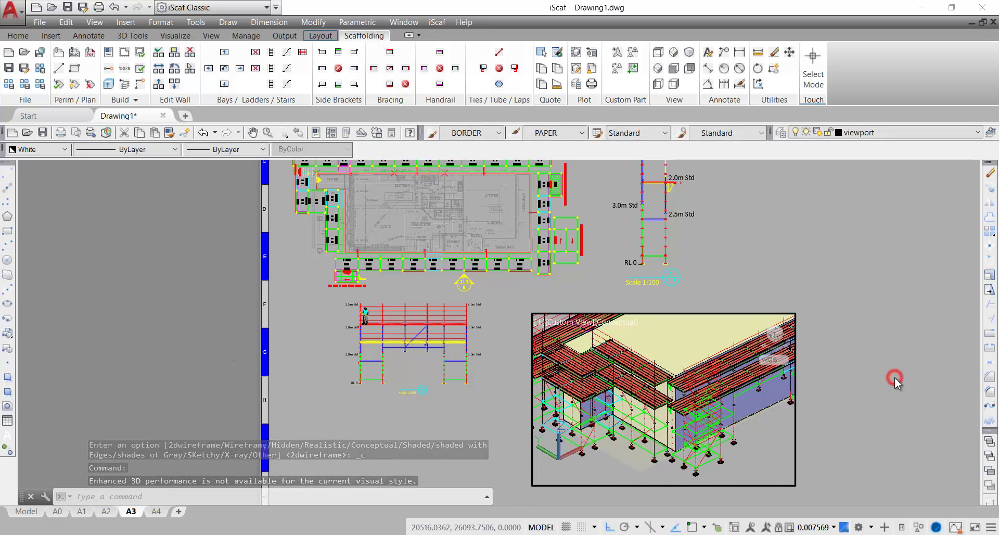
Step: Return to paper space and zoom extents to show the whole A3 sheet
double_click(879, 341)
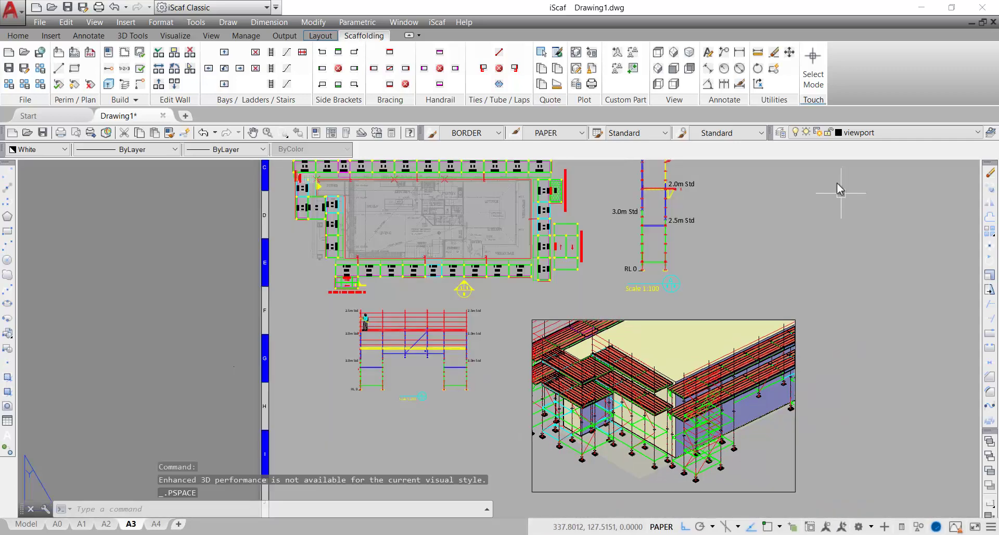
type("Z")
key("Return")
type("e")
key("Return")
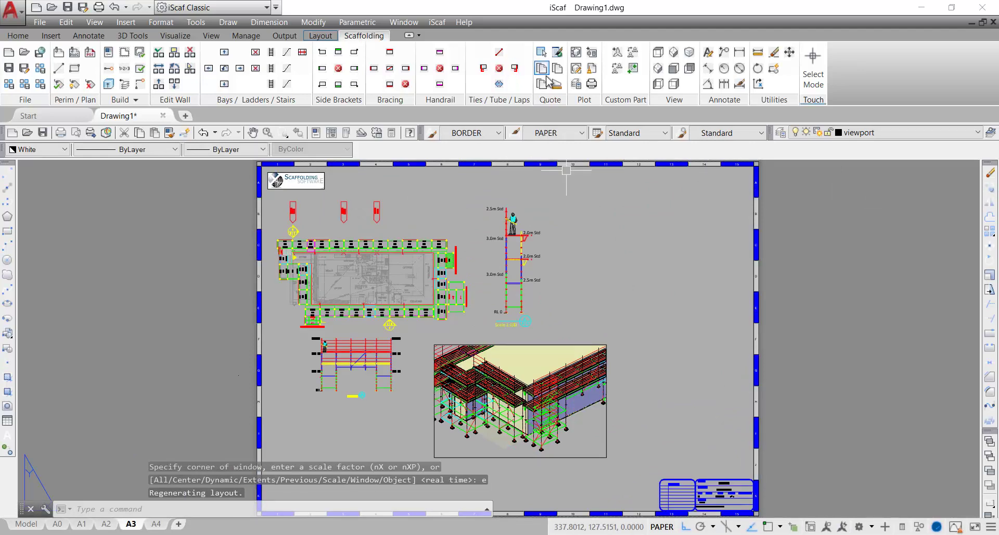
Step: Add a second single viewport in the upper right of the sheet beside section AA
left_click(576, 68)
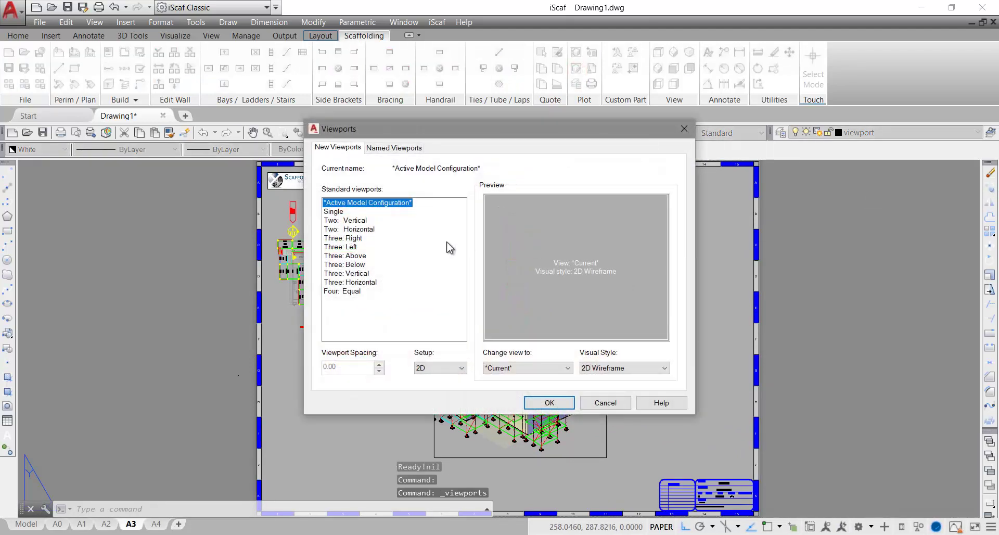
left_click(562, 402)
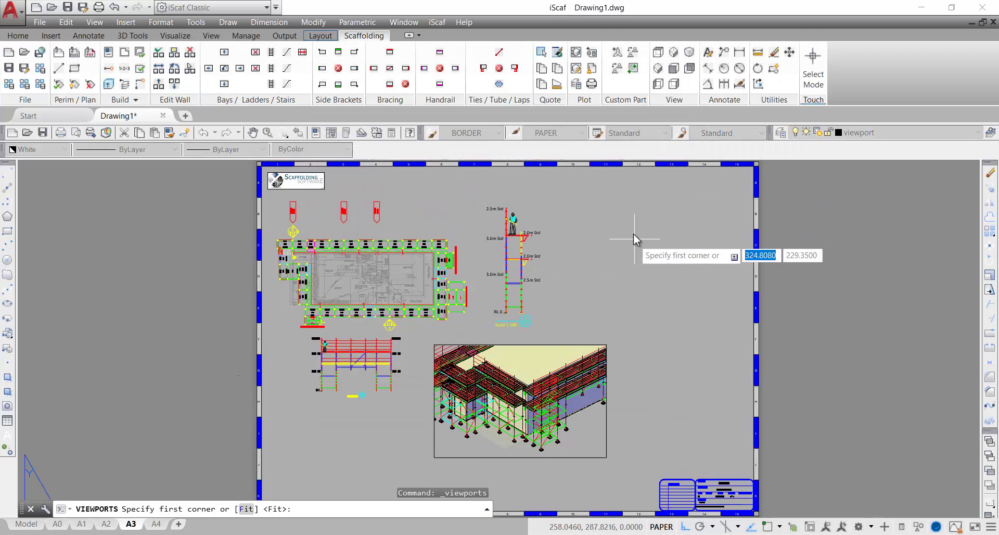
left_click(585, 208)
left_click(721, 312)
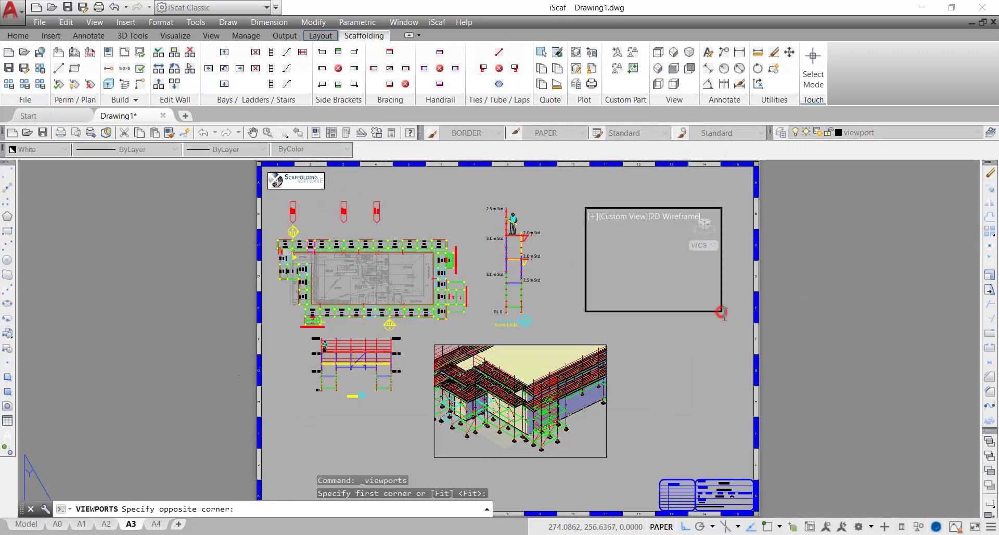
Step: Set that viewport to the Front view and zoom and pan the elevation into frame
double_click(668, 285)
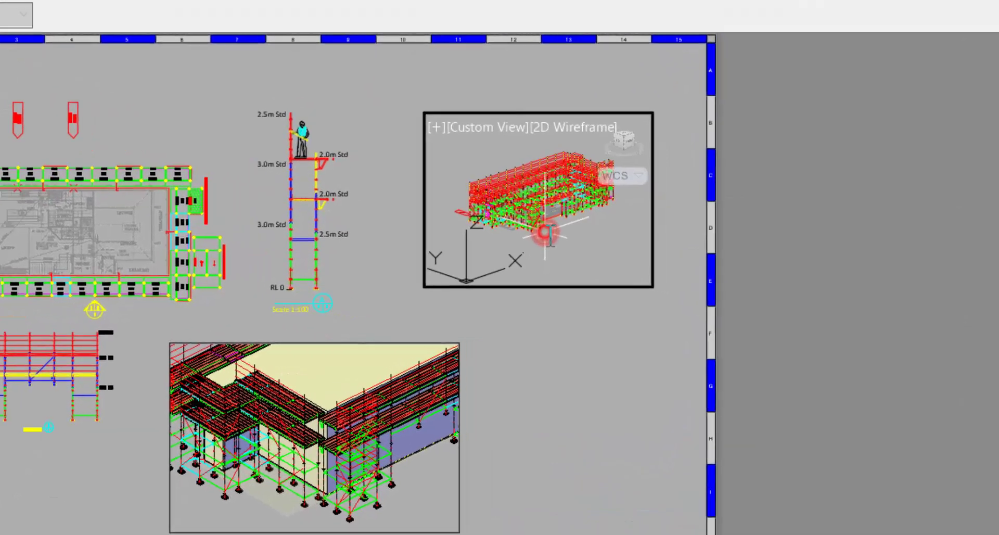
scroll(525, 198, "up", 6)
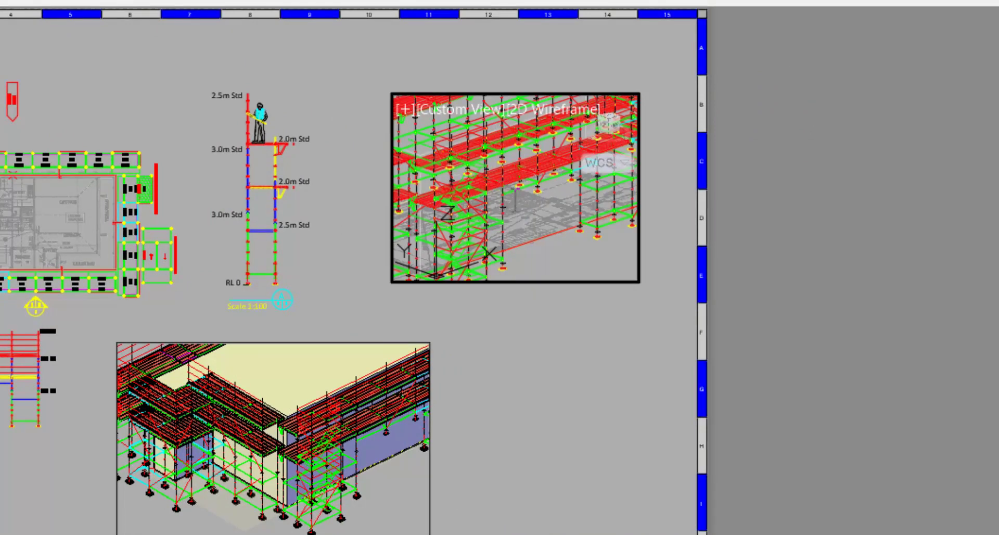
mouse_move(514, 199)
middle_mouse_down("shift")
mouse_move(584, 201)
mouse_move(573, 194)
middle_mouse_up("shift")
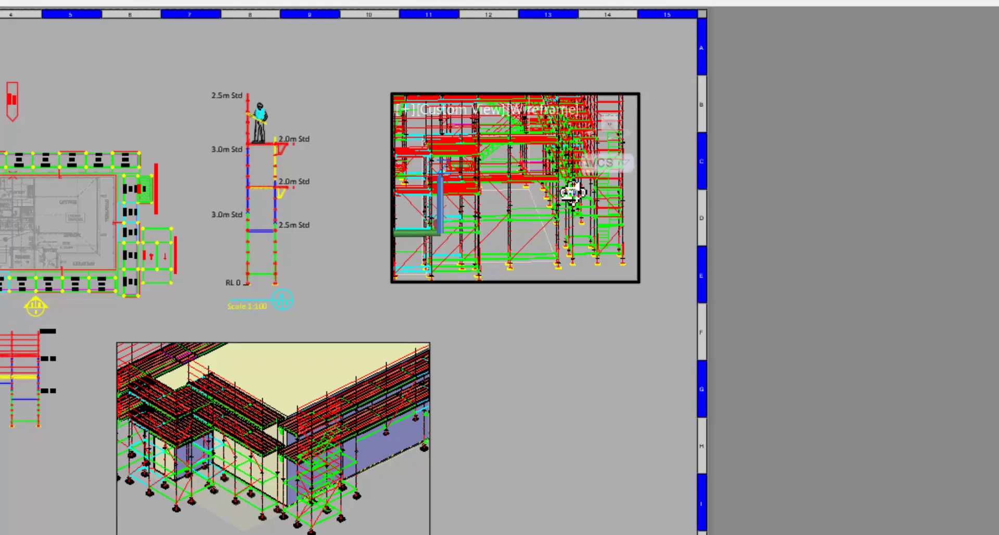
key("Escape")
scroll(521, 255, "up", 2)
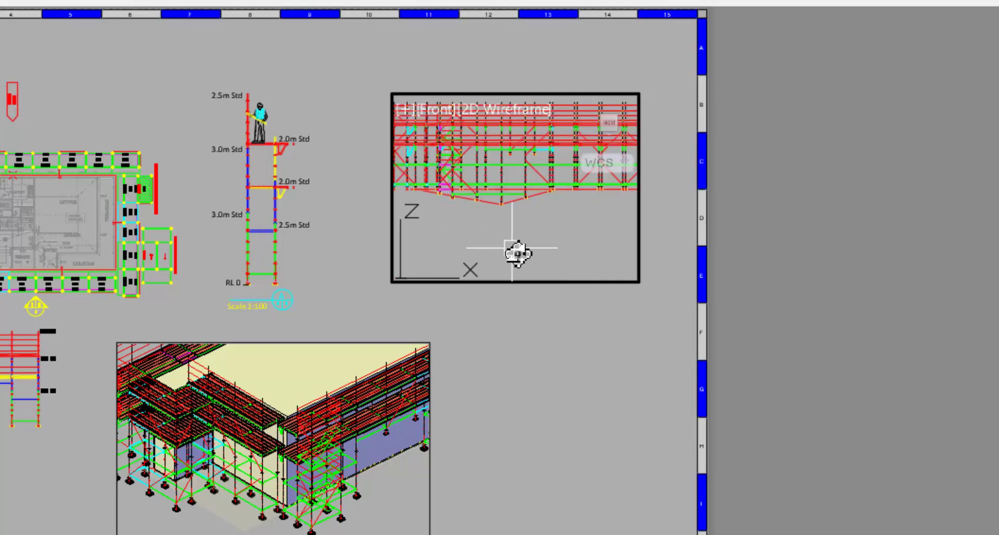
scroll(518, 253, "up", 2)
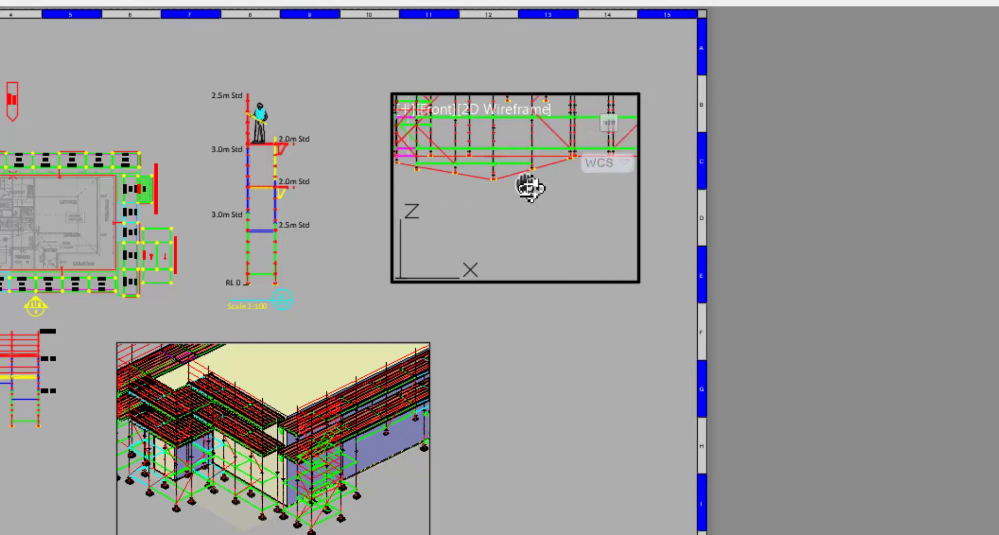
middle_click_drag(528, 187, 539, 274)
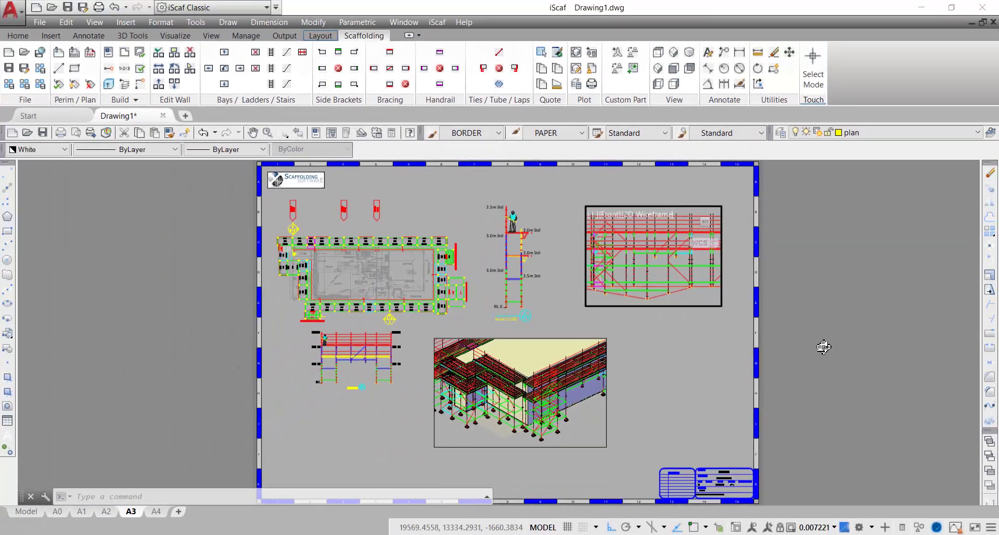
Step: Return to paper space and start File > Plot for the A3 sheet
double_click(717, 370)
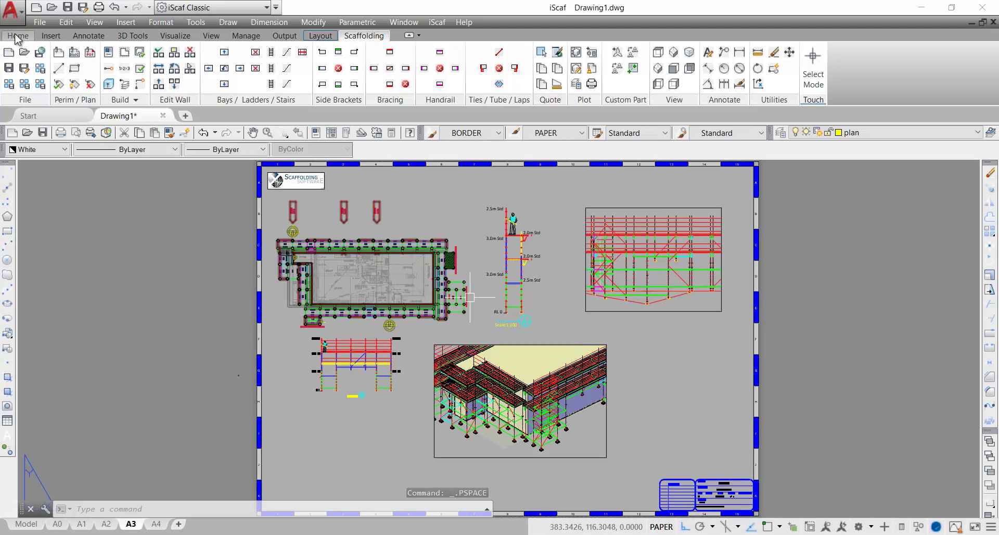
left_click(38, 22)
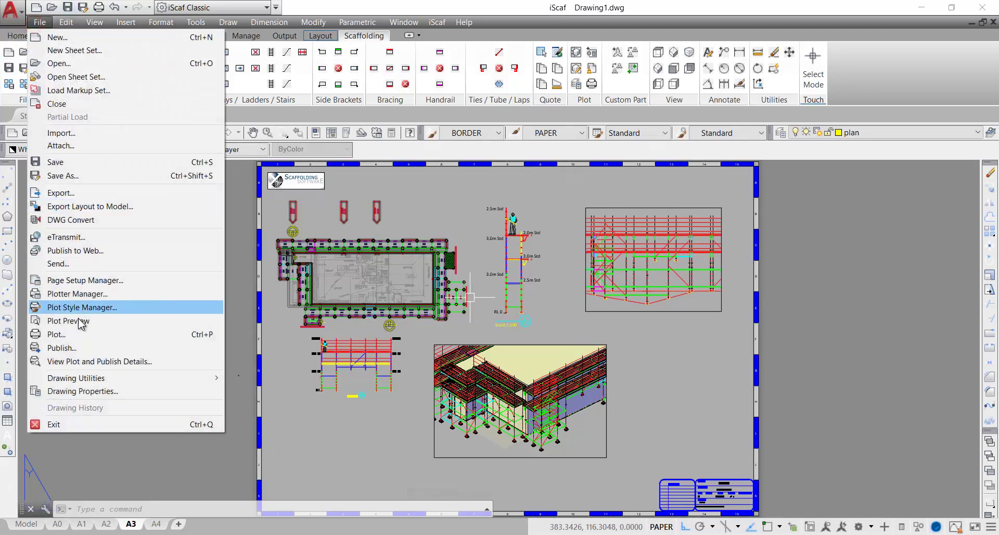
left_click(80, 334)
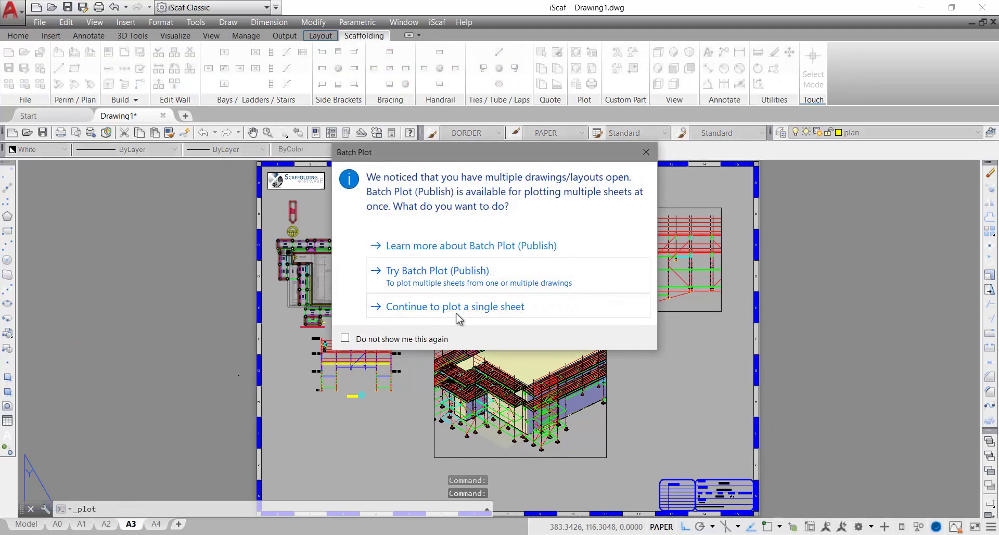
Step: Plot the single A3 sheet via DWG To PDF.pc3 and save it as Drawing1-A3.pdf
left_click(457, 309)
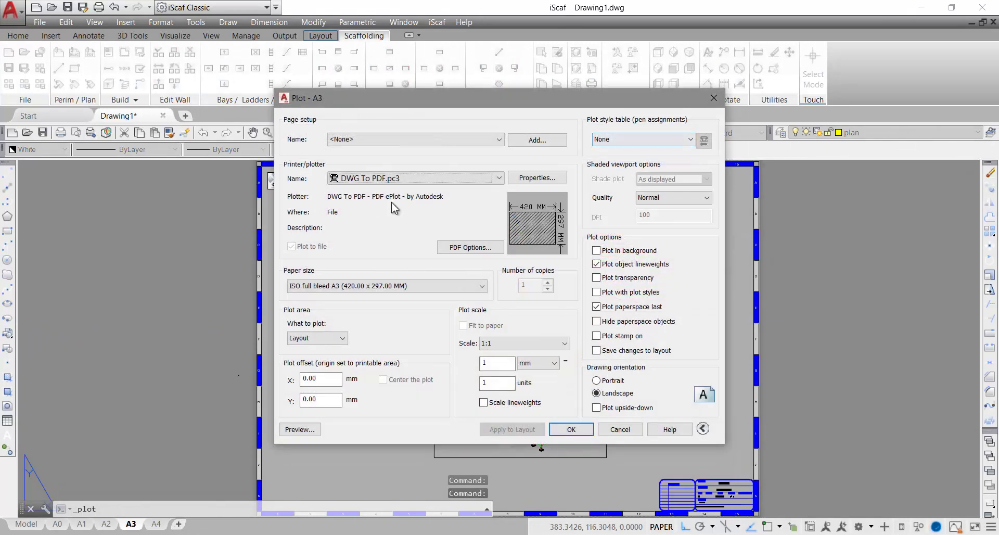
left_click(570, 430)
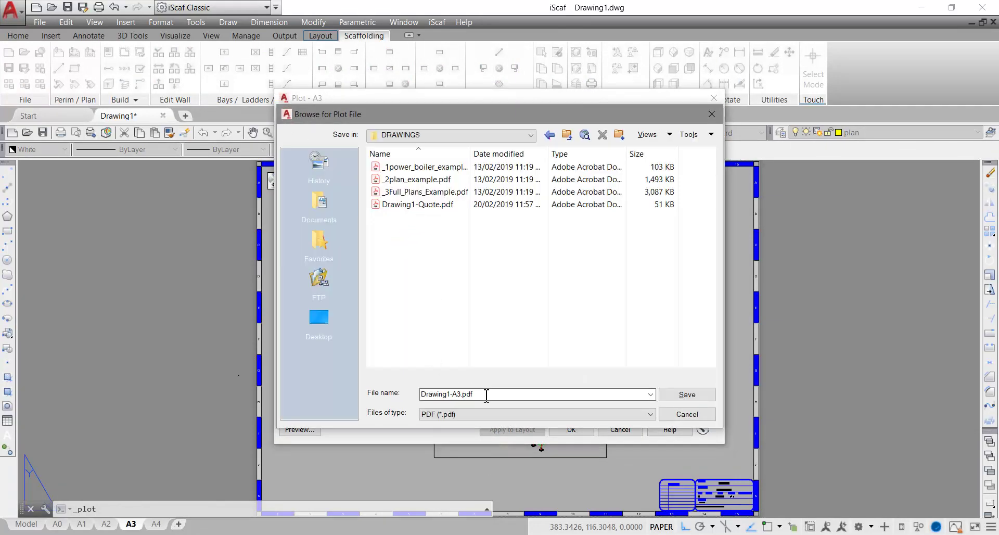
left_click(697, 398)
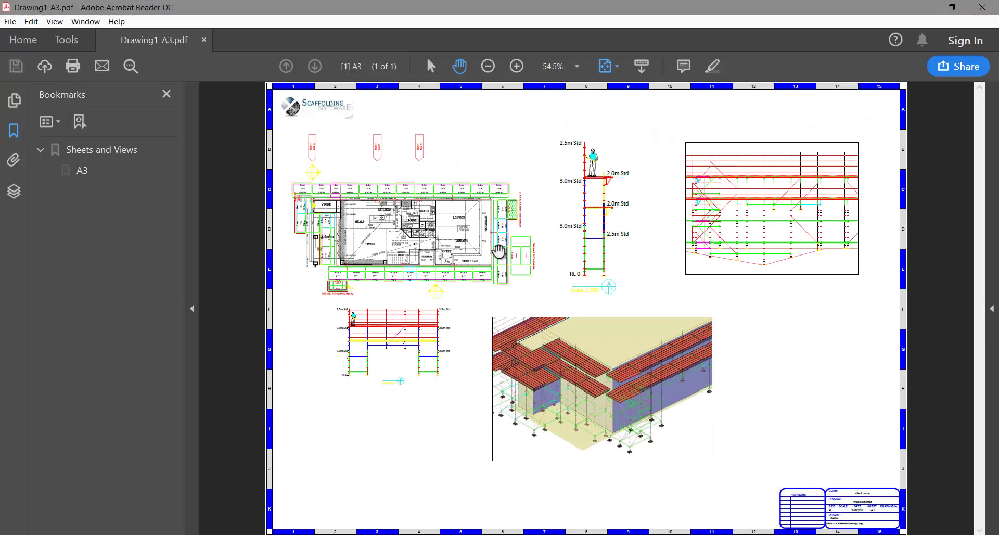
Step: Zoom into the plotted PDF, fit the page with Ctrl+0, then close Acrobat Reader
scroll(551, 256, "up", 3, "ctrl")
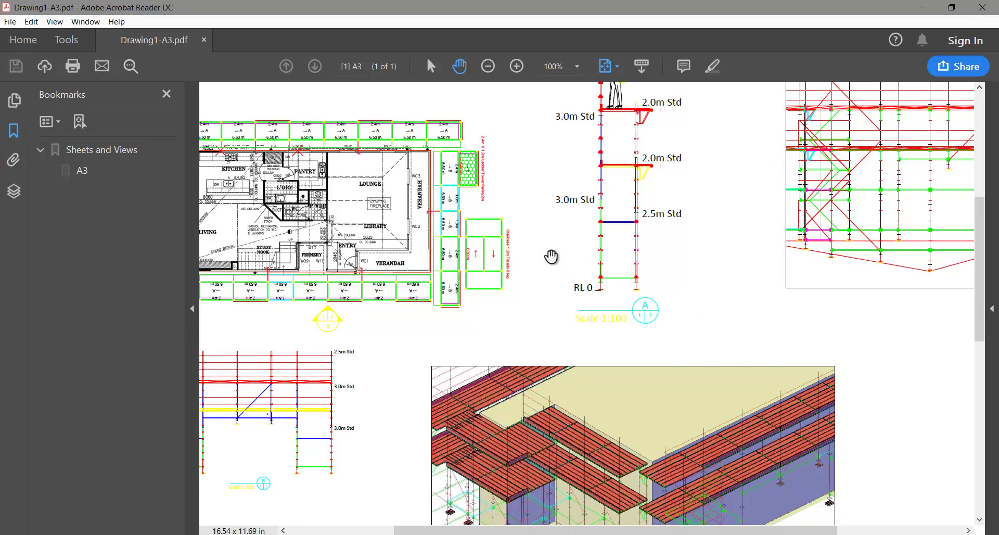
key("ctrl+0")
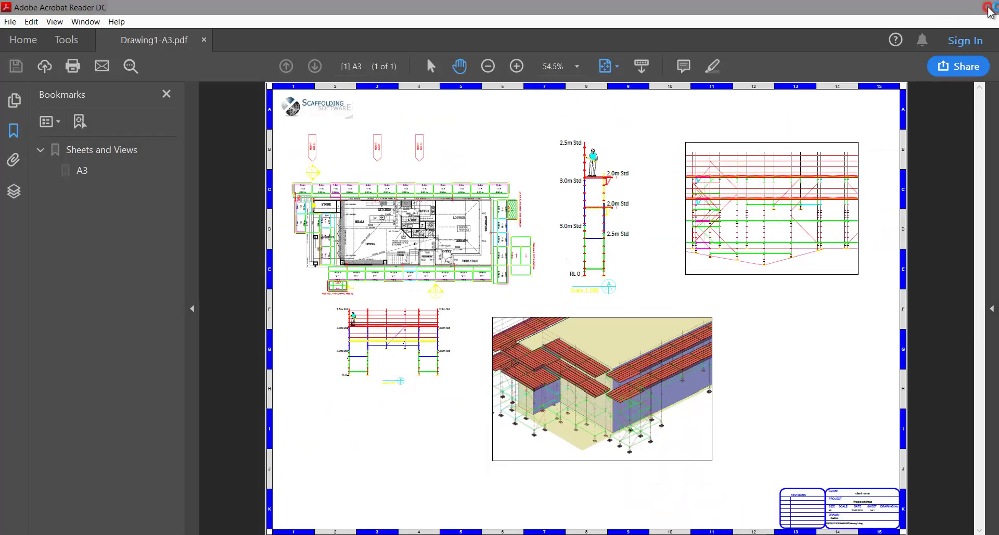
left_click(989, 7)
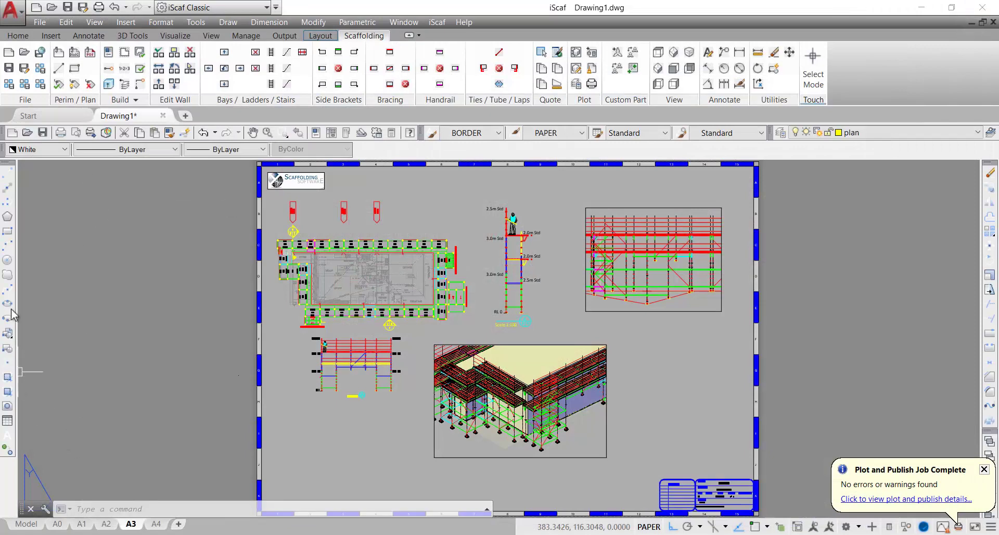
Step: Switch to model space in plan view (DP) and open a quote covering all 2565 scaffold parts
left_click(26, 523)
type("DP")
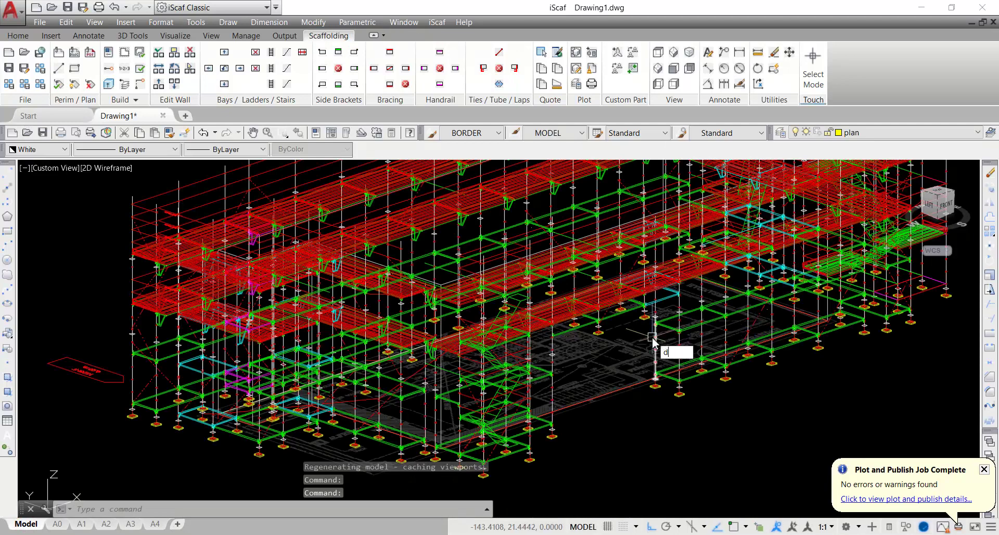
key("Return")
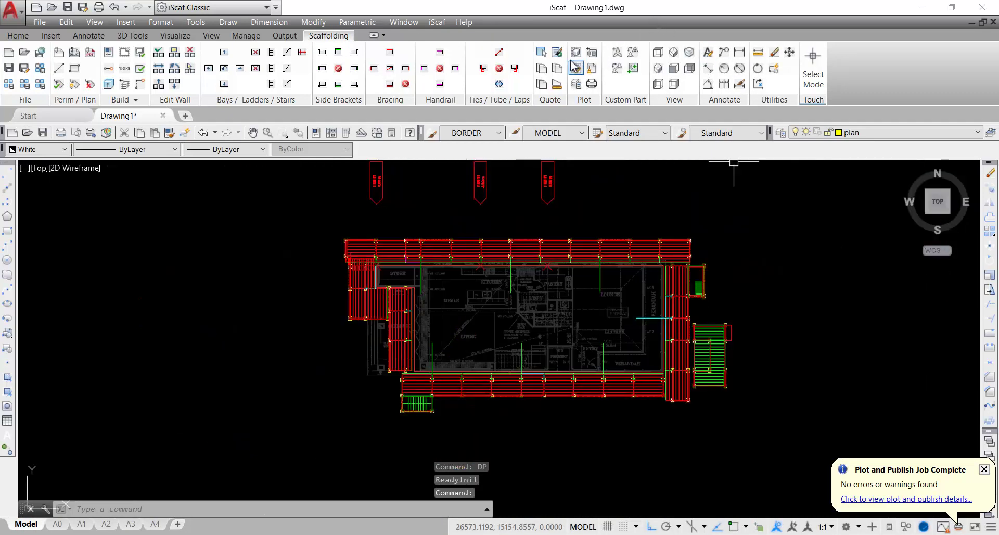
left_click(557, 52)
key("Return")
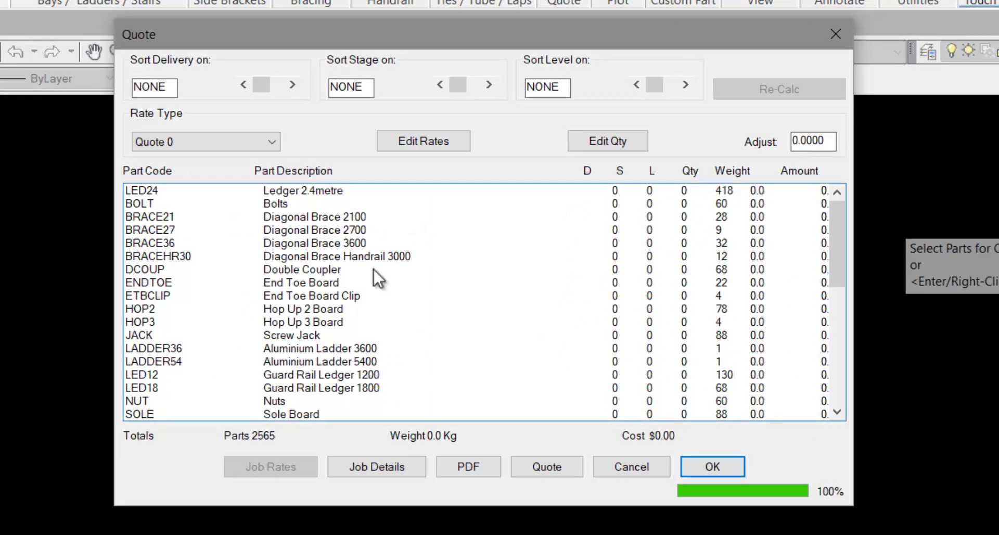
scroll(464, 288, "down", 8)
scroll(464, 288, "up", 5)
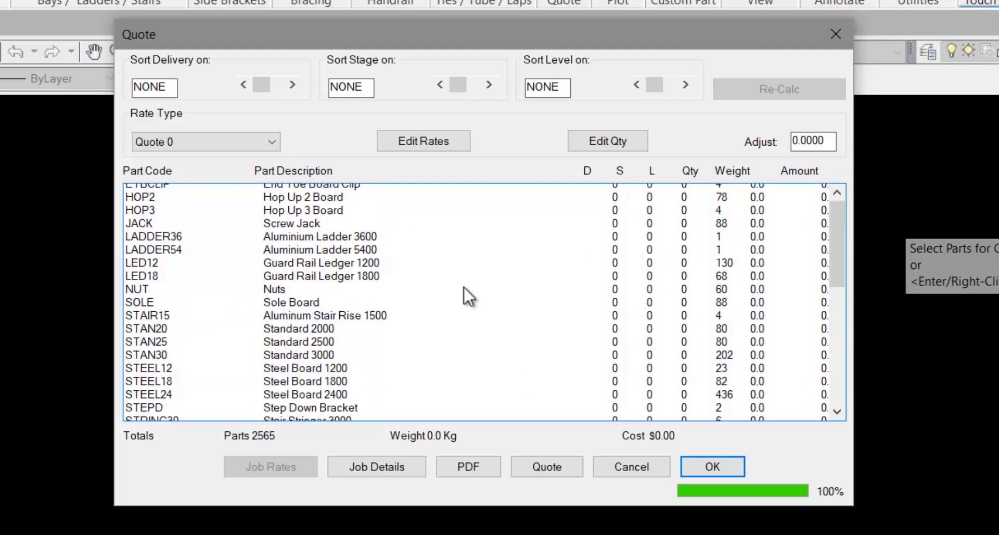
scroll(464, 289, "up", 3)
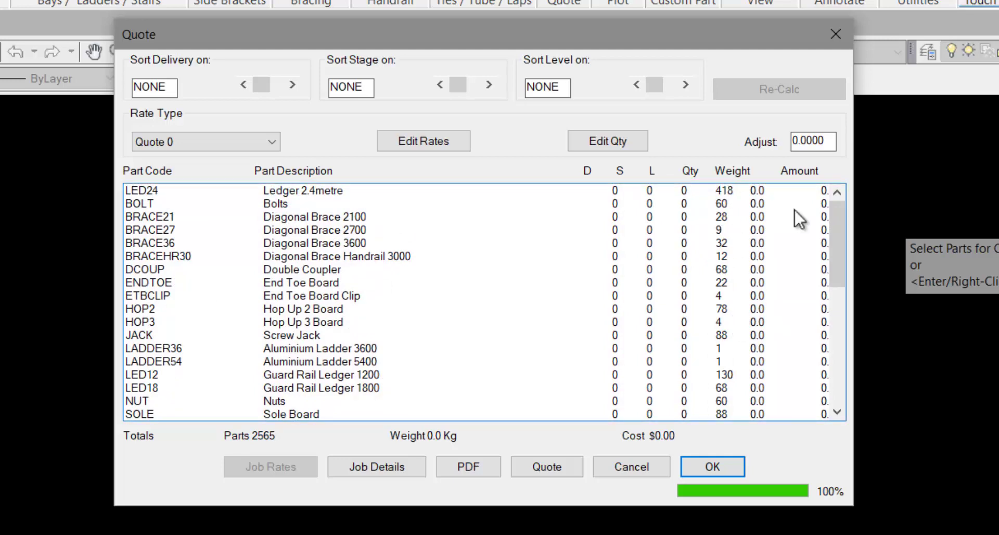
left_click_drag(828, 227, 849, 194)
scroll(832, 224, "down", 8)
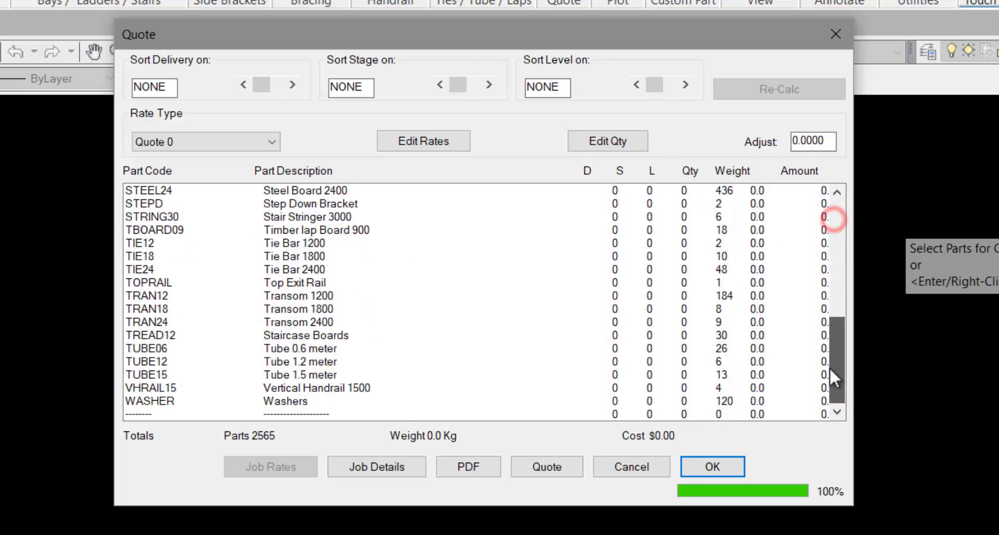
scroll(825, 232, "up", 4)
scroll(824, 231, "up", 4)
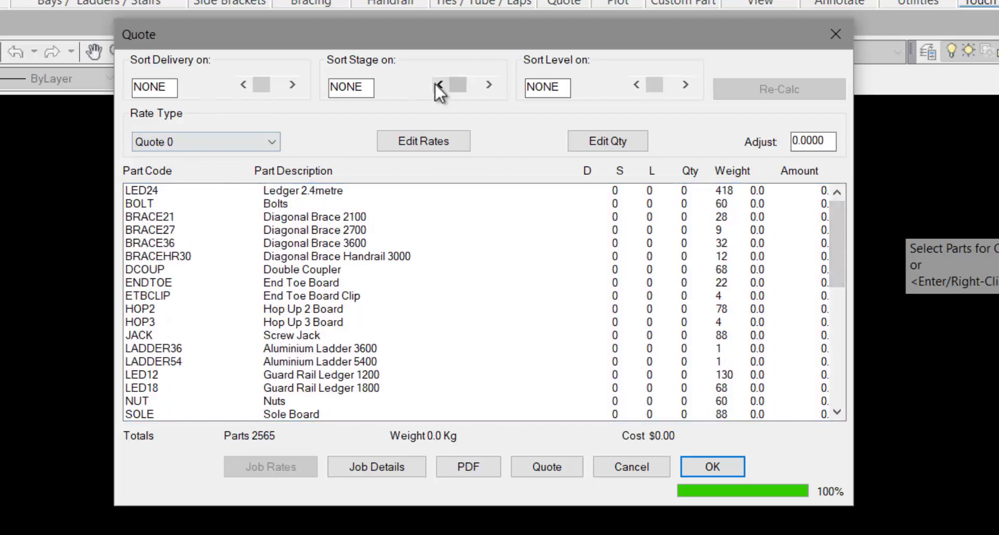
Step: Step the quote's stage filter to ALL and recalculate the parts list
left_click(488, 84)
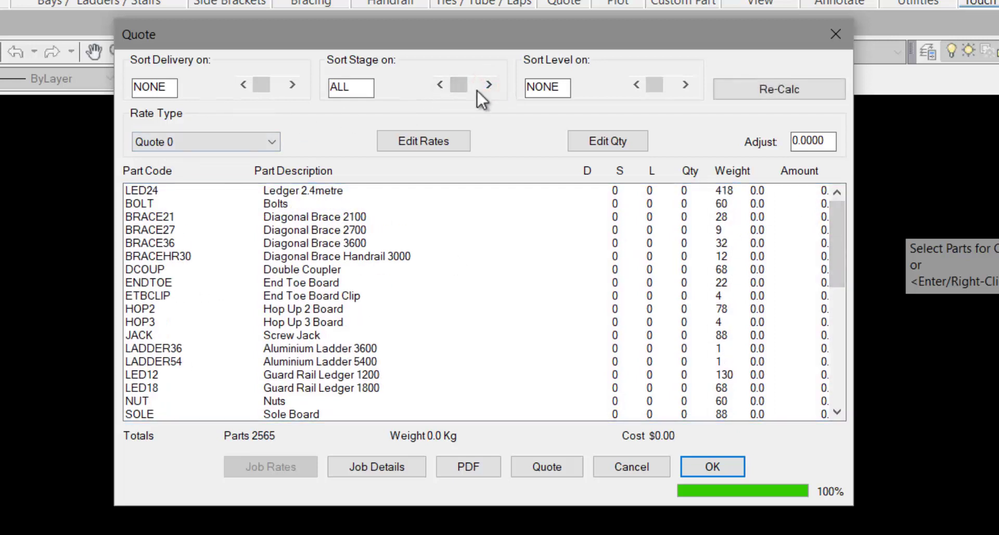
left_click(766, 93)
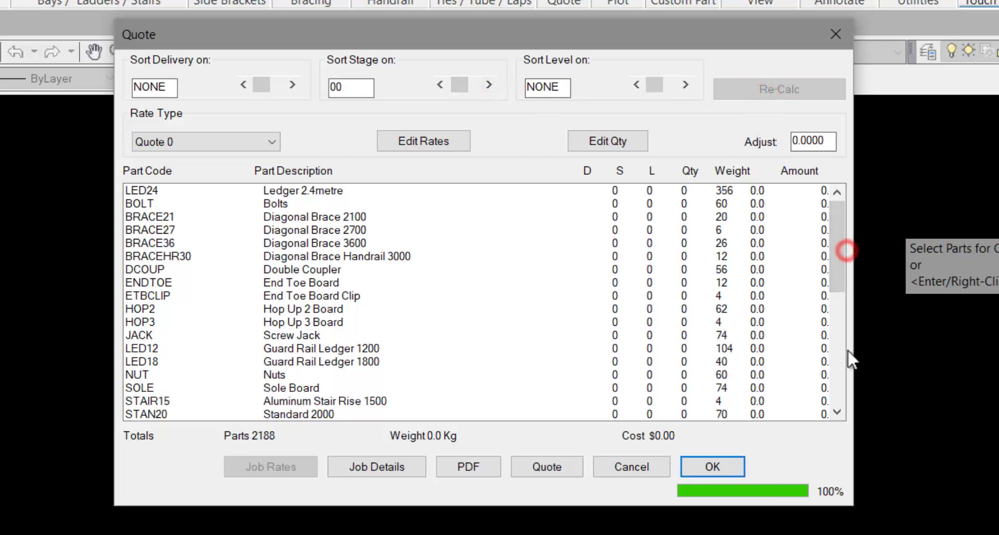
left_click(838, 375)
scroll(837, 385, "down", 2)
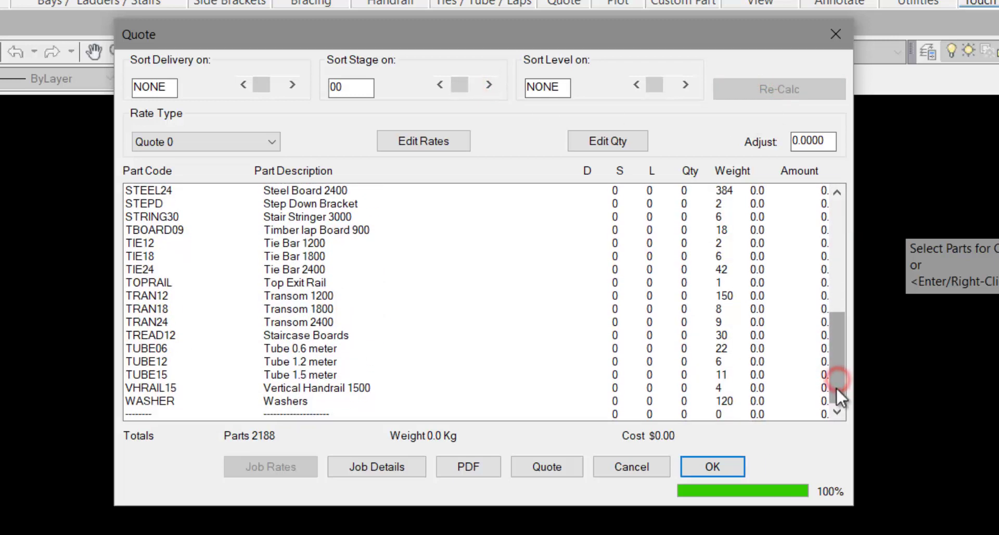
left_click_drag(836, 386, 829, 233)
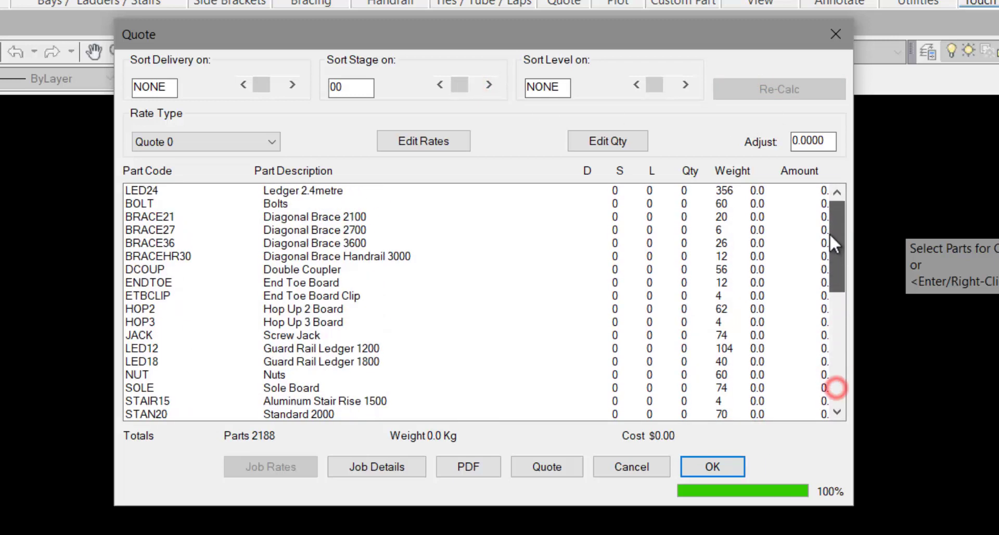
Step: Filter the quote to stage 01, recalculate to 377 parts, and print a detailed HTML report Drawing1.html
left_click(489, 85)
left_click_drag(836, 242, 836, 208)
left_click(785, 94)
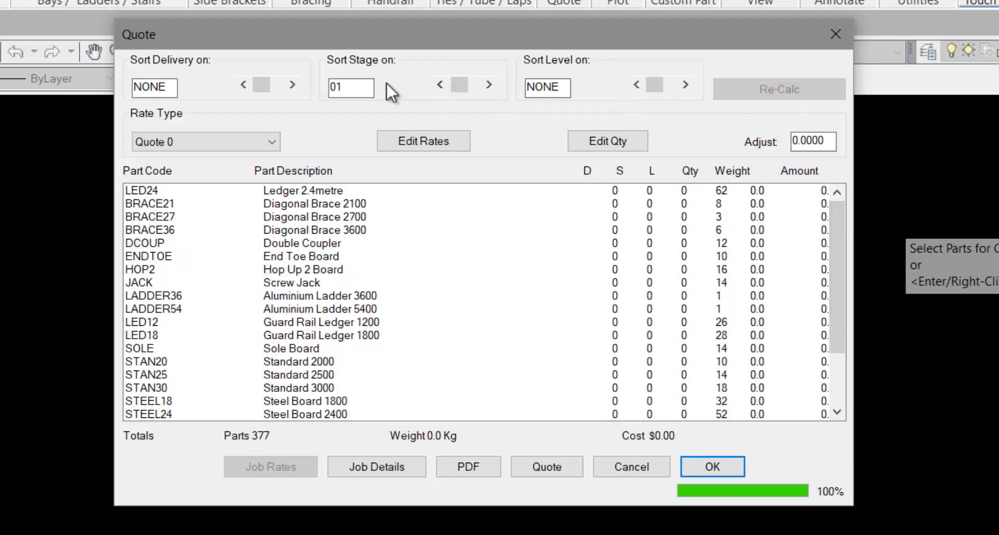
left_click_drag(834, 245, 835, 352)
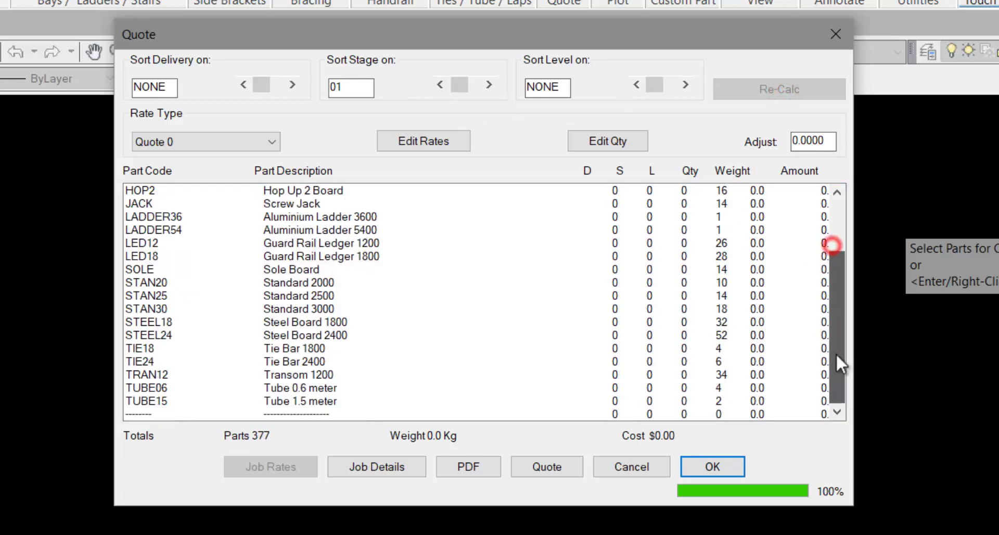
left_click_drag(837, 294, 857, 173)
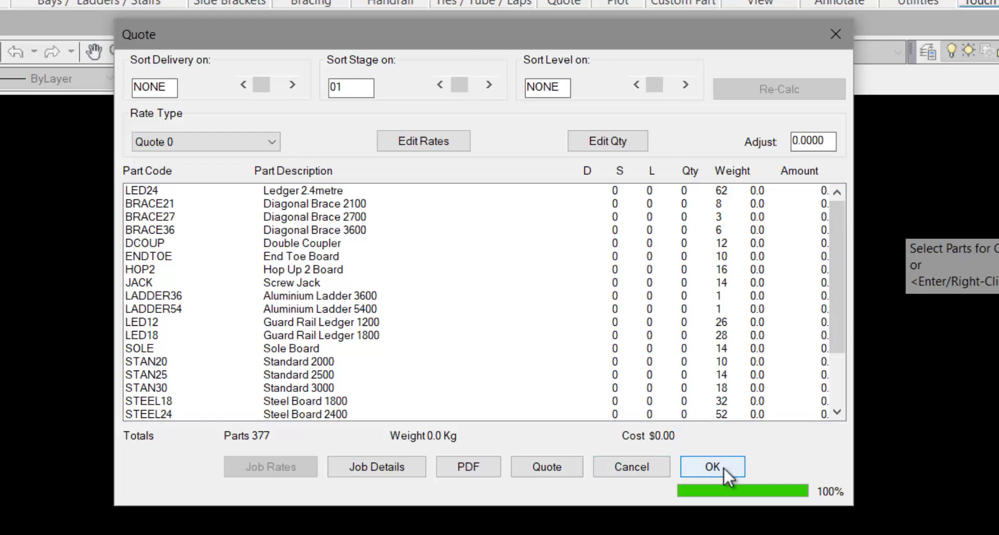
left_click(571, 467)
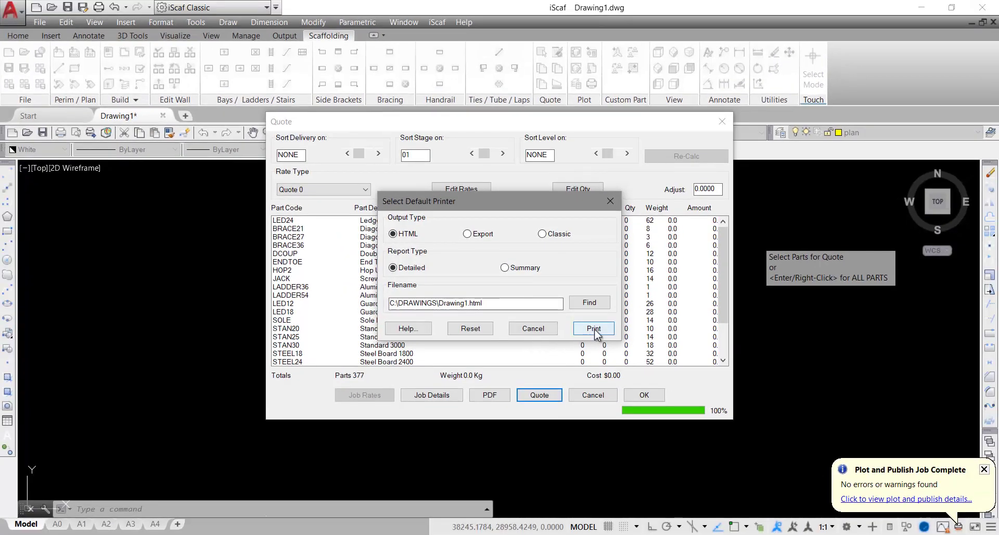
left_click(594, 328)
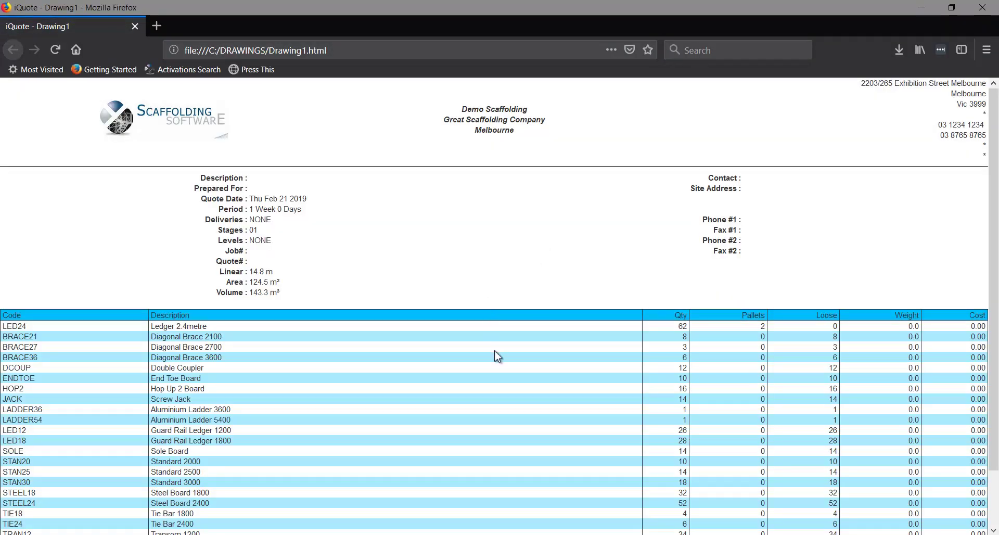
Step: Scroll Drawing1.html down to the Total row showing 377 parts at $0.00
scroll(494, 350, "down", 1)
scroll(497, 356, "down", 1)
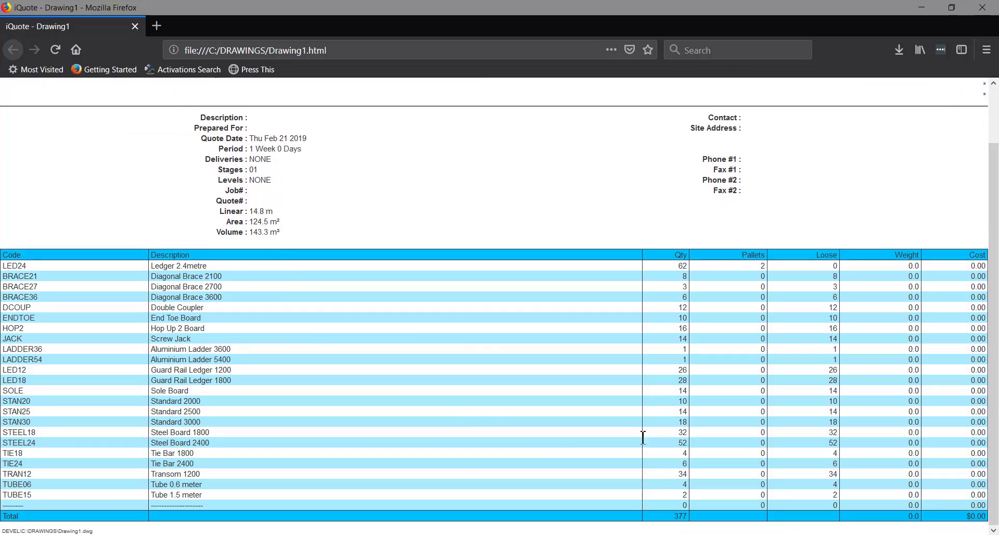
Step: Close Firefox, recalculate the quote for ALL stages (2565 parts) and regenerate the HTML report
left_click(982, 8)
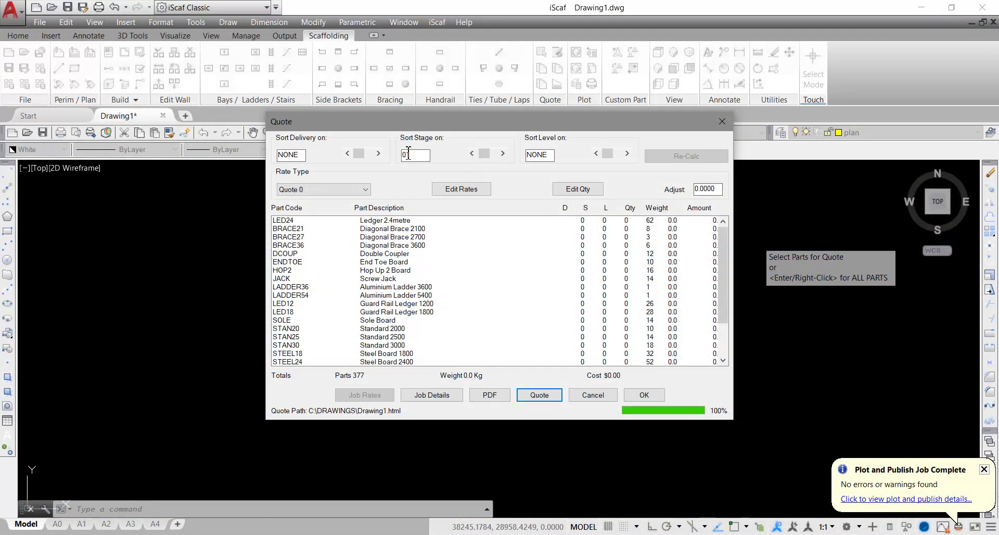
left_click(472, 153)
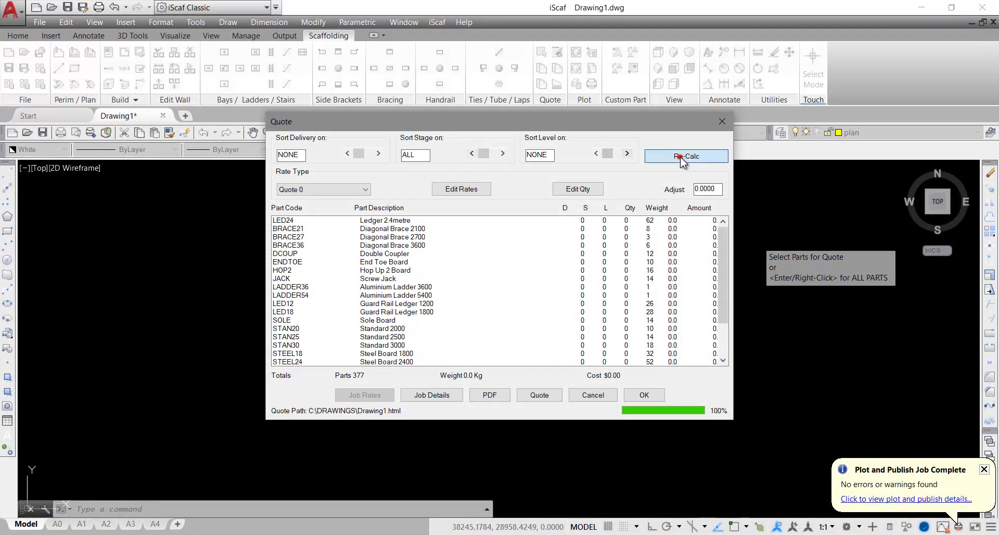
left_click(681, 157)
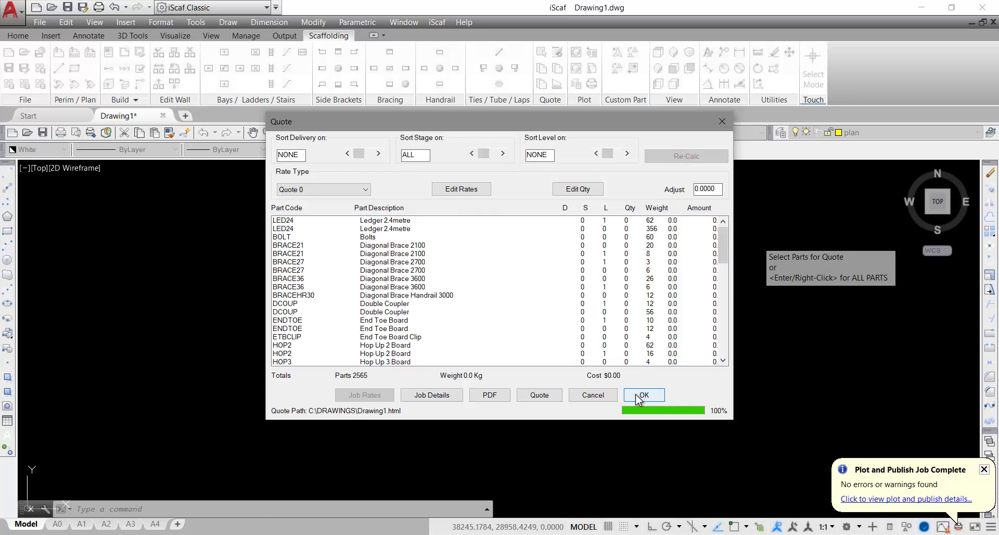
left_click(541, 396)
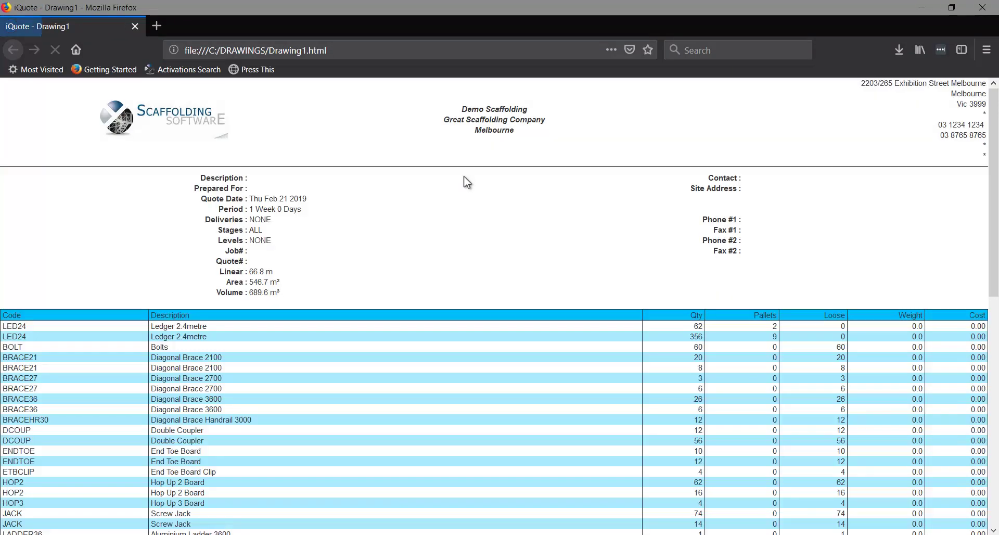
scroll(586, 268, "down", 9)
scroll(608, 229, "up", 5)
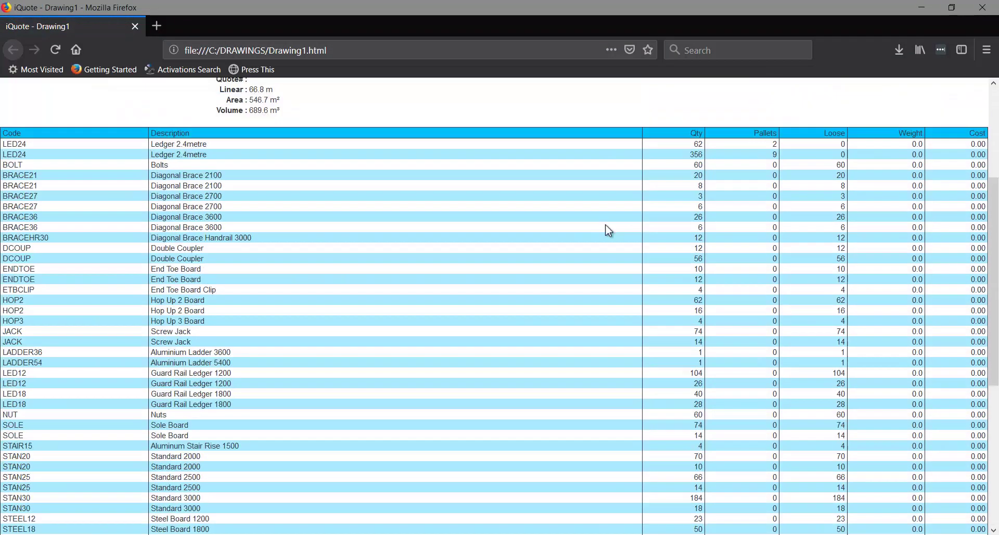
scroll(607, 229, "up", 3)
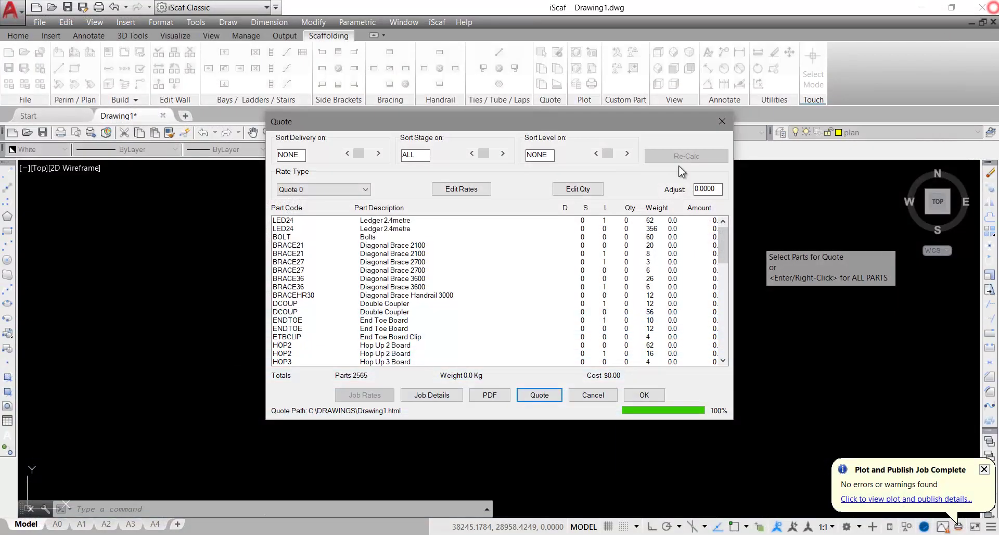
Step: Close the browser and export the quote as the CSV file Drawing1.csv
left_click(982, 7)
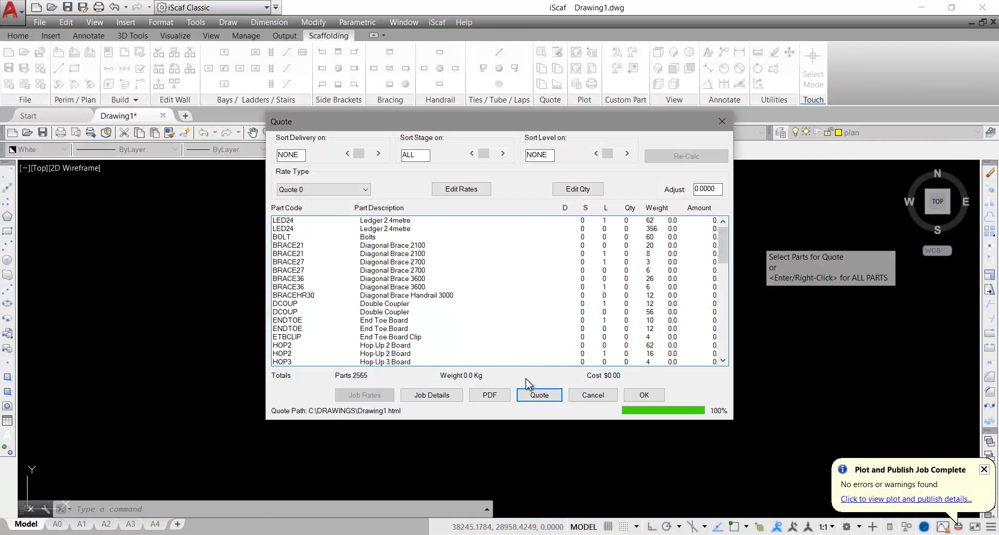
left_click(536, 396)
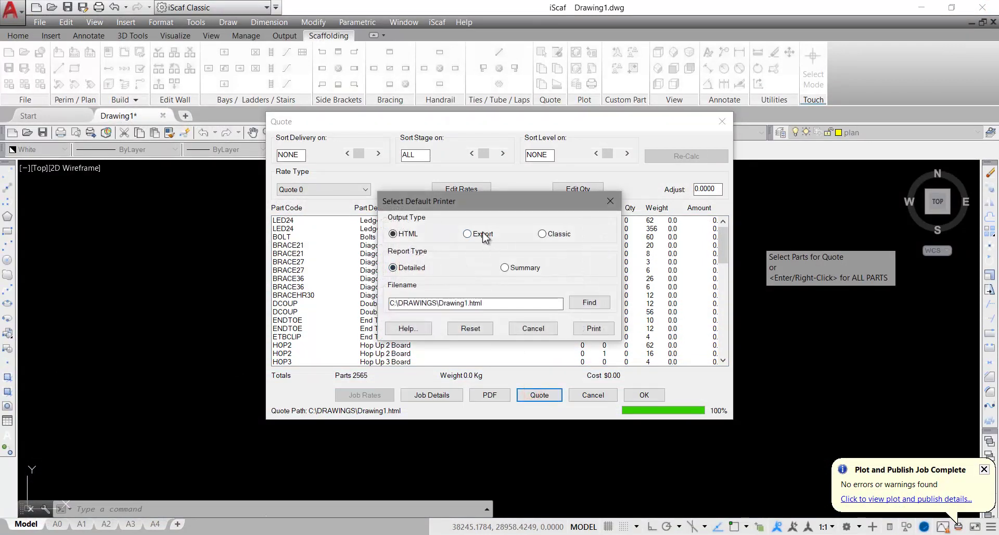
left_click(483, 235)
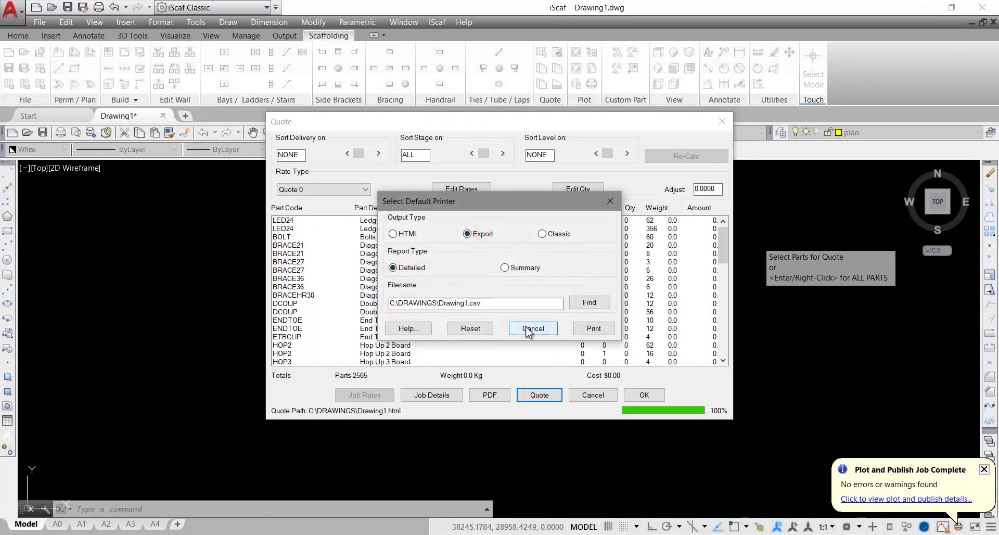
left_click(594, 328)
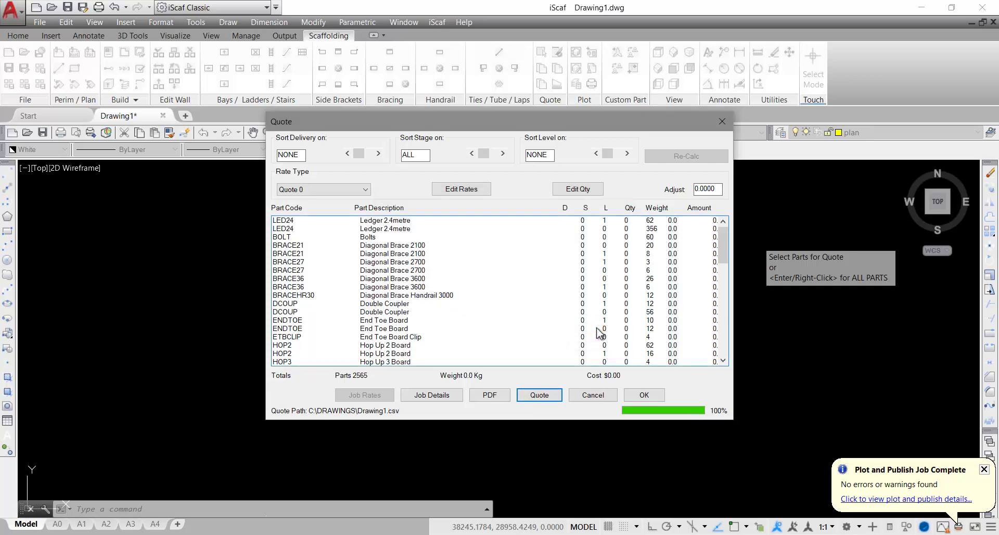
Step: Set up a PDF of the quote, accepting layout options and opening the destination folder afterwards
left_click(491, 396)
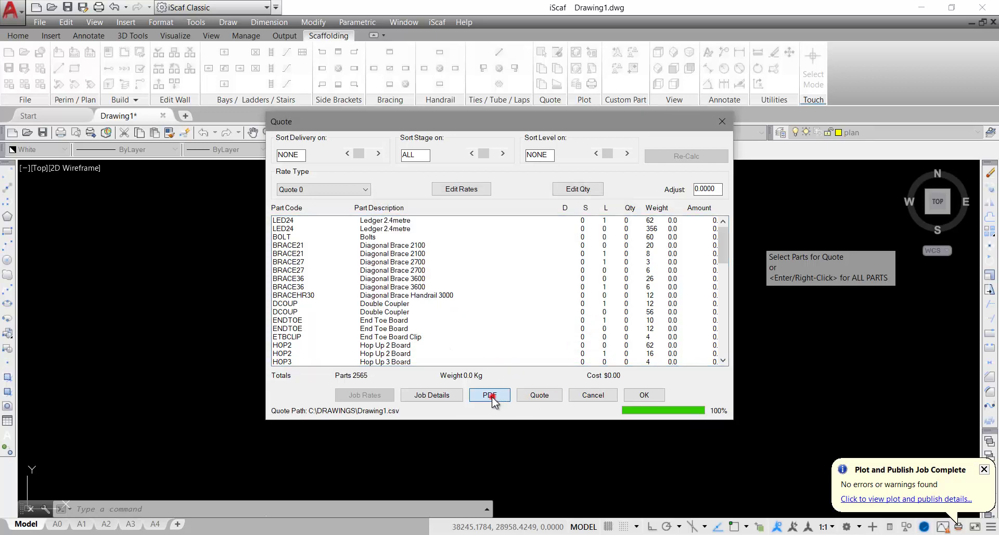
left_click(411, 262)
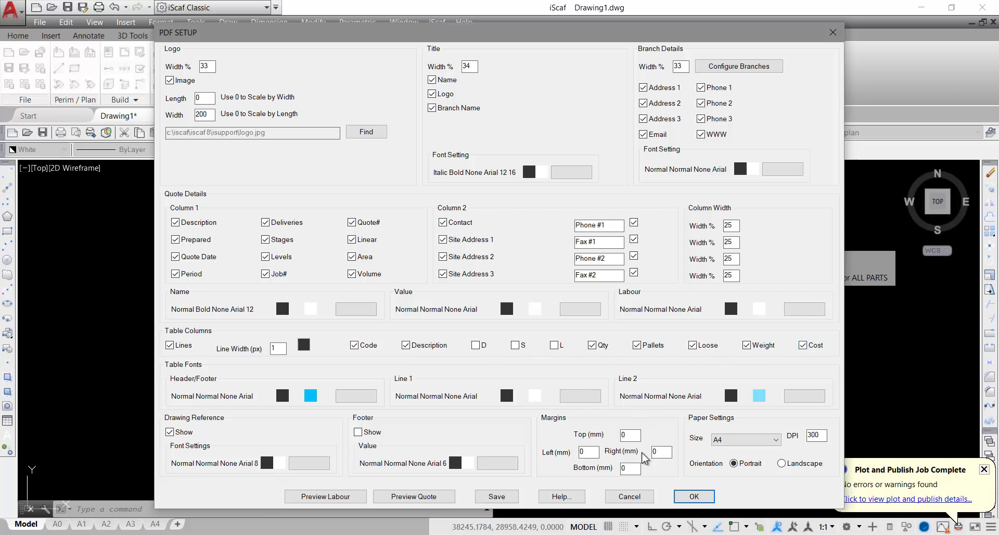
left_click(695, 496)
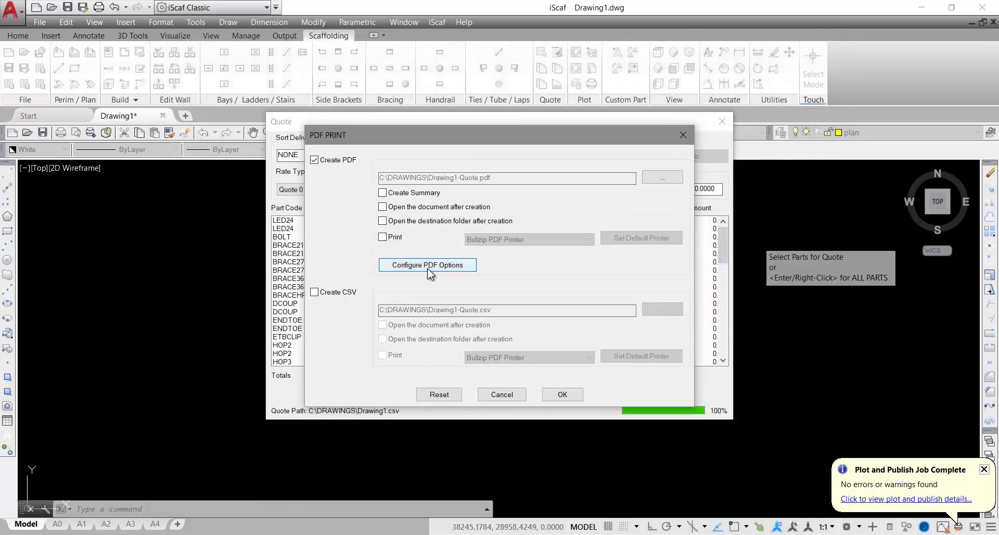
left_click(383, 221)
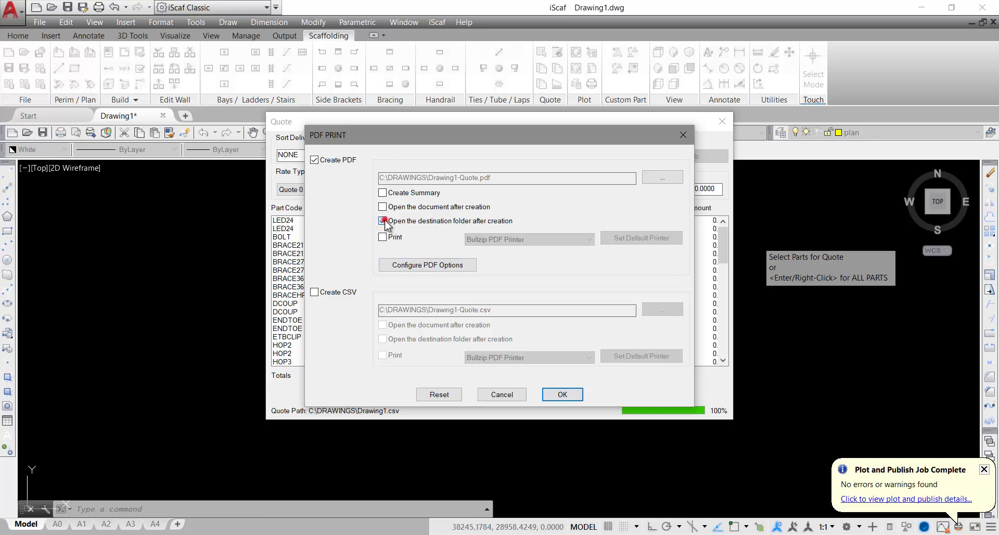
Step: Create Drawing1-Quote.pdf and scroll through its parts table in Acrobat Reader
left_click(555, 394)
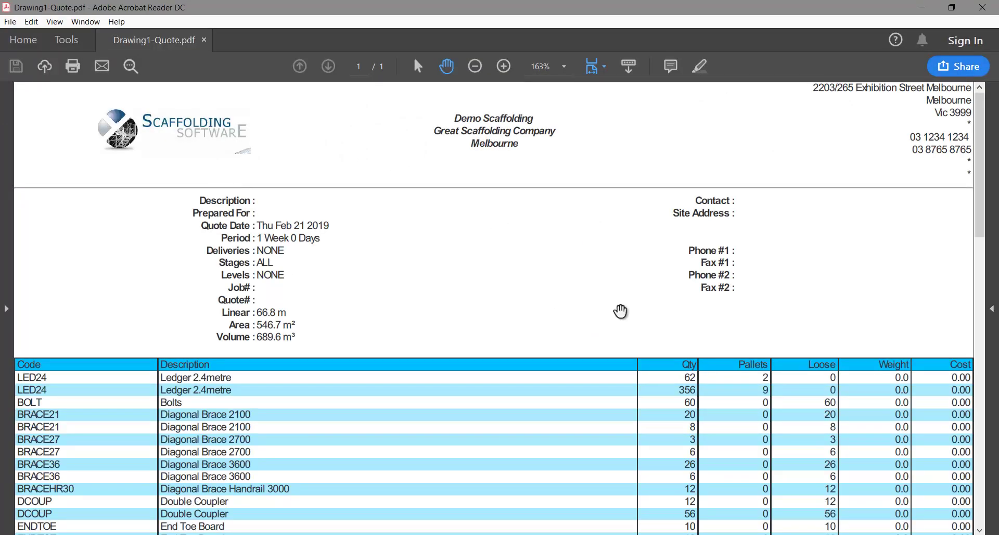
scroll(620, 311, "down", 2, "ctrl")
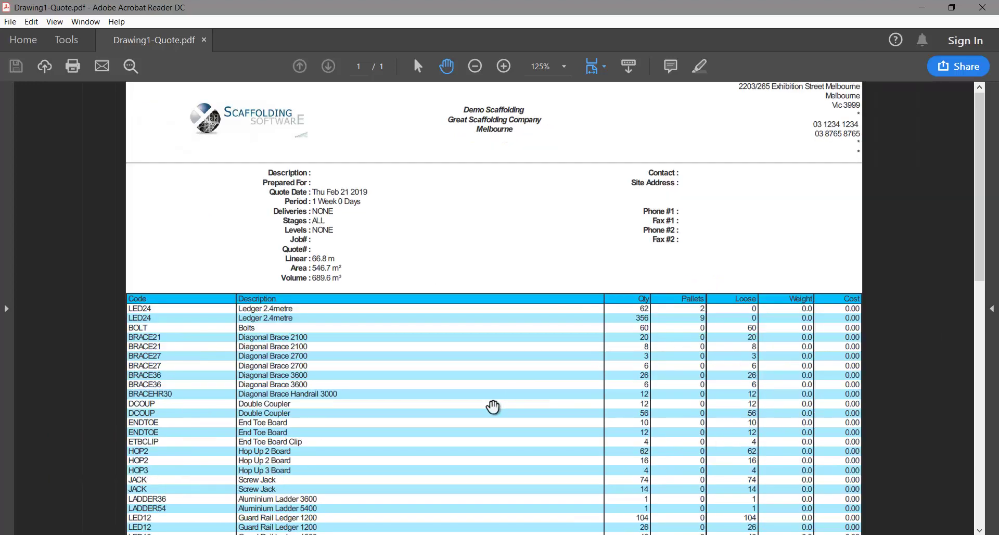
scroll(493, 407, "down", 8)
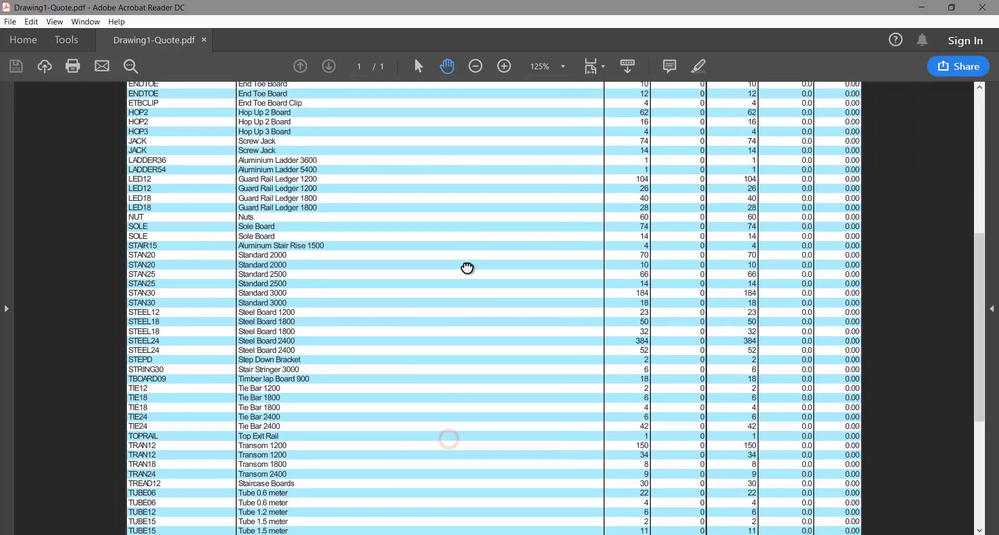
scroll(467, 268, "up", 8)
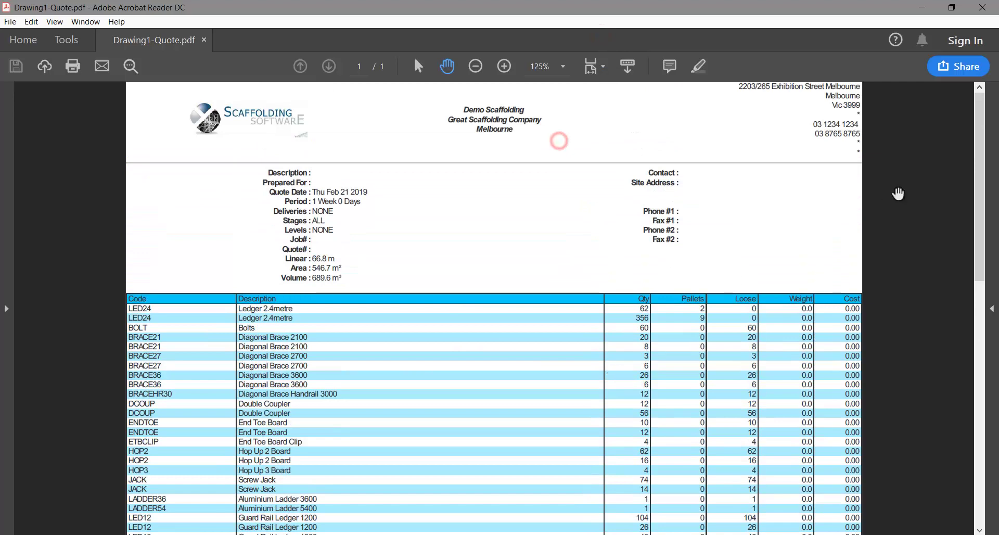
Step: Close Acrobat and the Quote dialog, then switch Drawing1 to the isometric 3D view with DV
left_click(981, 8)
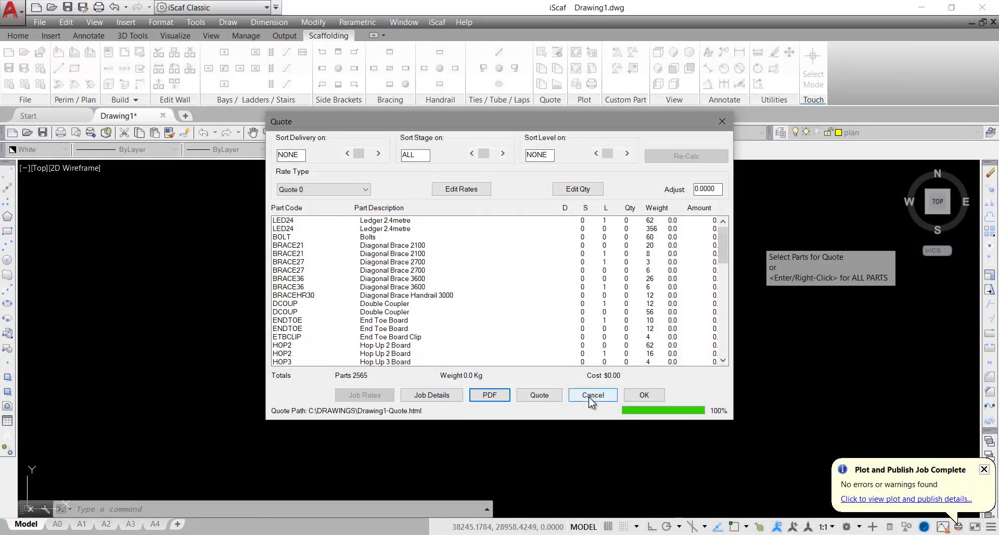
left_click(591, 396)
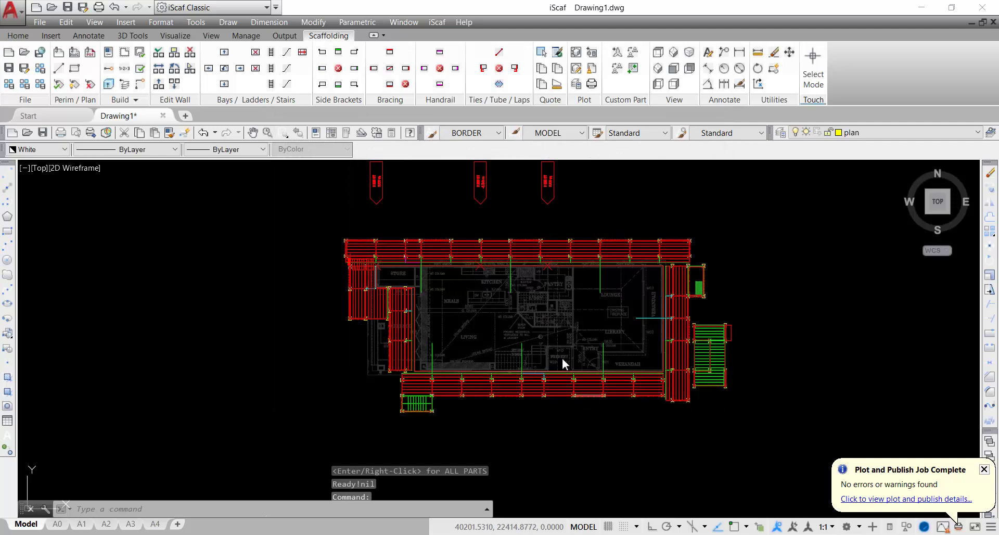
type("DV")
key("Return")
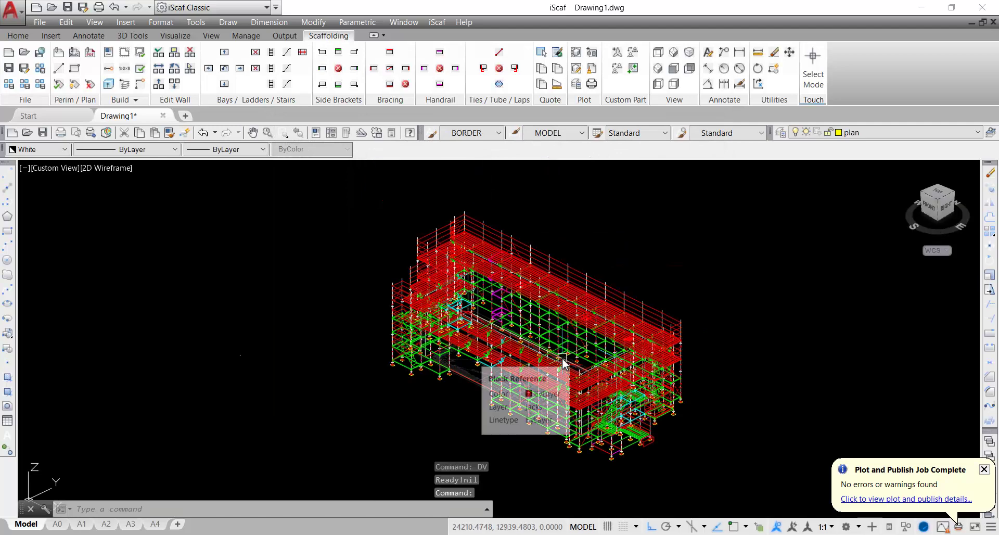
type("D")
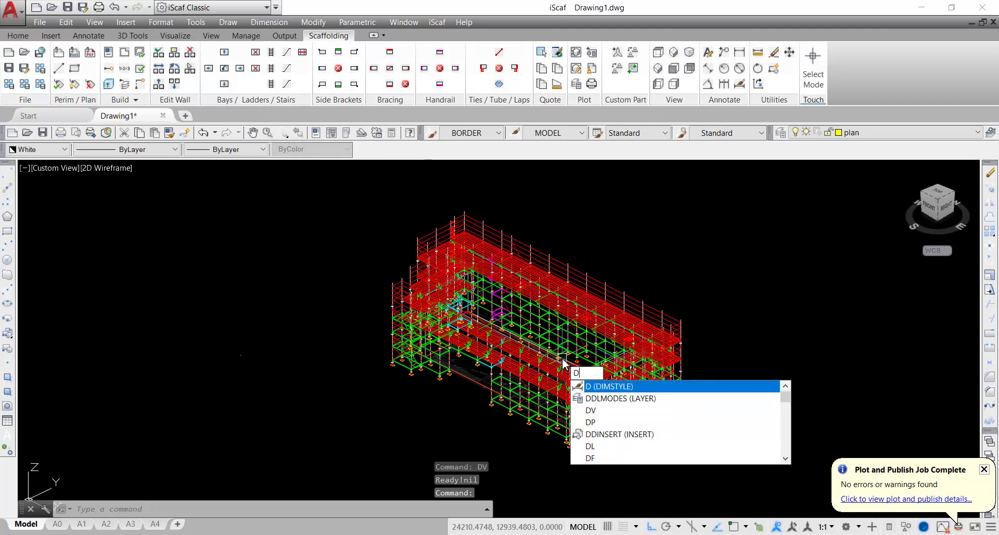